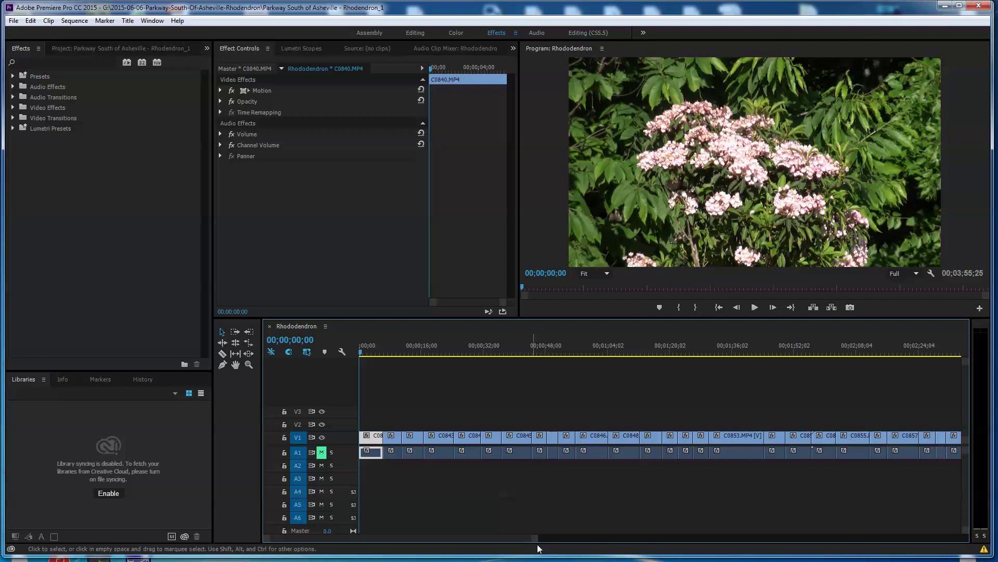
# Switch to the Color workspace with the Effects list shown, and raise the first clip's creative Saturation to 137.1
pyautogui.moveTo(536, 541); pyautogui.dragTo(530, 538)
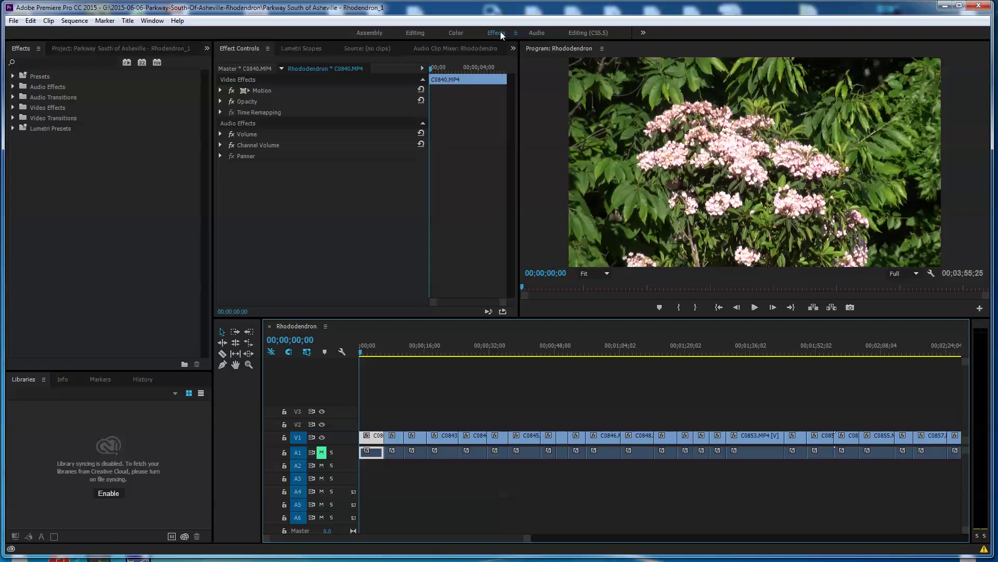
pyautogui.click(456, 33)
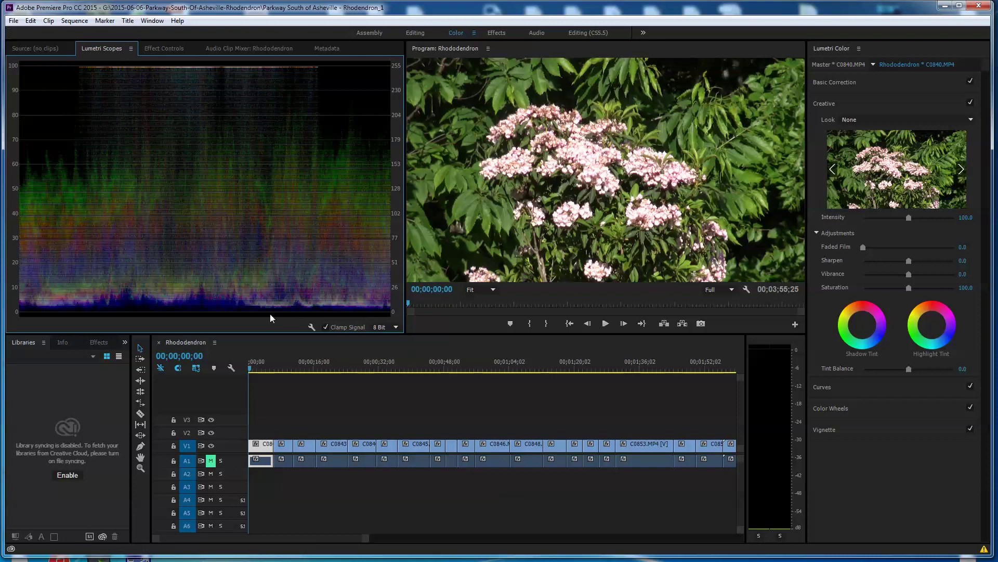
pyautogui.click(101, 343)
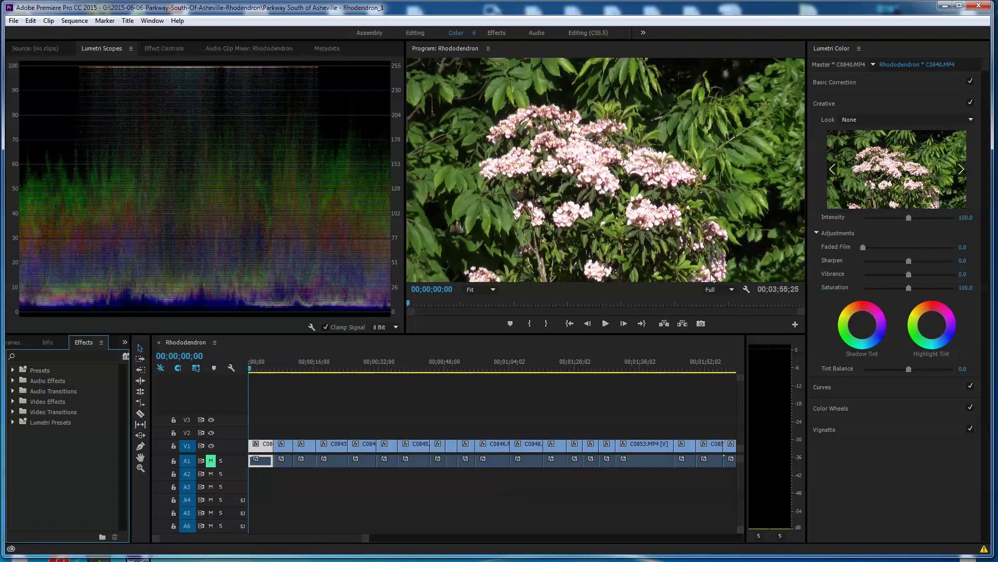
pyautogui.moveTo(909, 288); pyautogui.dragTo(923, 289)
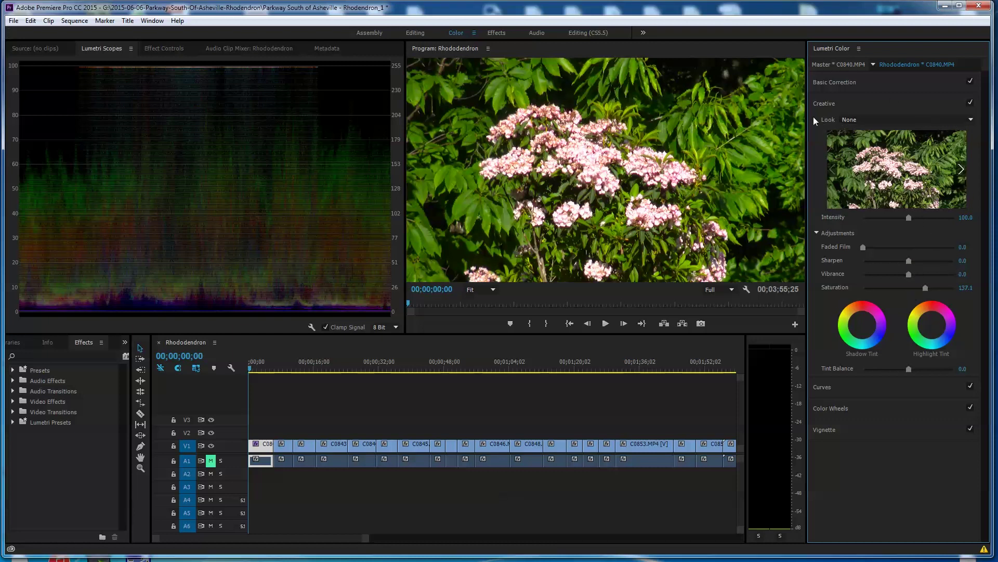
# Try the Blue Cold, Blue Day4Nite, Blue Ice, Blue Intense and Blue Moon looks on the first clip
pyautogui.click(971, 120)
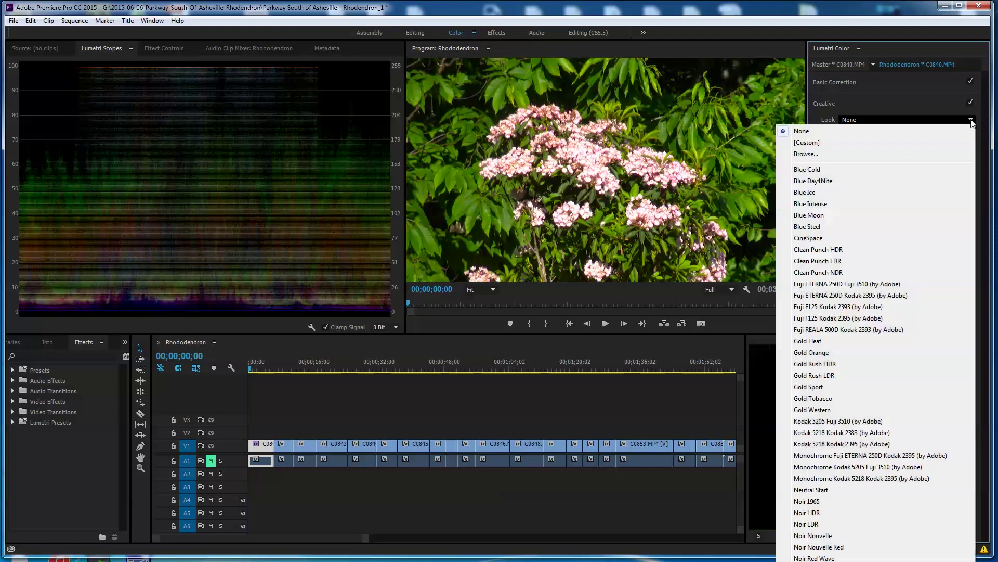
pyautogui.click(816, 171)
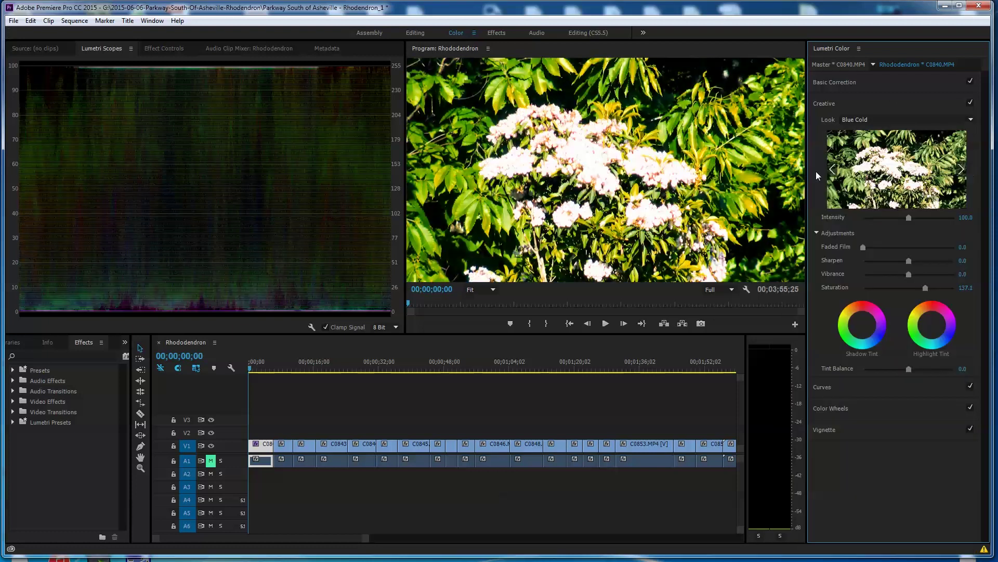
pyautogui.click(969, 120)
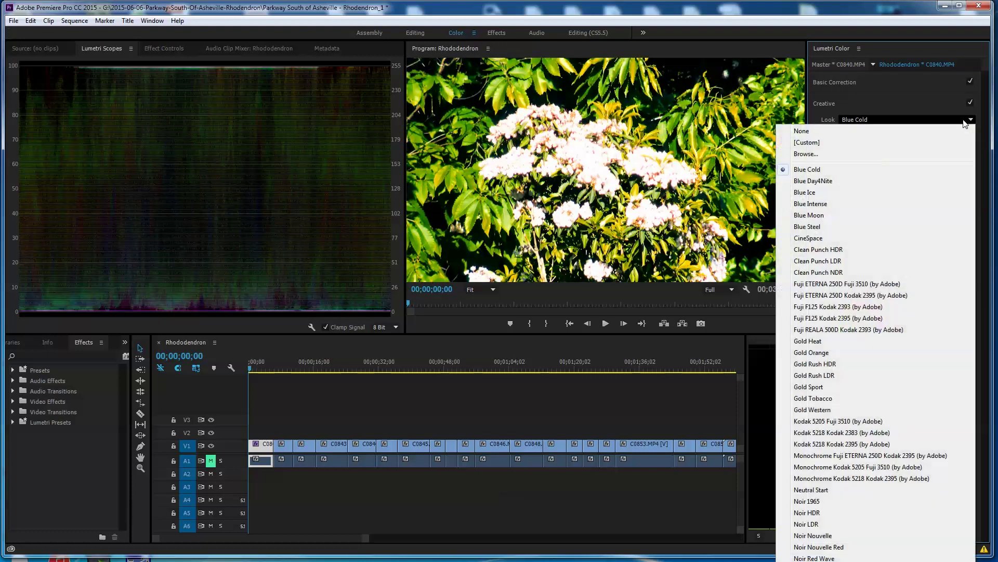
pyautogui.click(821, 182)
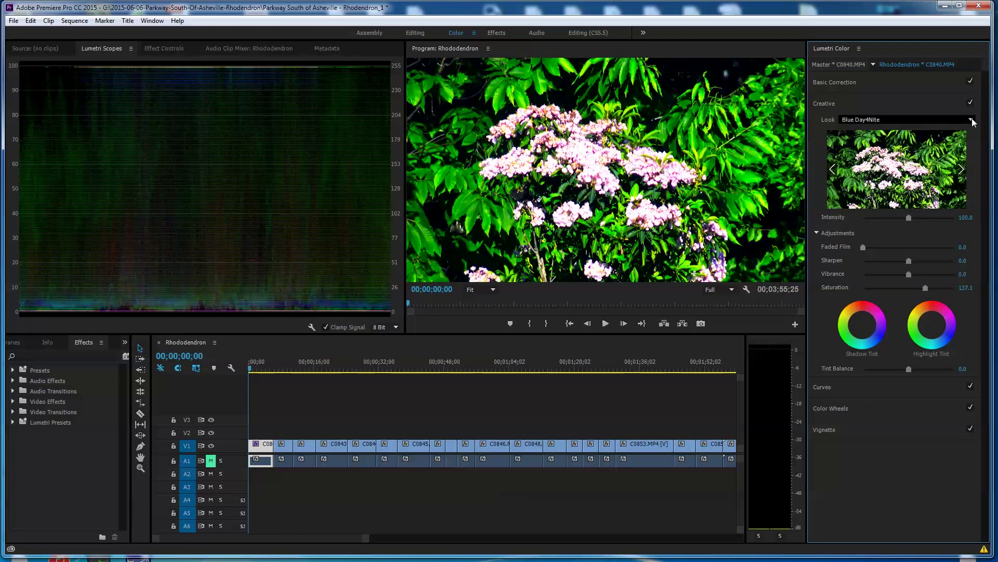
pyautogui.click(971, 118)
pyautogui.click(814, 193)
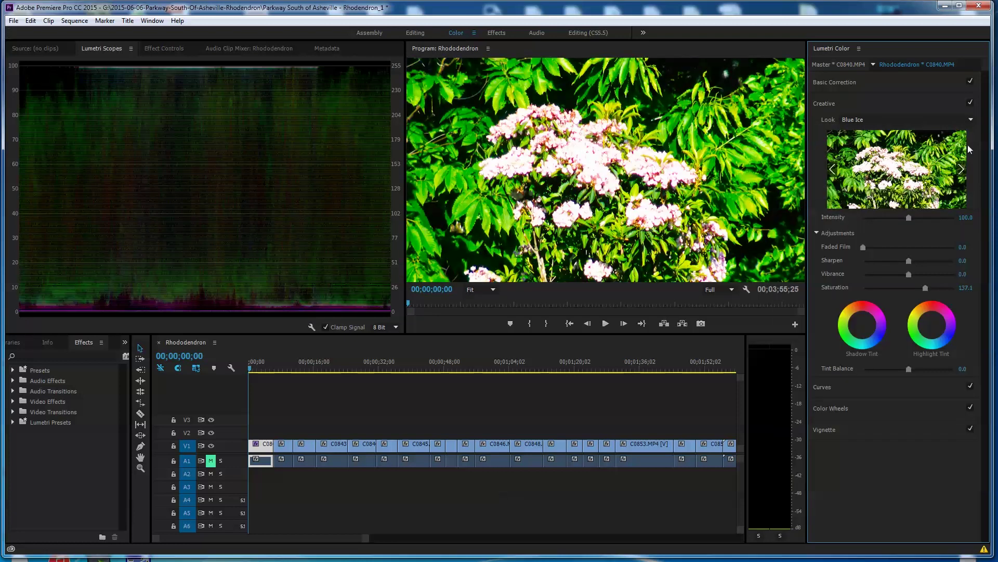
pyautogui.click(971, 119)
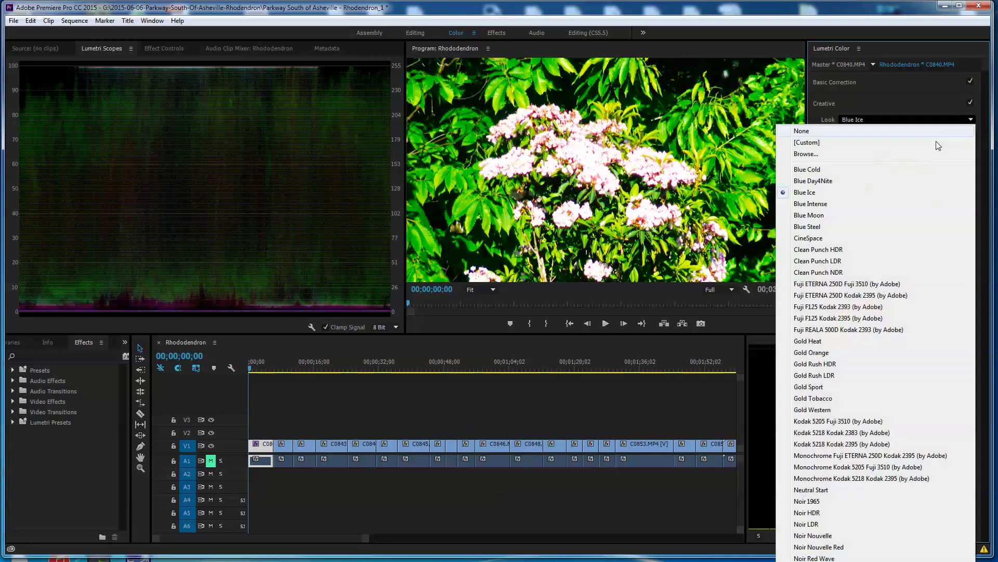
pyautogui.click(816, 204)
pyautogui.click(971, 120)
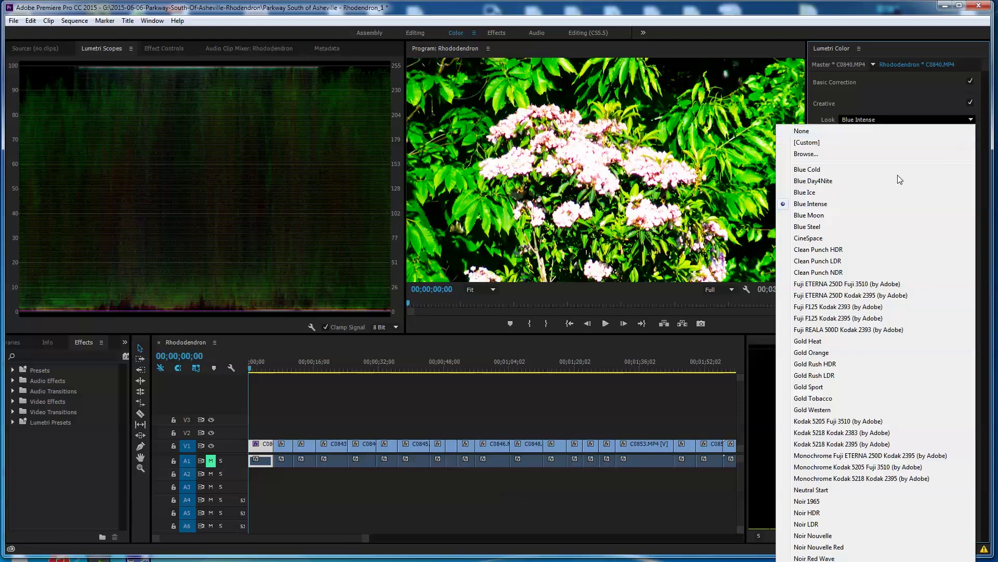
pyautogui.click(826, 218)
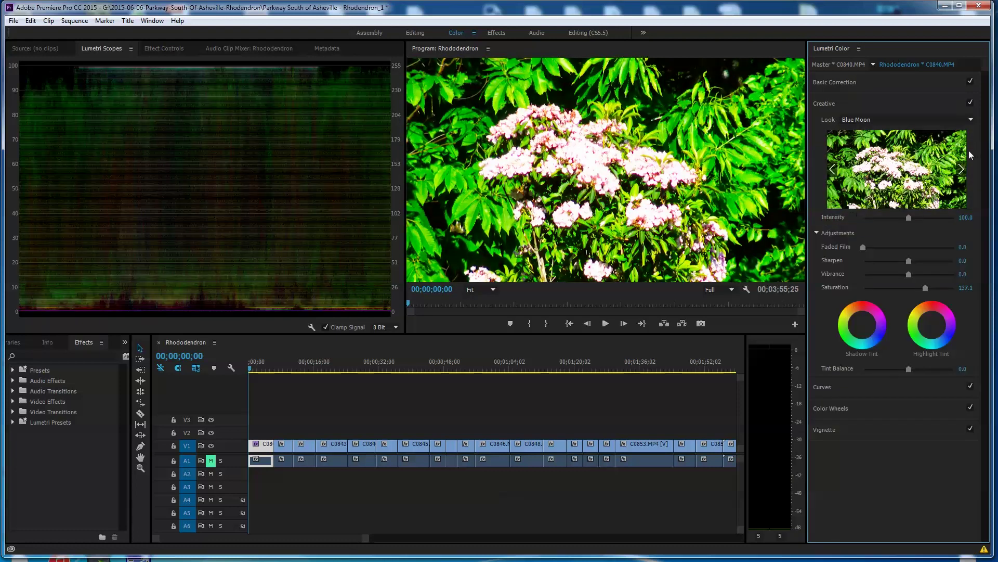
# Try the Gold Heat and Gold Sport looks on the first clip, and set the Look back to None
pyautogui.click(971, 120)
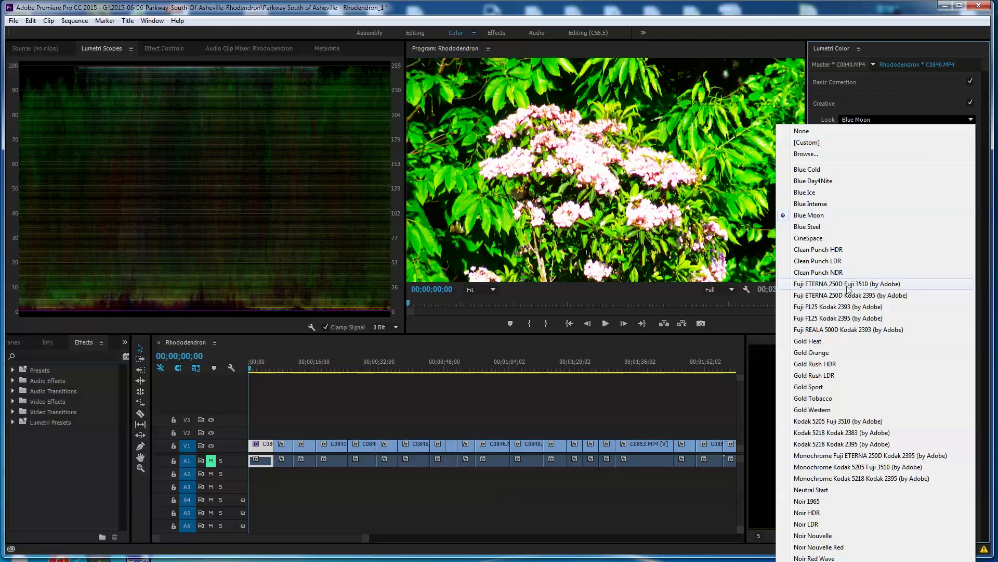
pyautogui.click(816, 342)
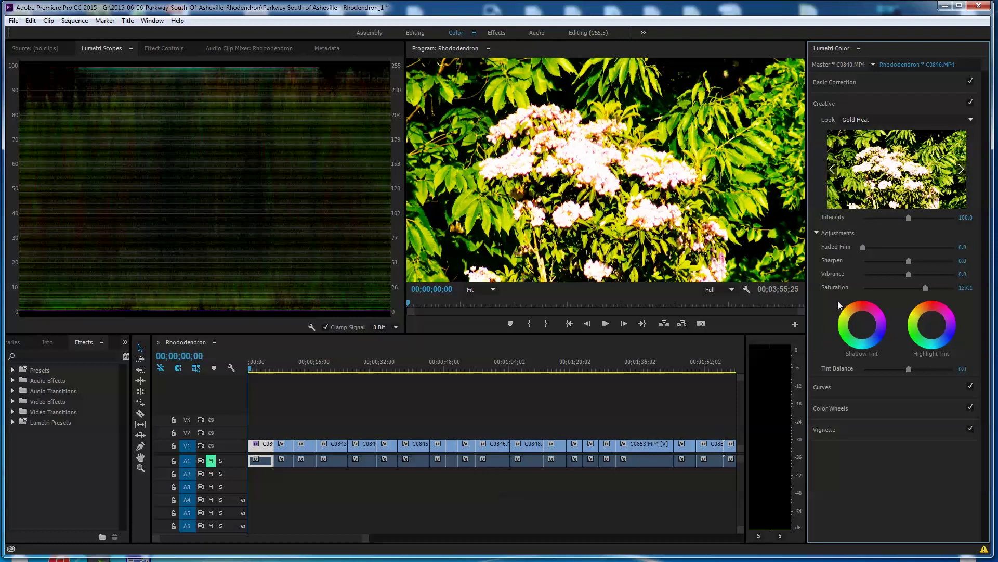
pyautogui.click(971, 119)
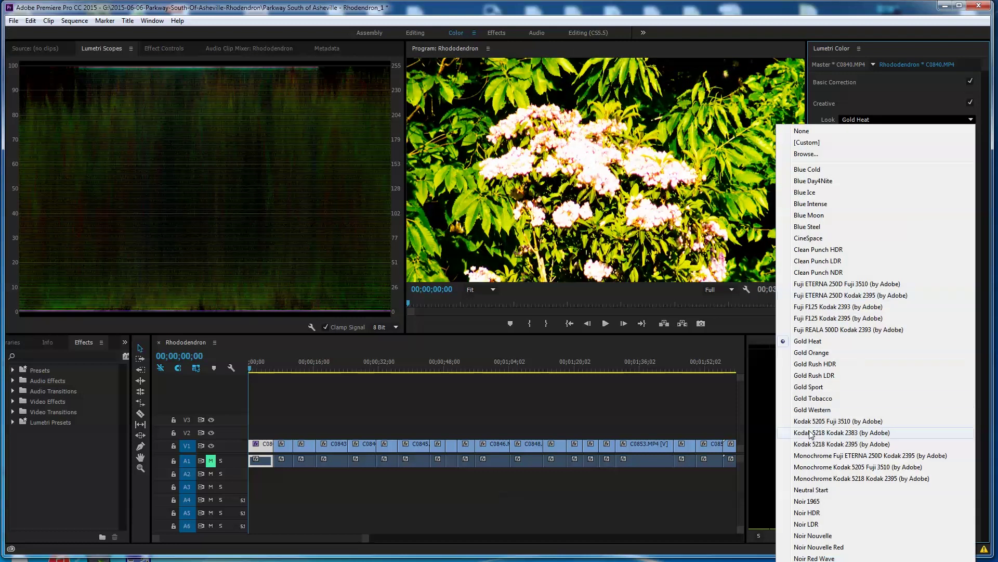
pyautogui.click(823, 388)
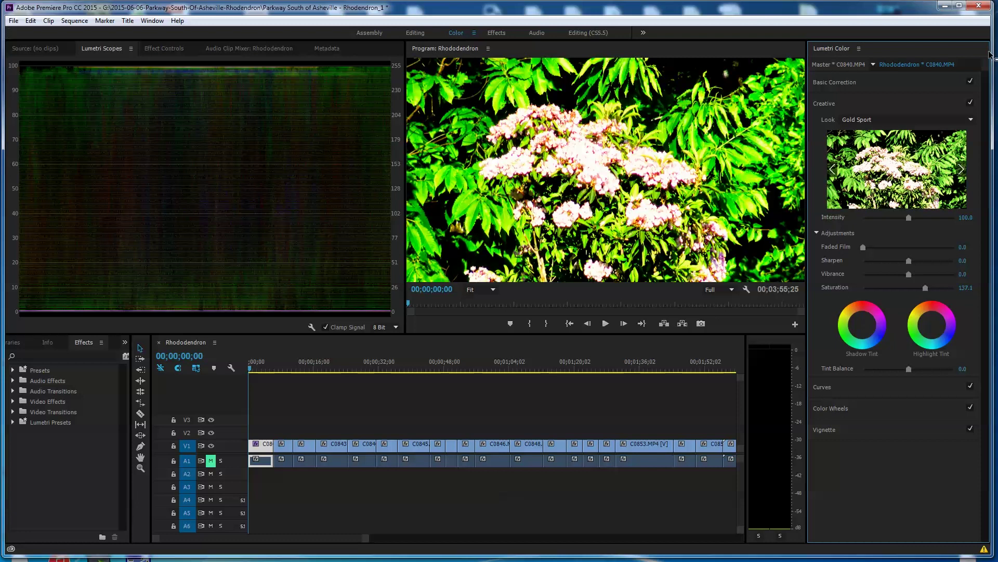
pyautogui.click(971, 120)
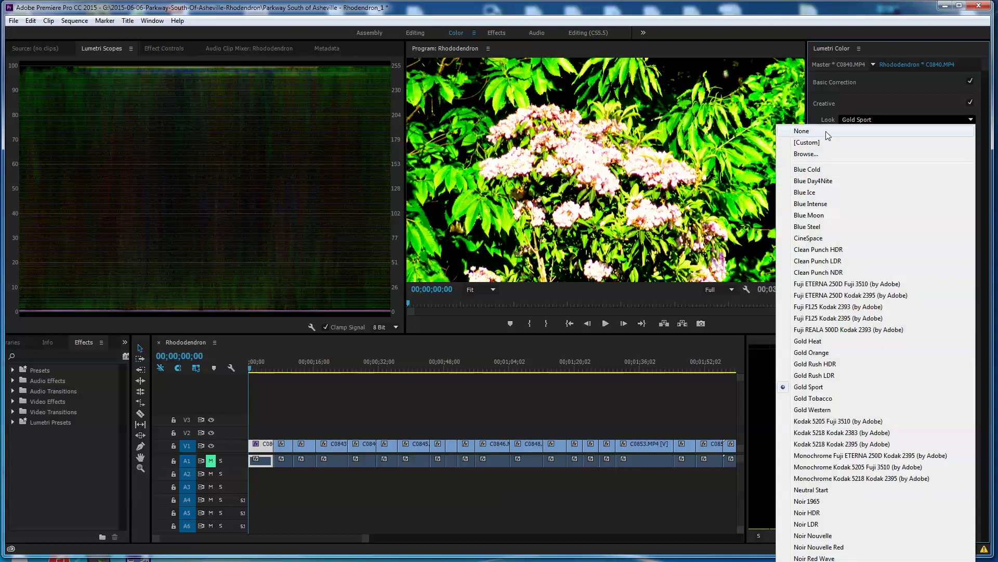
pyautogui.click(829, 131)
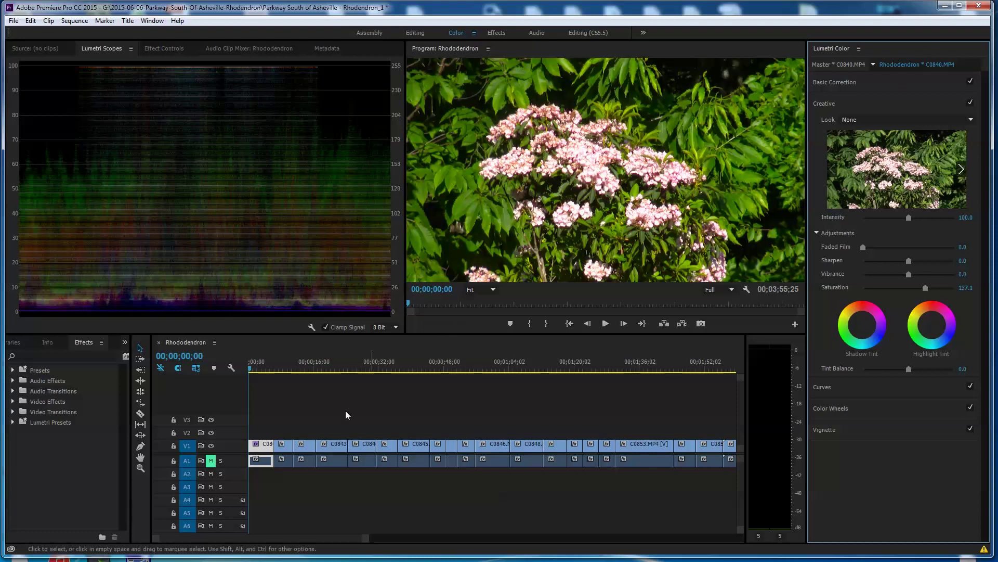
# Find the Brightness & Contrast video effect by searching for "brig" and apply it to the first clip on V1
pyautogui.click(36, 354)
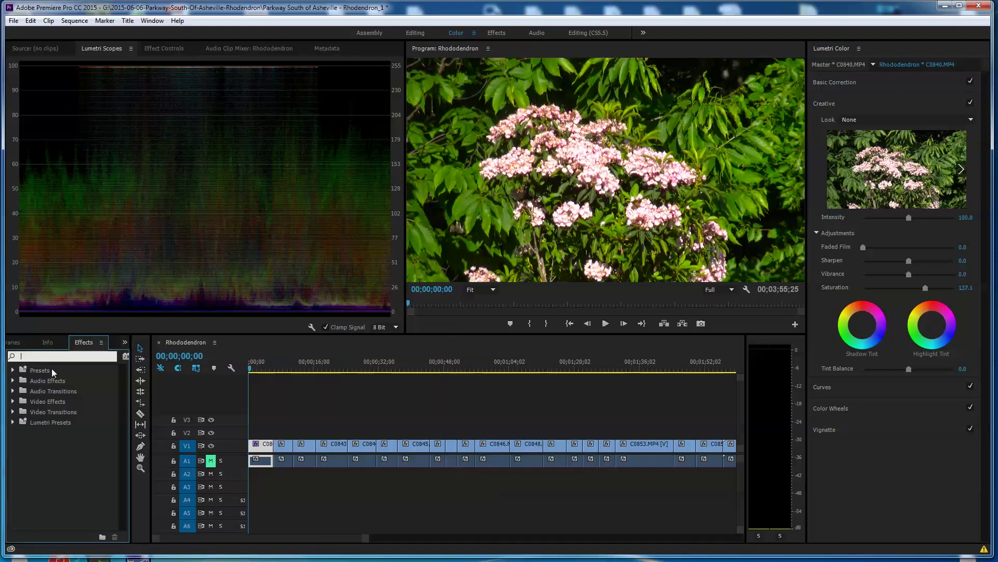
pyautogui.write('brig')
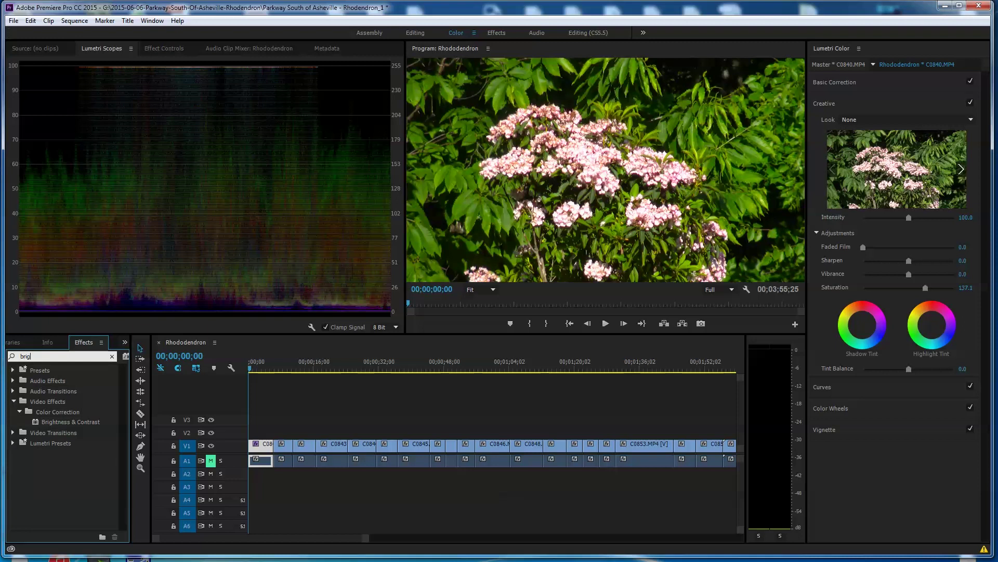
pyautogui.moveTo(42, 421); pyautogui.dragTo(260, 446)
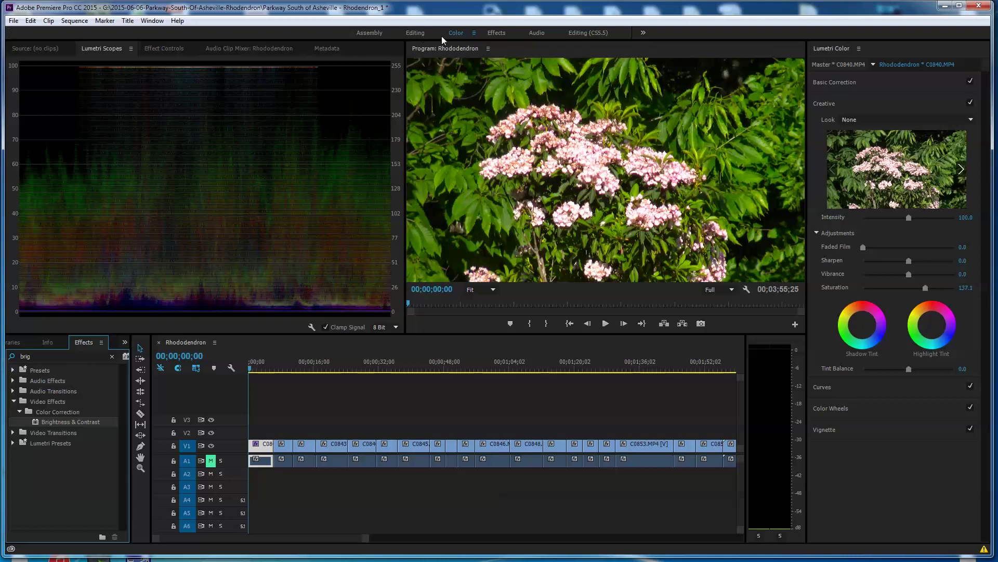
# In the Effects workspace, set the clip's Brightness to -27.1 and Contrast to -2.0
pyautogui.click(496, 33)
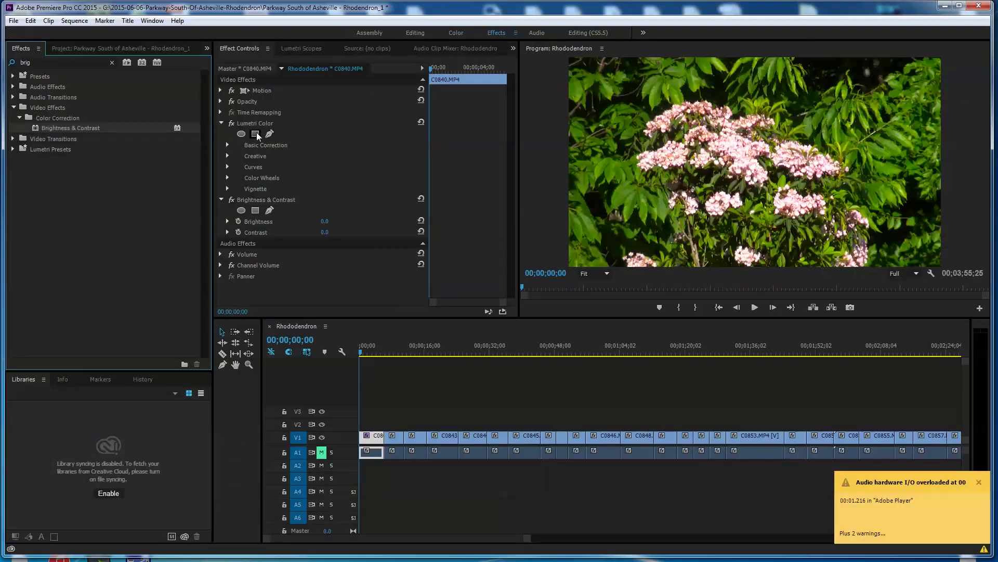
pyautogui.click(228, 221)
pyautogui.moveTo(318, 241); pyautogui.dragTo(297, 244)
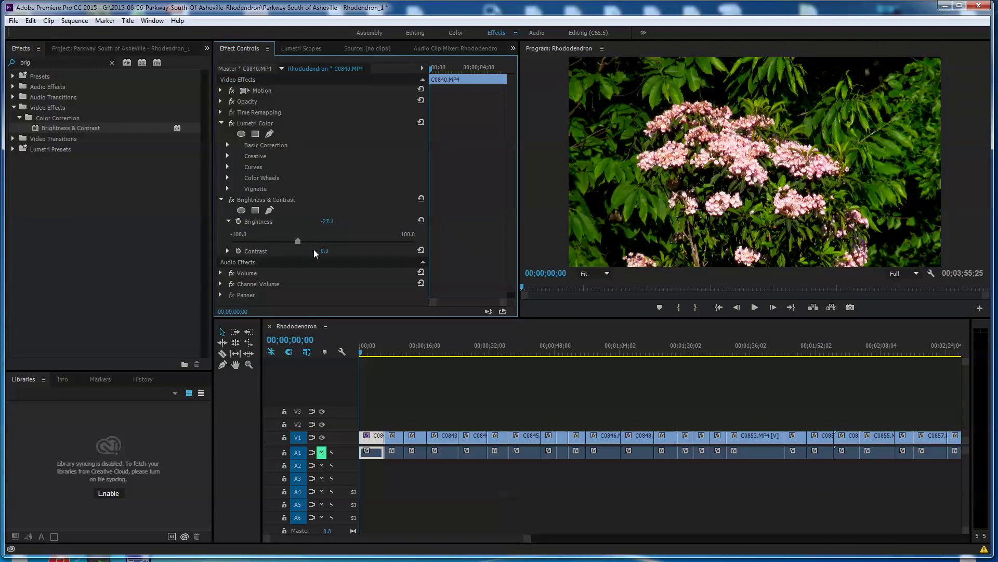
pyautogui.click(228, 251)
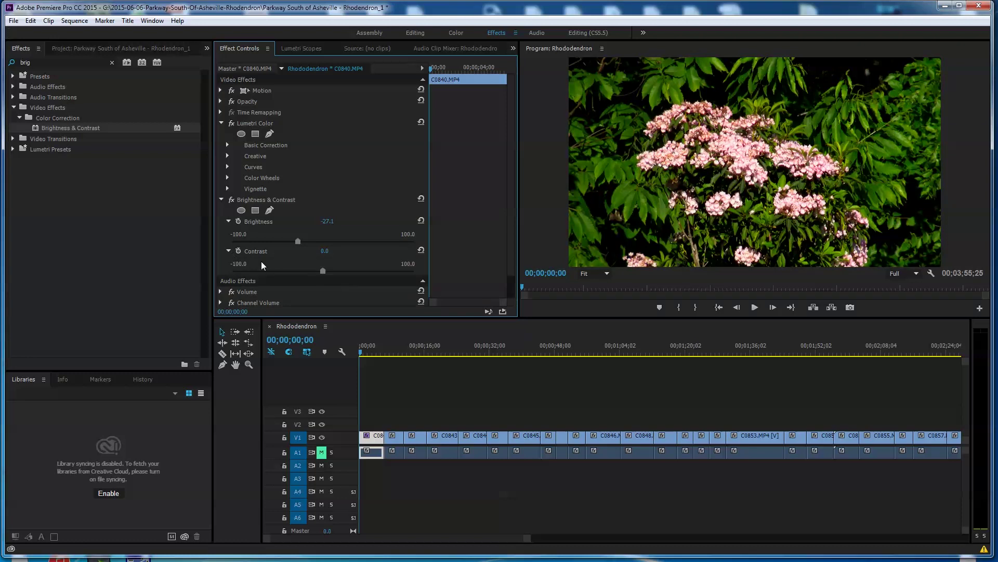
pyautogui.moveTo(318, 273)
pyautogui.mouseDown()
pyautogui.moveTo(307, 273)
pyautogui.moveTo(329, 273)
pyautogui.mouseUp()
# Compare the clip with and without Brightness & Contrast and Lumetri Color, leaving both effects enabled
pyautogui.click(232, 201)
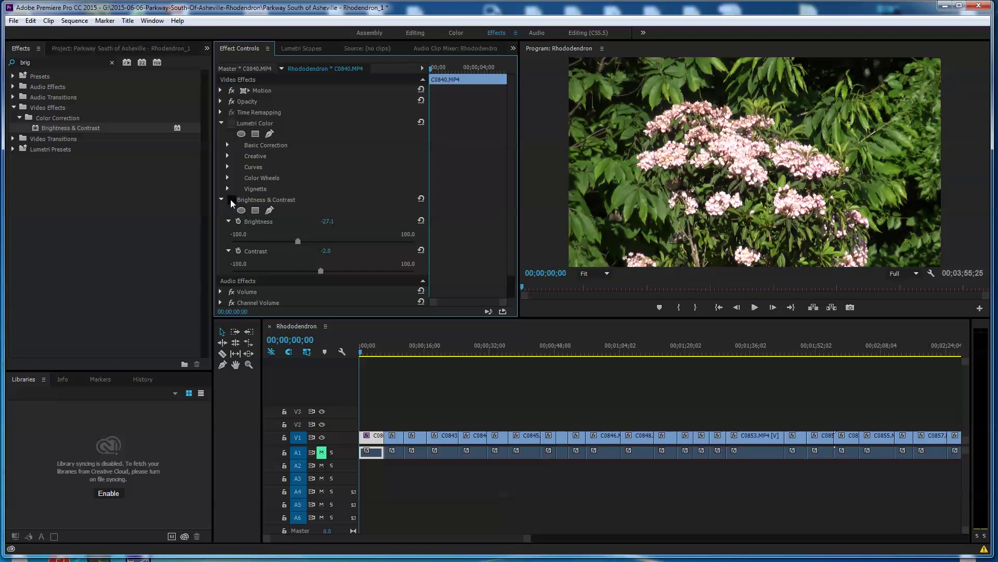
pyautogui.click(231, 200)
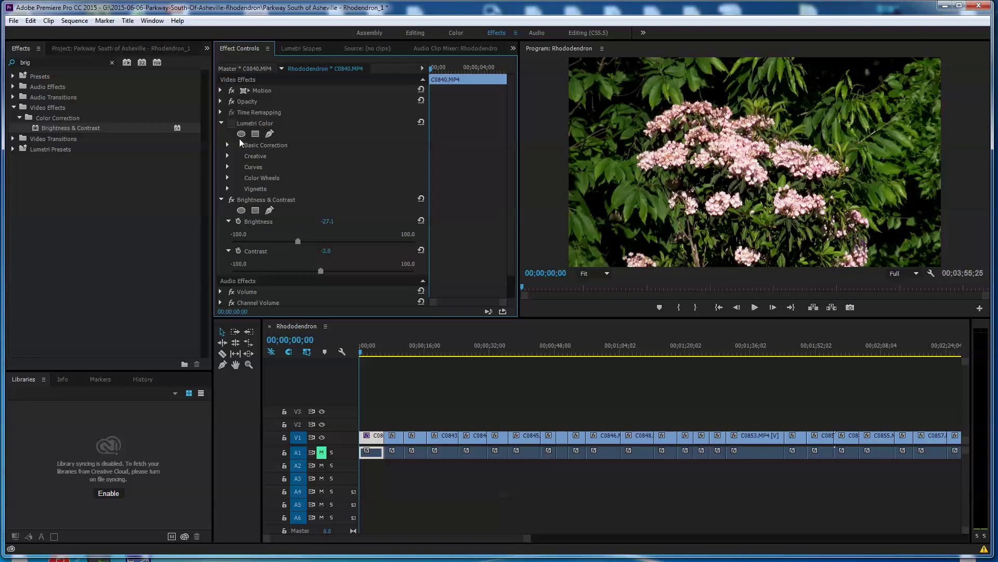
pyautogui.click(232, 123)
# Return to the Color workspace and raise the clip's Vibrance to about 36, keeping Faded Film at 0.0
pyautogui.click(458, 33)
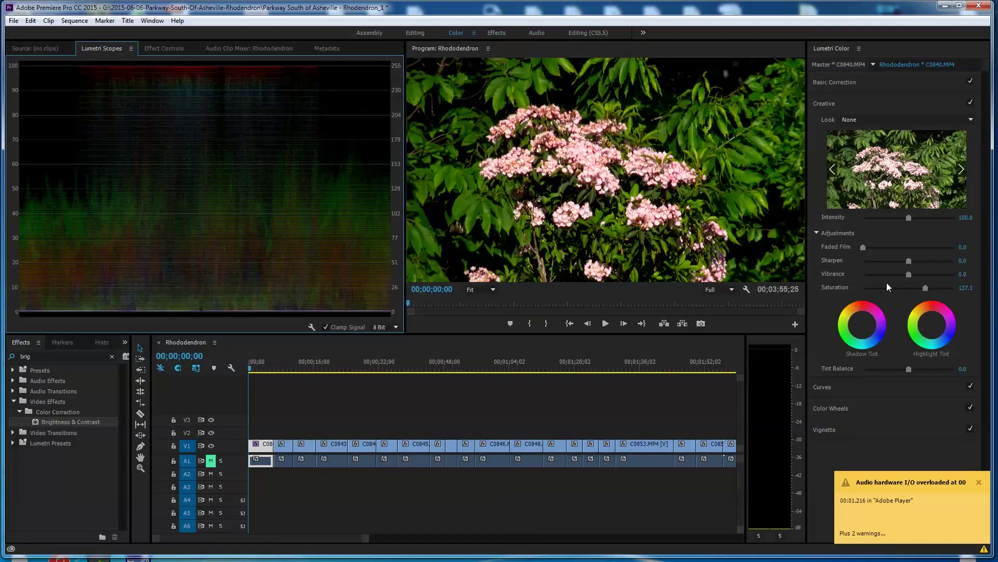
pyautogui.moveTo(909, 275); pyautogui.dragTo(925, 274)
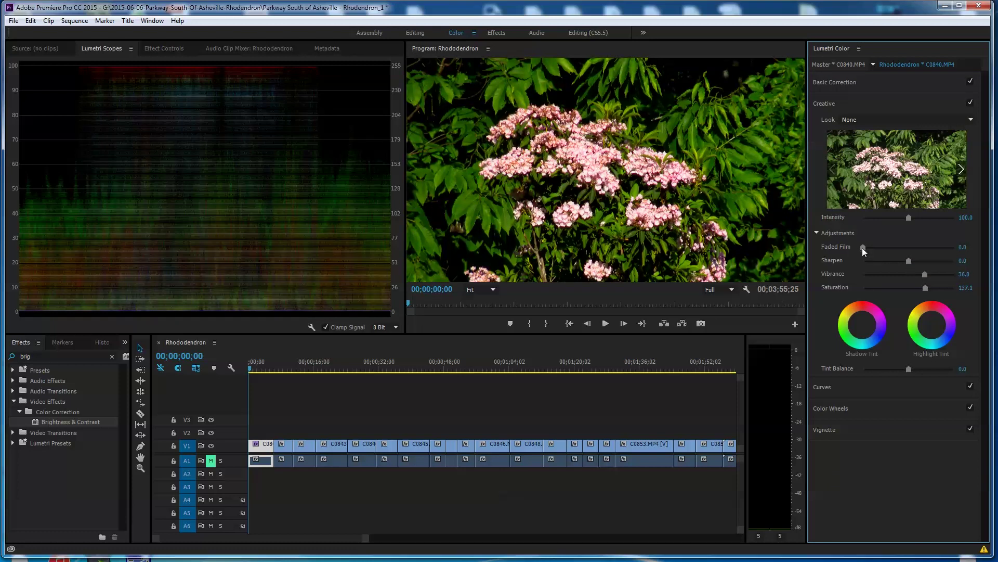
pyautogui.moveTo(862, 247); pyautogui.dragTo(812, 245)
# Add a vignette to the clip with Amount -3.0, Midpoint 57.7, Roundness 47.4 and Feather 53.1
pyautogui.click(825, 430)
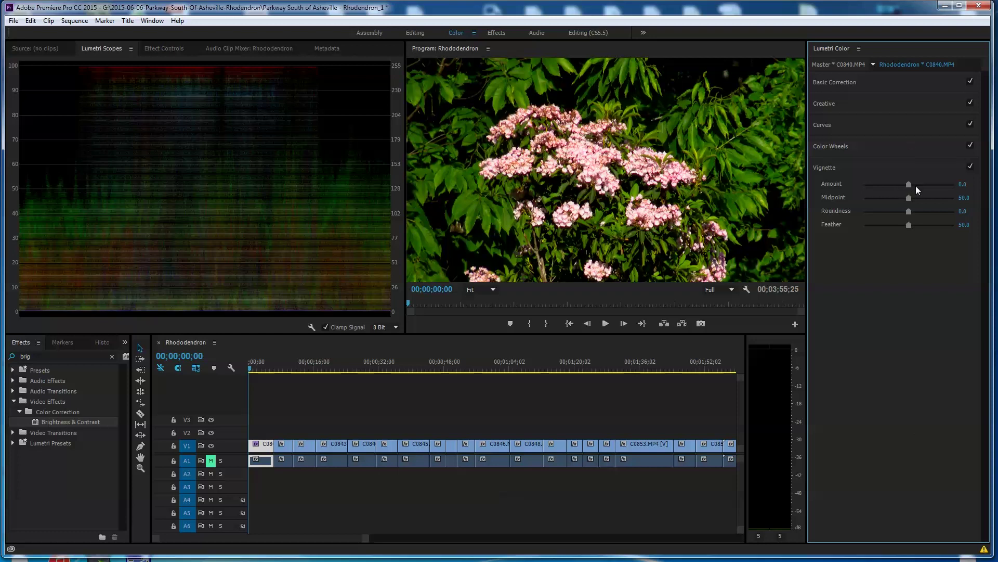
pyautogui.moveTo(909, 184); pyautogui.dragTo(910, 206)
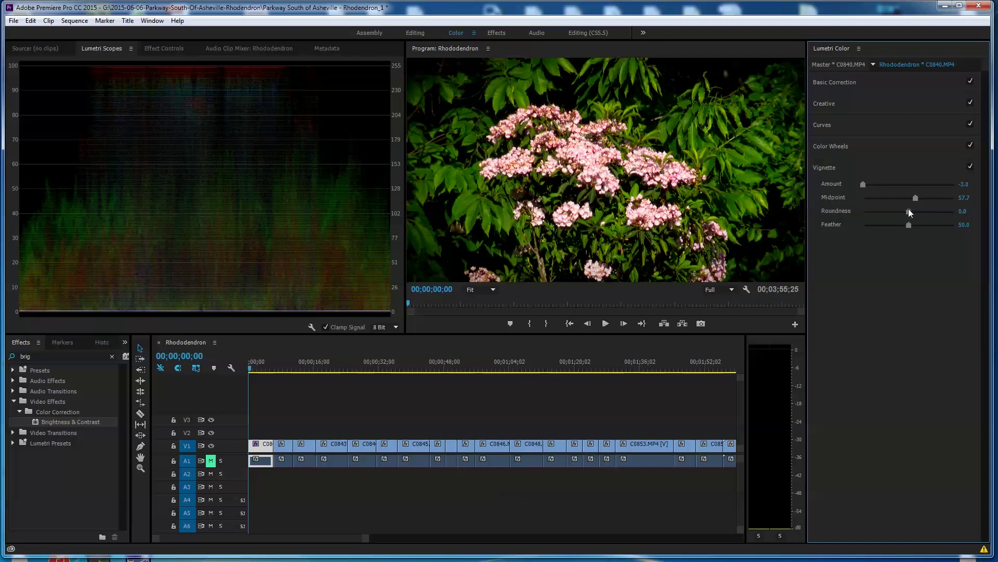
pyautogui.moveTo(959, 211); pyautogui.dragTo(972, 230)
pyautogui.moveTo(911, 225); pyautogui.dragTo(921, 225)
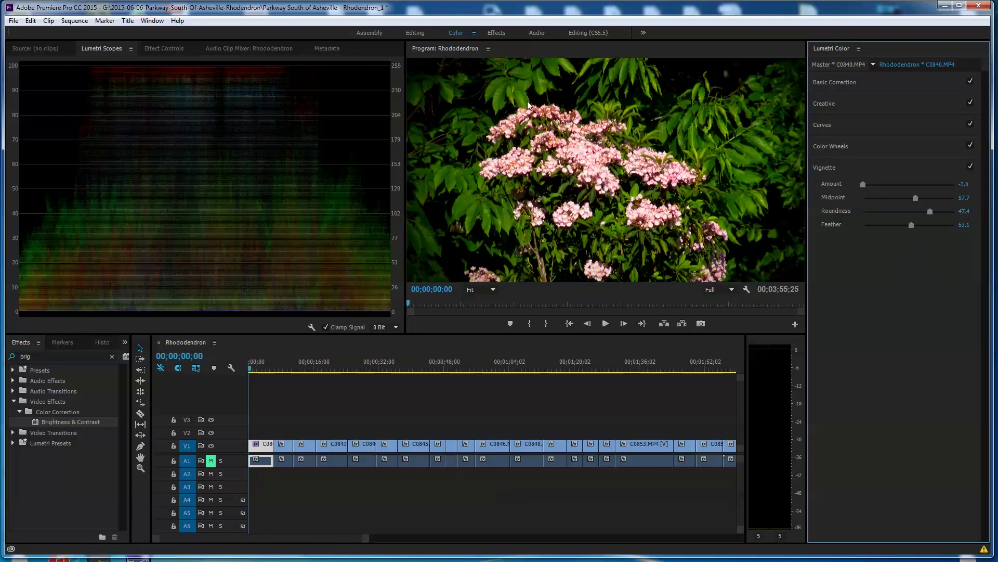
# In the Effects workspace, compare the rhododendron clip with and without Lumetri Color and Brightness & Contrast, leaving both effects enabled
pyautogui.click(496, 34)
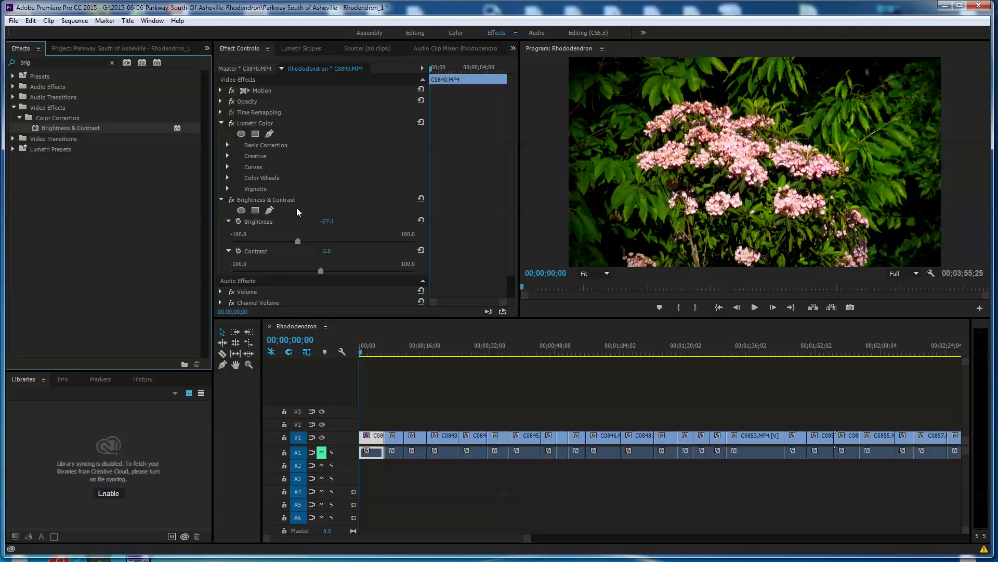
pyautogui.click(221, 199)
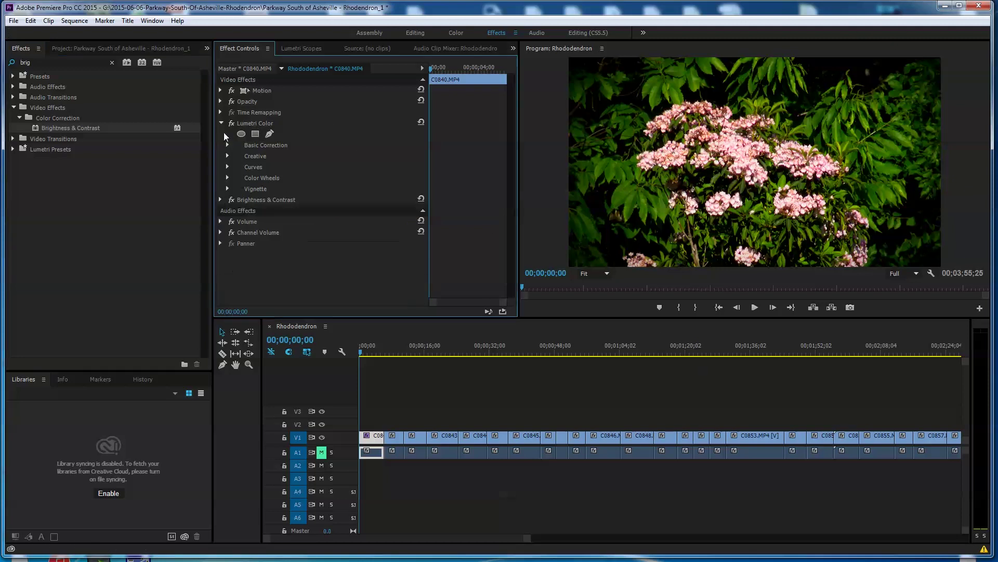
pyautogui.click(220, 123)
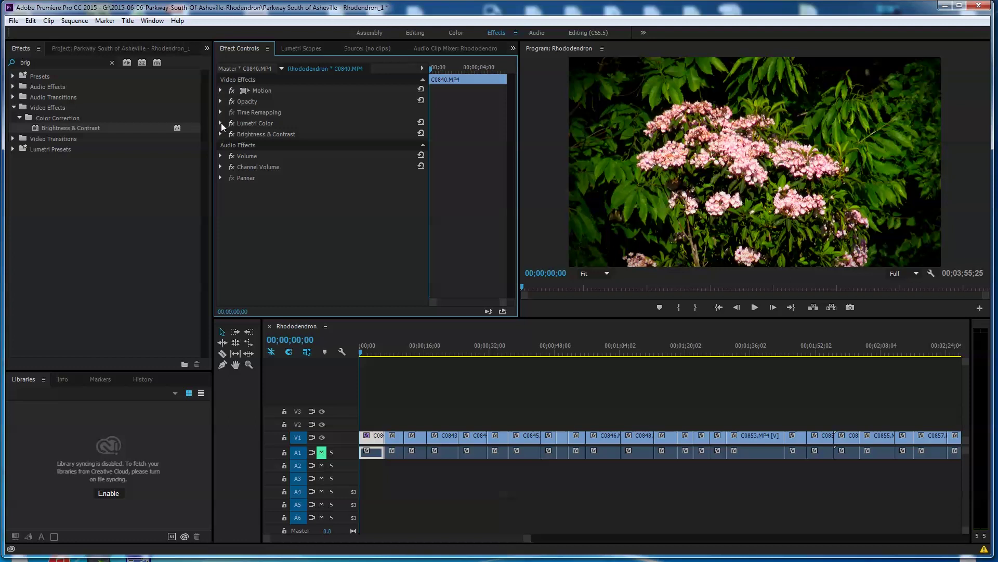
pyautogui.click(221, 123)
pyautogui.click(221, 123)
pyautogui.click(232, 124)
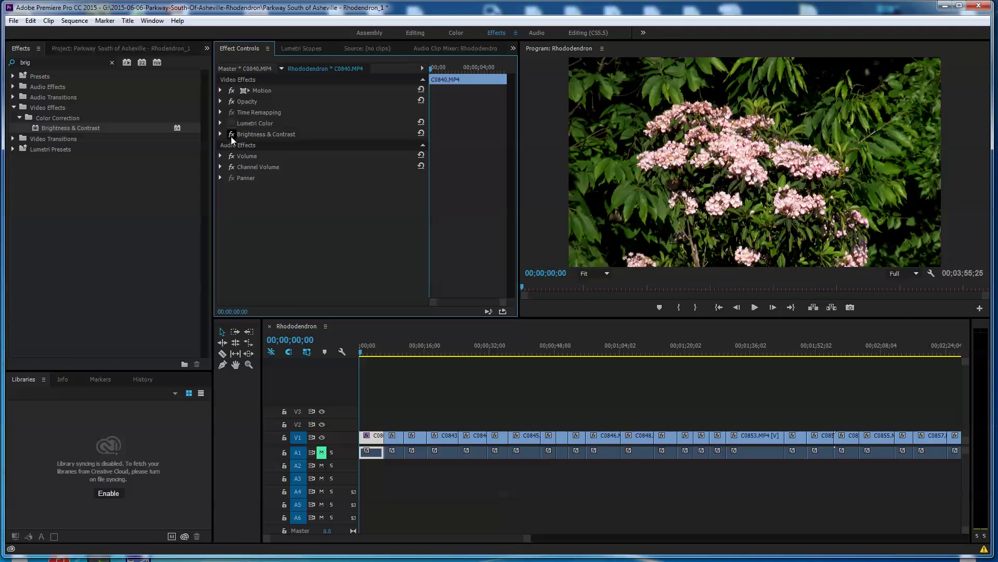
pyautogui.click(232, 134)
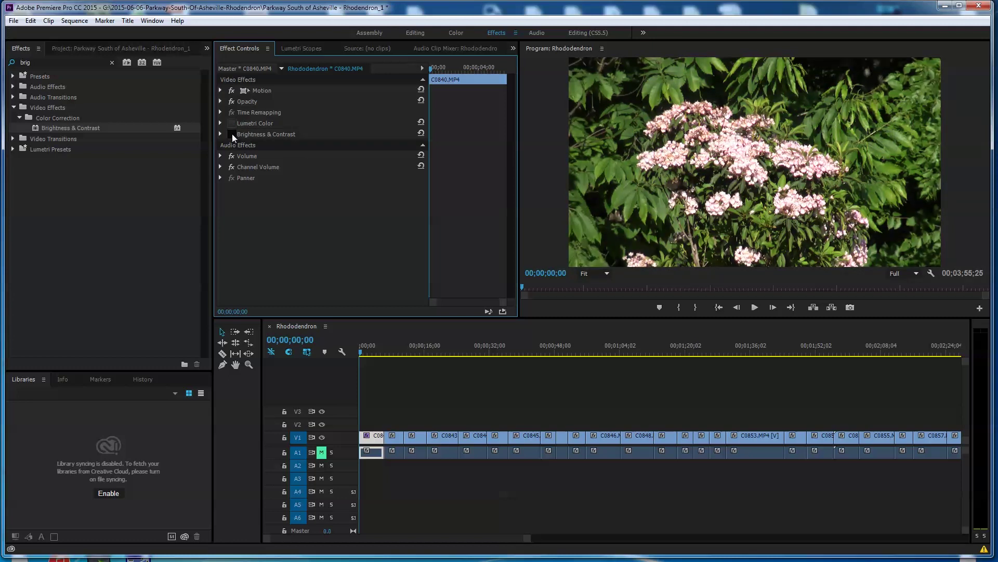
pyautogui.click(232, 135)
pyautogui.click(232, 123)
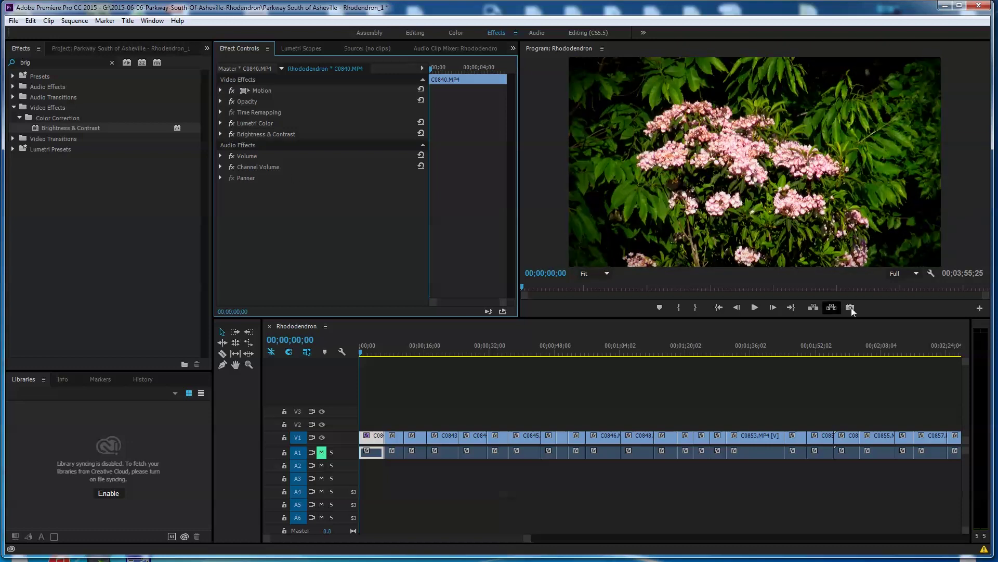
# Move the playhead to the lookout tower clip at 00;00;08;09 and open Basic Correction in the Color workspace
pyautogui.click(393, 354)
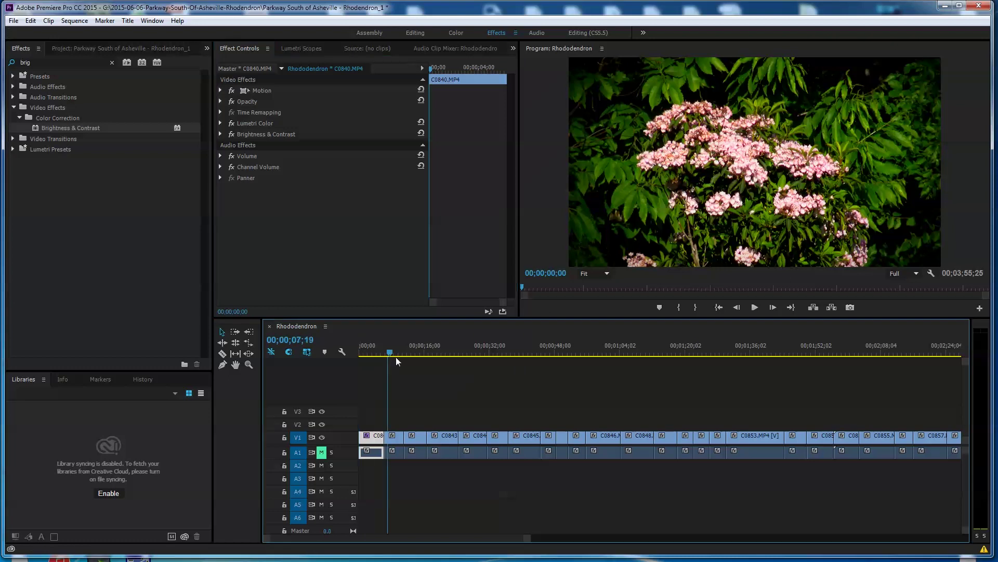
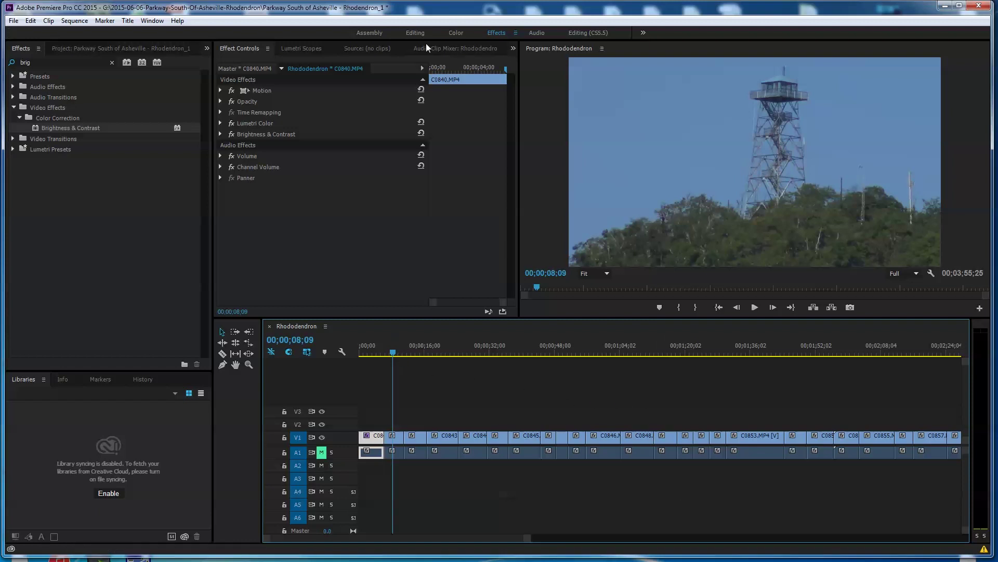
pyautogui.click(455, 32)
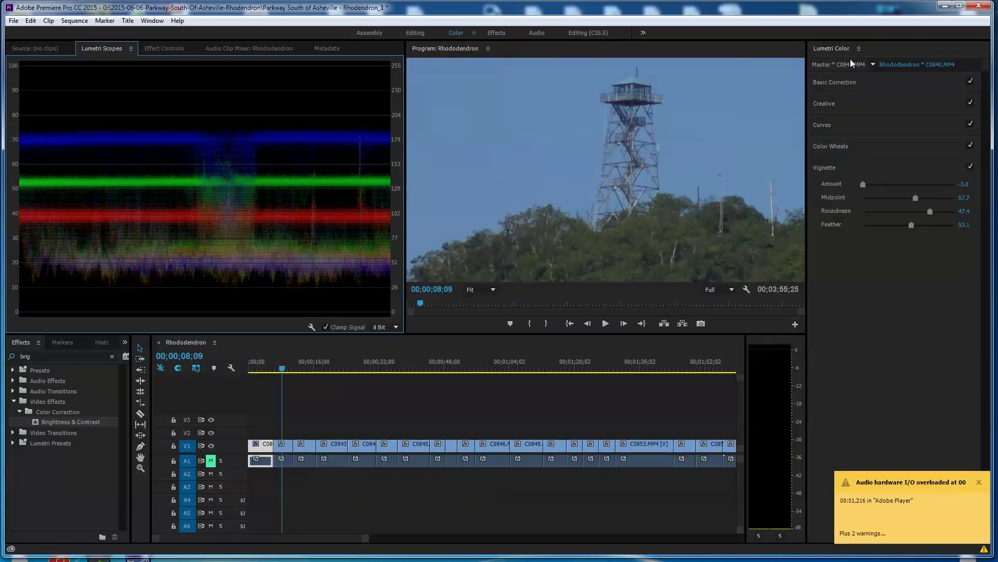
pyautogui.click(843, 81)
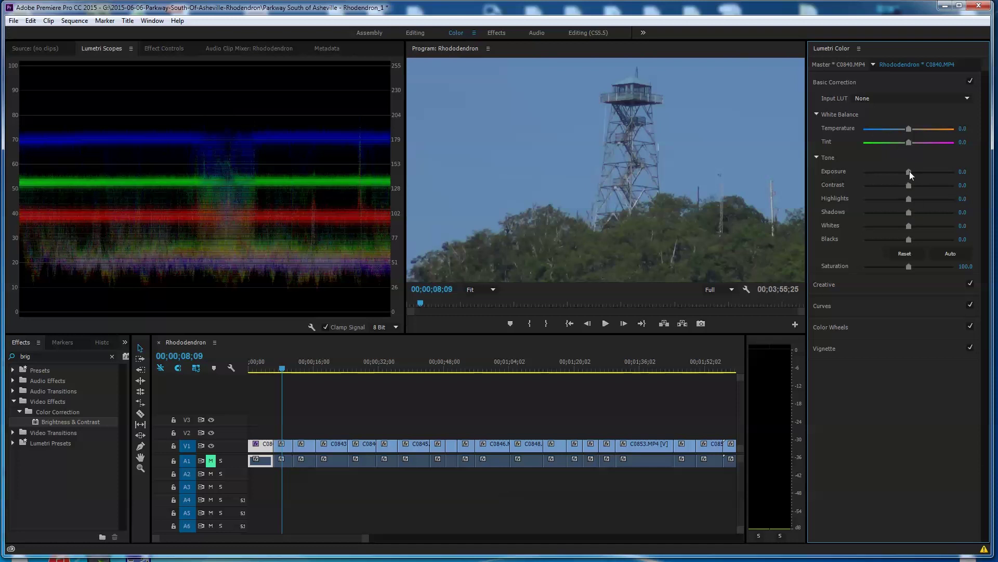
pyautogui.moveTo(910, 172); pyautogui.dragTo(911, 173)
pyautogui.click(30, 20)
pyautogui.click(43, 36)
# On the tower clip, set Exposure 0.6, Contrast 28.0, Highlights -14.3, Shadows -23.4, Whites 26.9 and Blacks -7.4
pyautogui.click(288, 447)
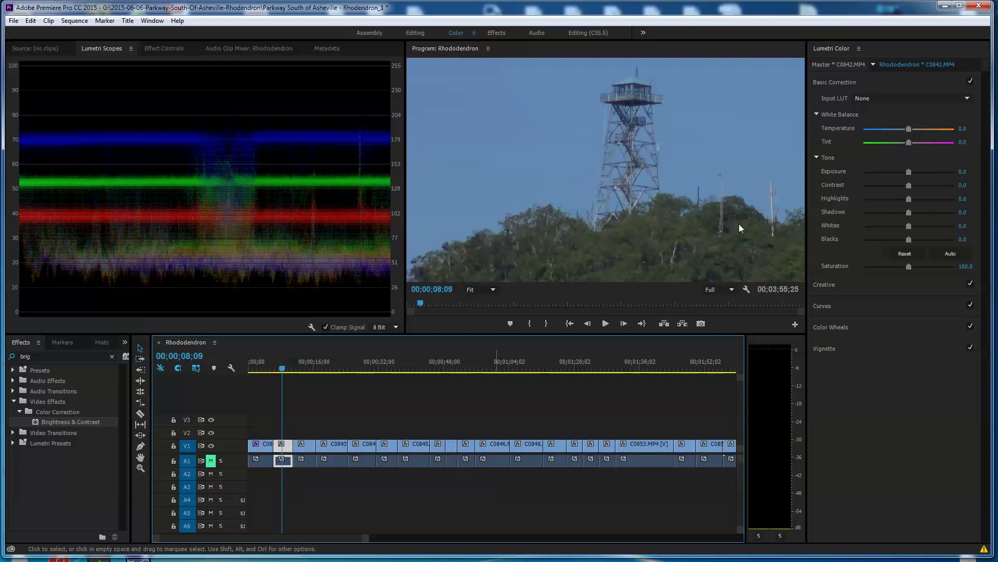
pyautogui.moveTo(909, 172); pyautogui.dragTo(915, 173)
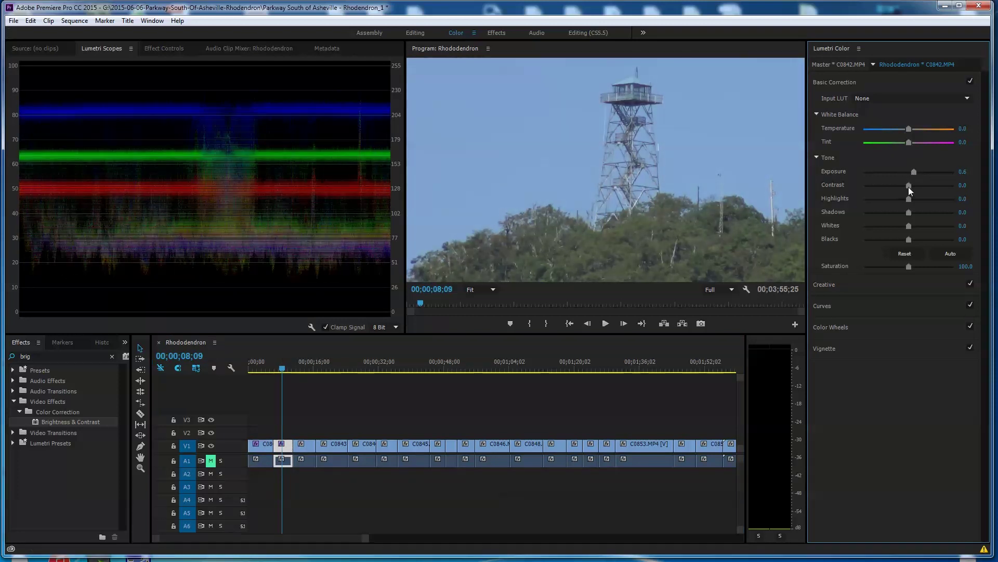
pyautogui.moveTo(909, 185); pyautogui.dragTo(906, 241)
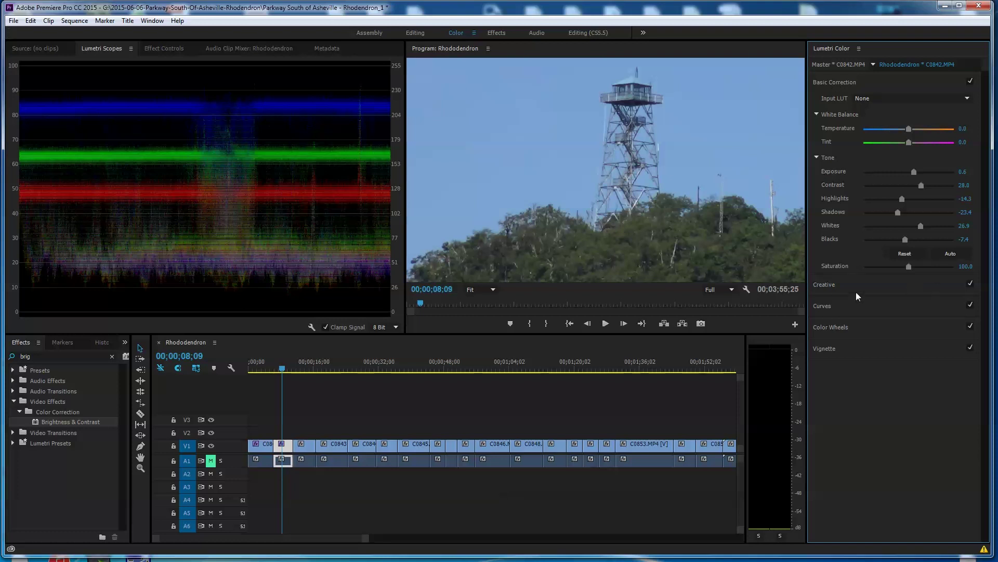
# In the tower clip's Creative adjustments, raise Saturation to about 137 and Vibrance to about 24.6
pyautogui.click(889, 284)
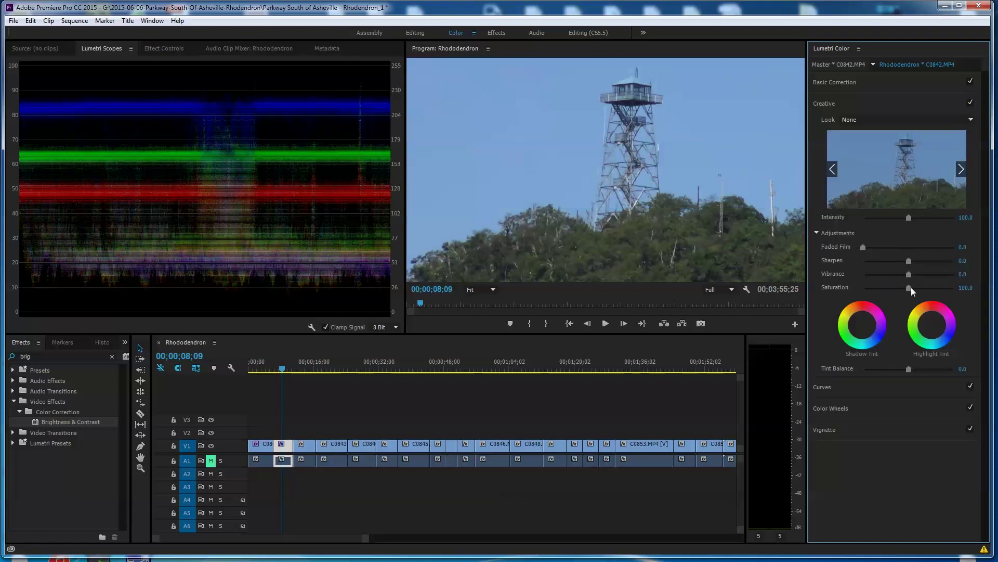
pyautogui.moveTo(931, 291); pyautogui.dragTo(919, 277)
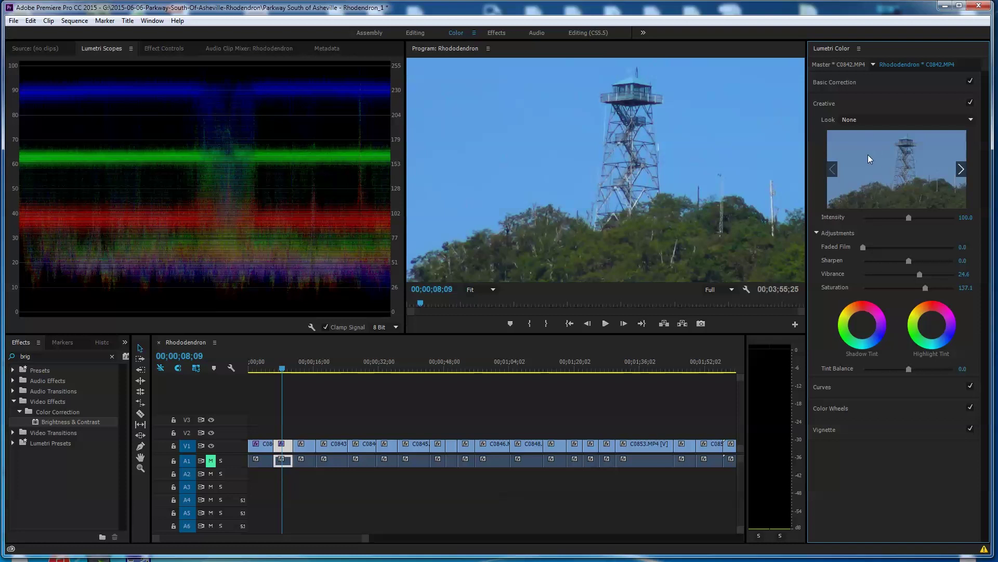
pyautogui.click(851, 388)
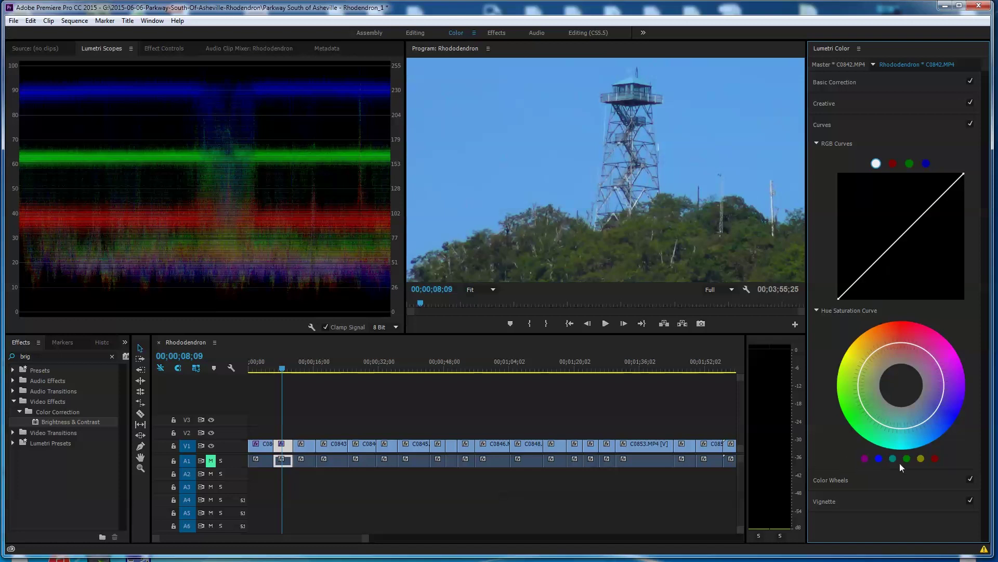
# Warm the tower clip's white balance Temperature to about 6.3 and add a vignette with Amount -0.4
pyautogui.click(851, 82)
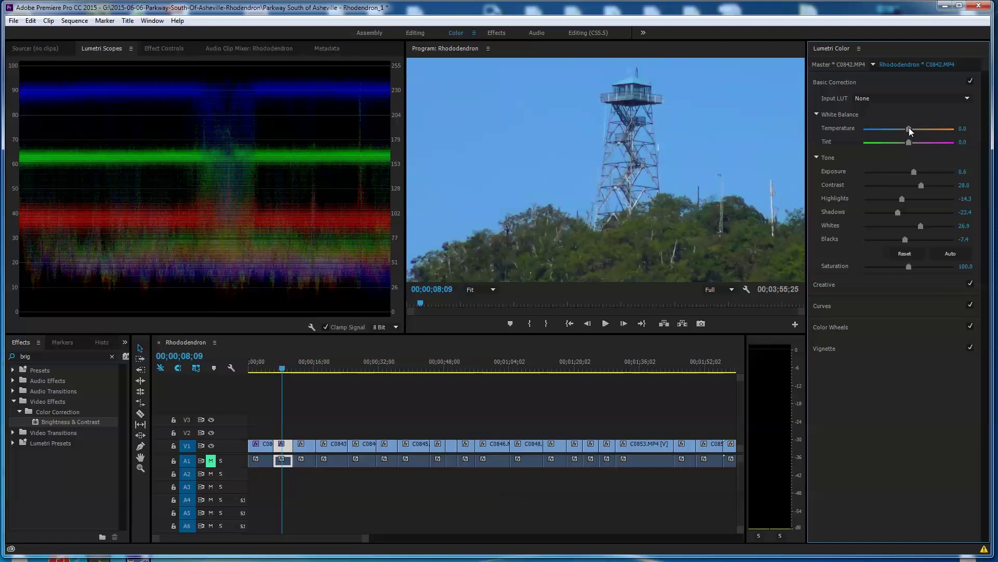
pyautogui.moveTo(909, 128)
pyautogui.mouseDown()
pyautogui.moveTo(902, 132)
pyautogui.moveTo(912, 134)
pyautogui.mouseUp()
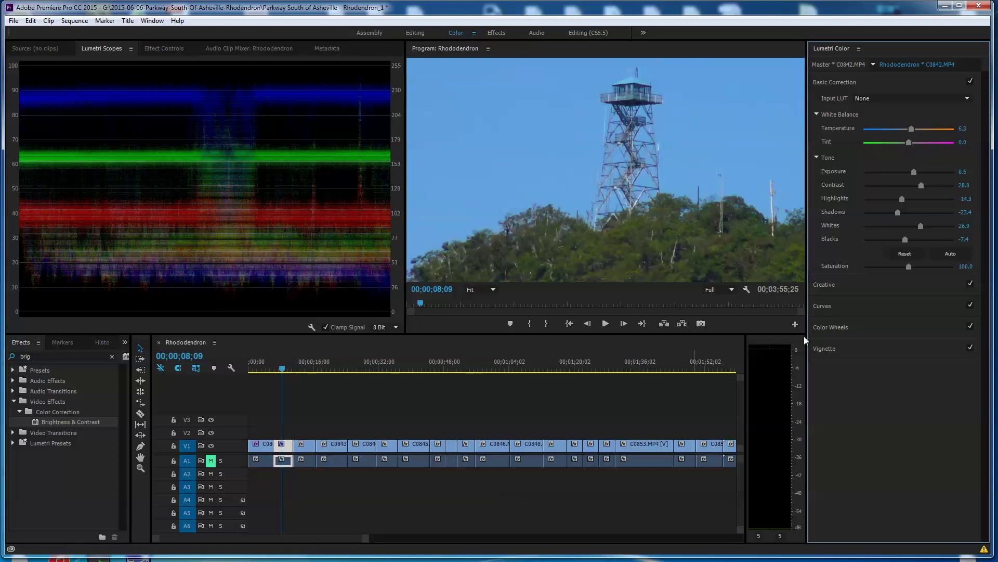
pyautogui.click(863, 351)
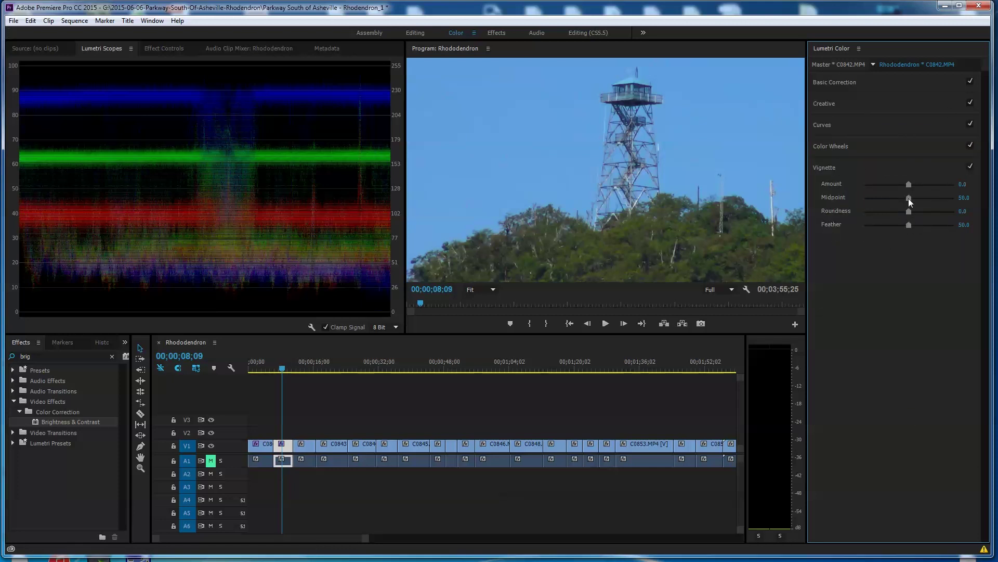
pyautogui.moveTo(910, 185)
pyautogui.mouseDown()
pyautogui.moveTo(922, 185)
pyautogui.moveTo(903, 188)
pyautogui.mouseUp()
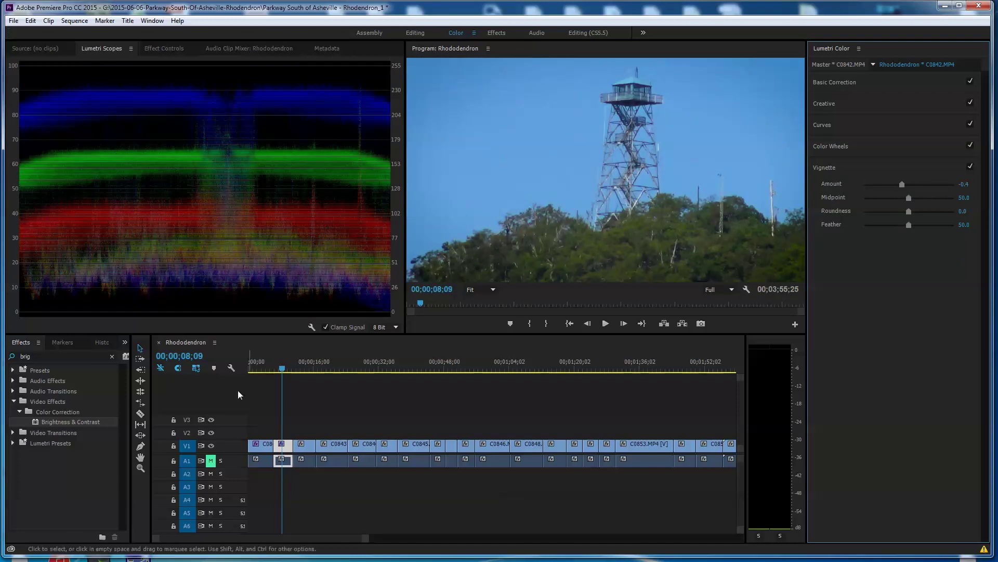
# Review the zoom in the following mountain clip C0843 and split the clip at 00;00;12;15 with the Razor tool
pyautogui.click(303, 370)
pyautogui.click(311, 446)
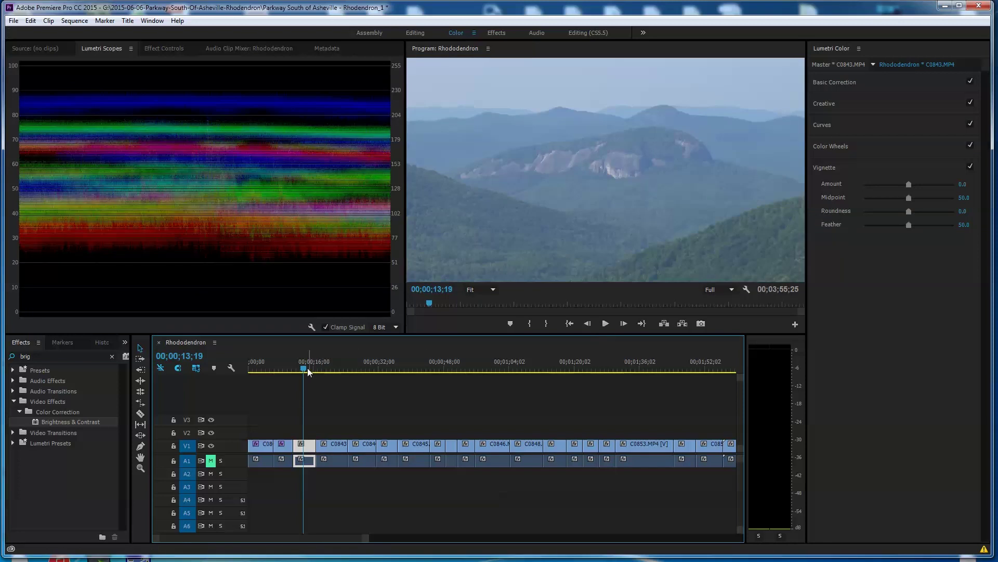
pyautogui.moveTo(304, 367); pyautogui.dragTo(296, 375)
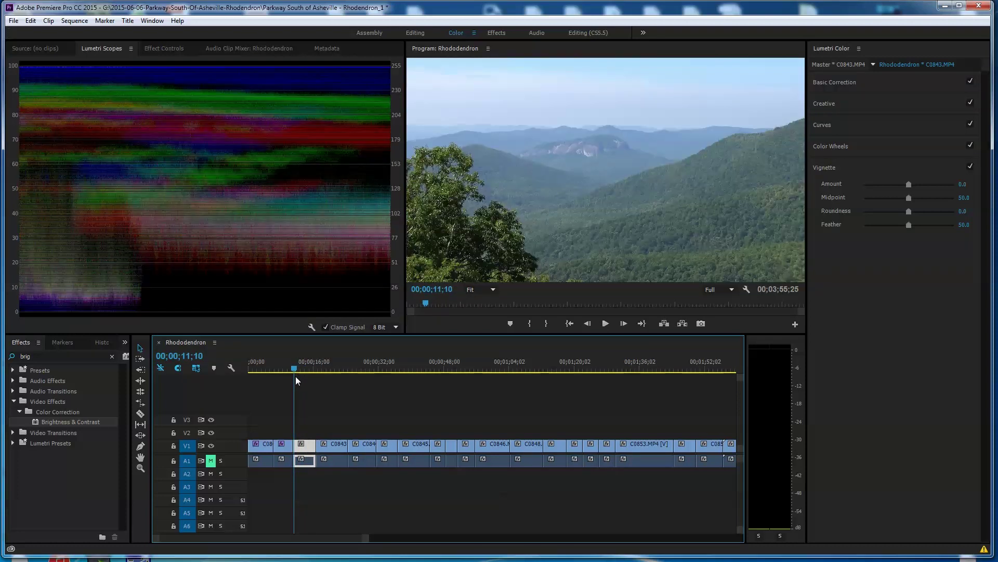
pyautogui.moveTo(295, 376); pyautogui.dragTo(301, 375)
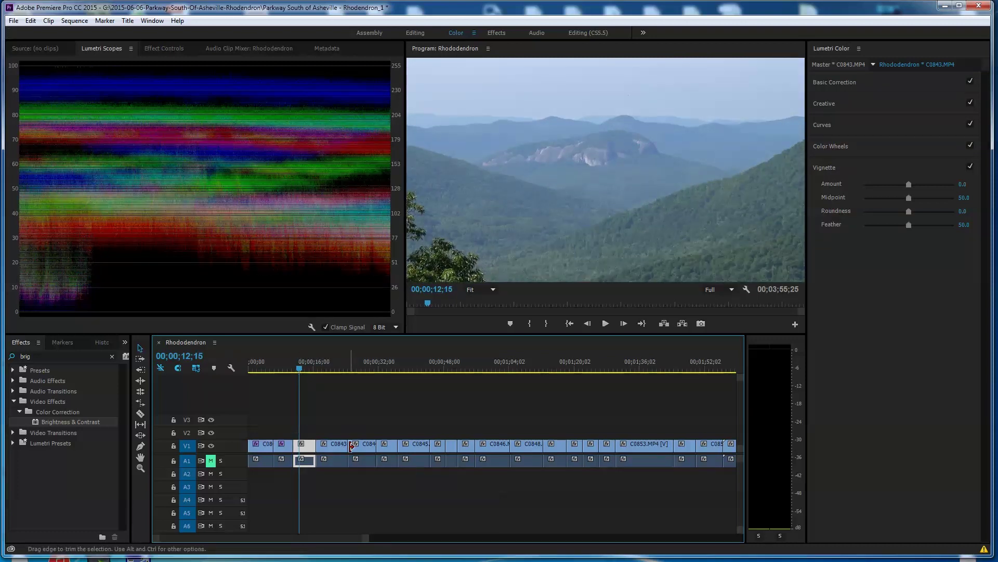
pyautogui.press('c')
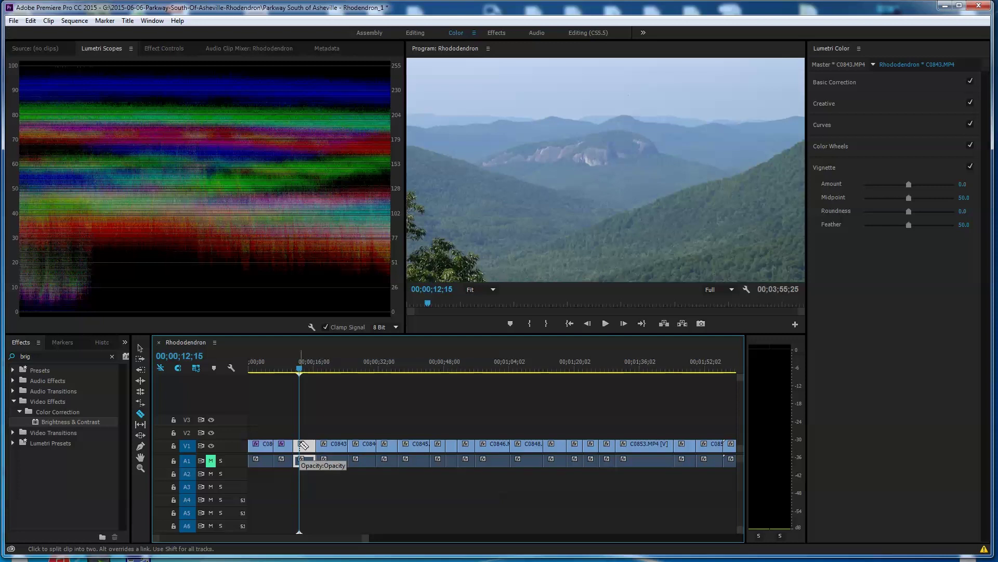
pyautogui.click(303, 445)
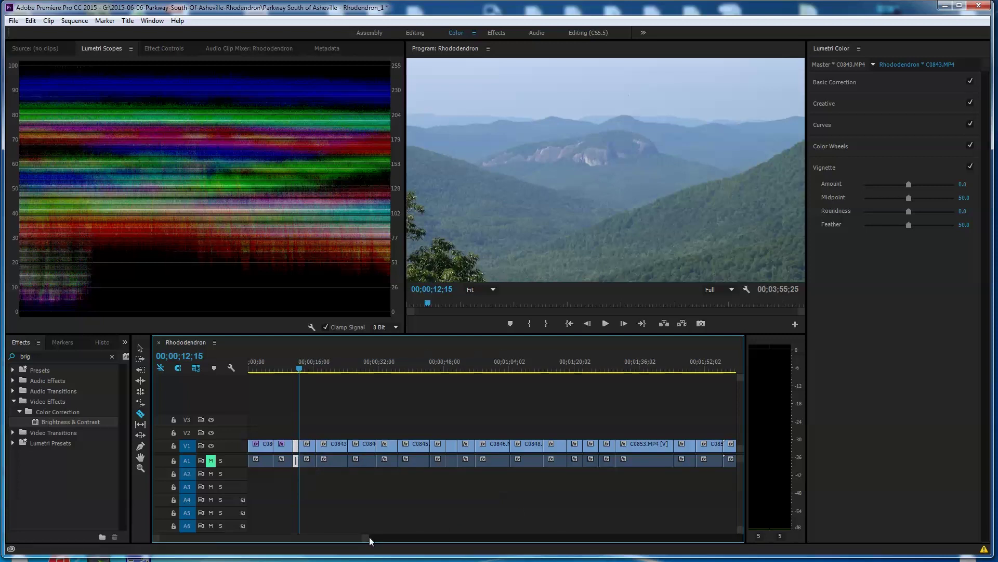
# On the mountain clip's first segment, set Basic Correction Saturation to 136.0, Temperature to 10.8 and Shadows to about -14, and fine-tune Contrast
pyautogui.moveTo(368, 538); pyautogui.dragTo(284, 538)
pyautogui.moveTo(381, 371); pyautogui.dragTo(375, 371)
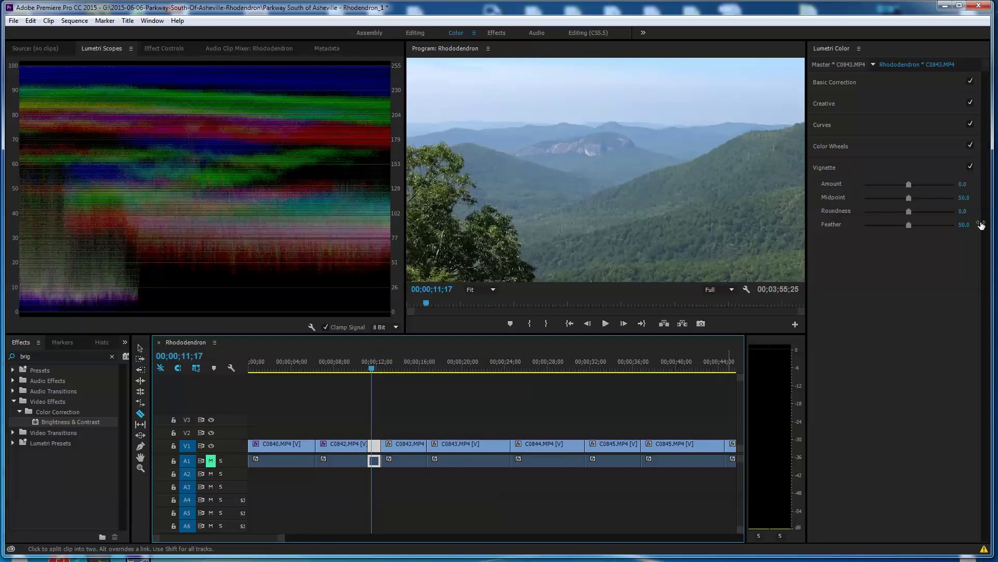
pyautogui.click(841, 83)
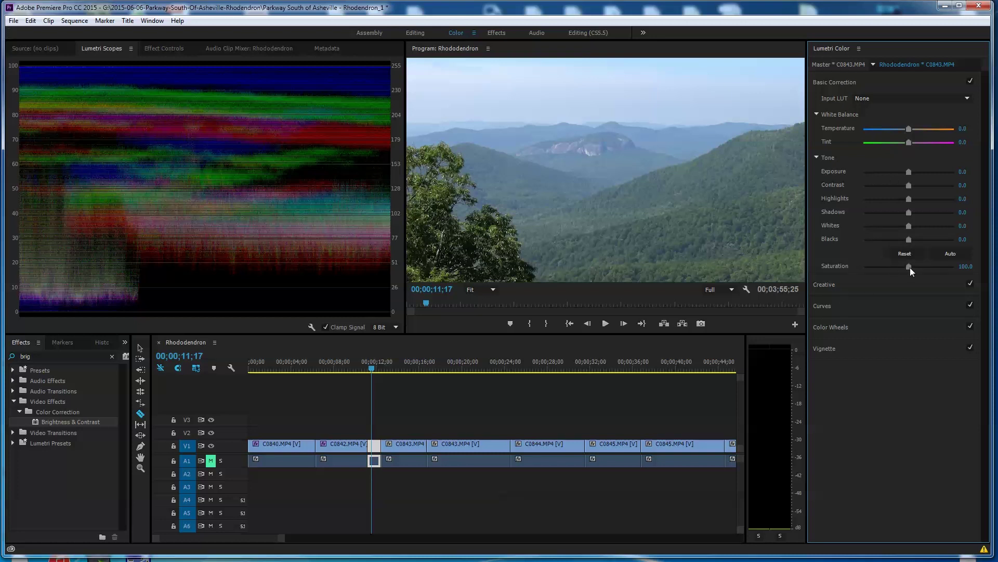
pyautogui.moveTo(910, 267); pyautogui.dragTo(924, 265)
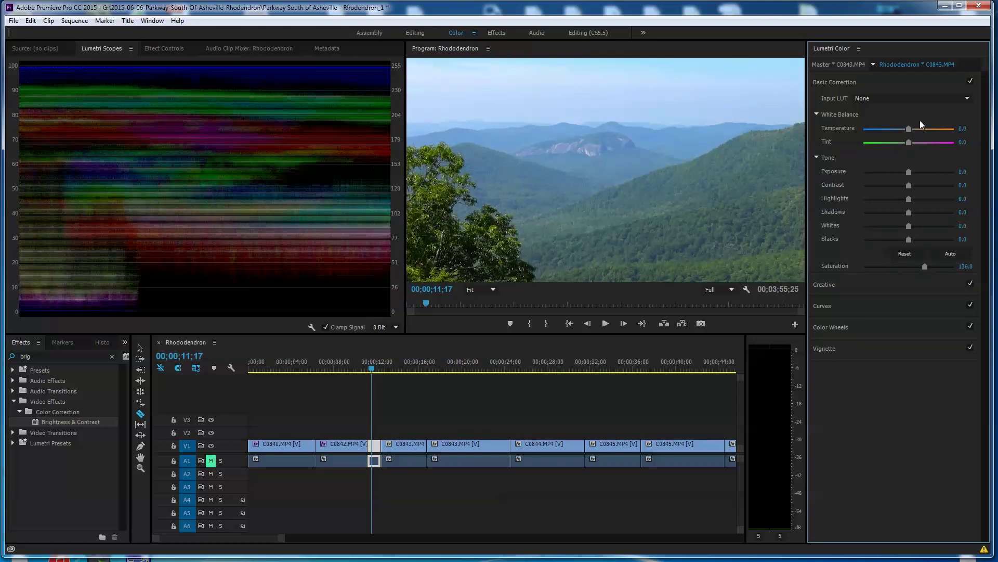
pyautogui.moveTo(909, 129); pyautogui.dragTo(913, 130)
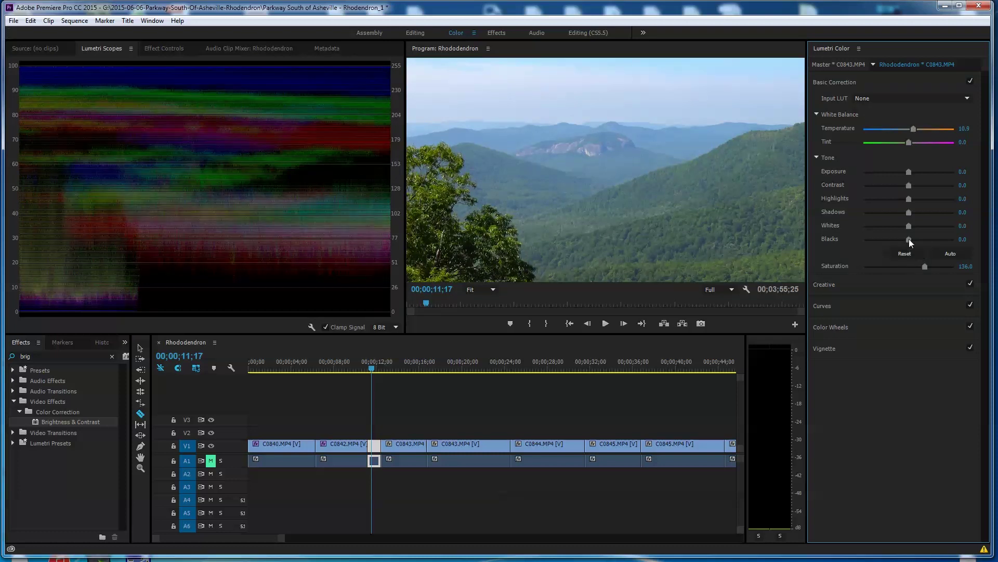
pyautogui.moveTo(910, 211); pyautogui.dragTo(903, 212)
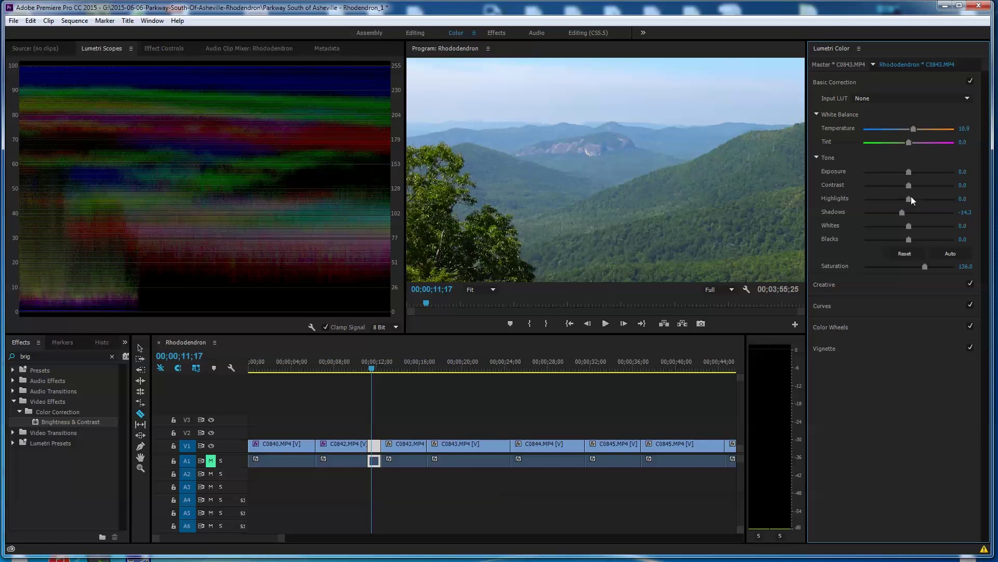
pyautogui.moveTo(910, 186); pyautogui.dragTo(910, 184)
# Set the segment's Vibrance to 25.7, and in the Color Wheels slightly lower the Midtones level and adjust the Highlights level
pyautogui.click(863, 287)
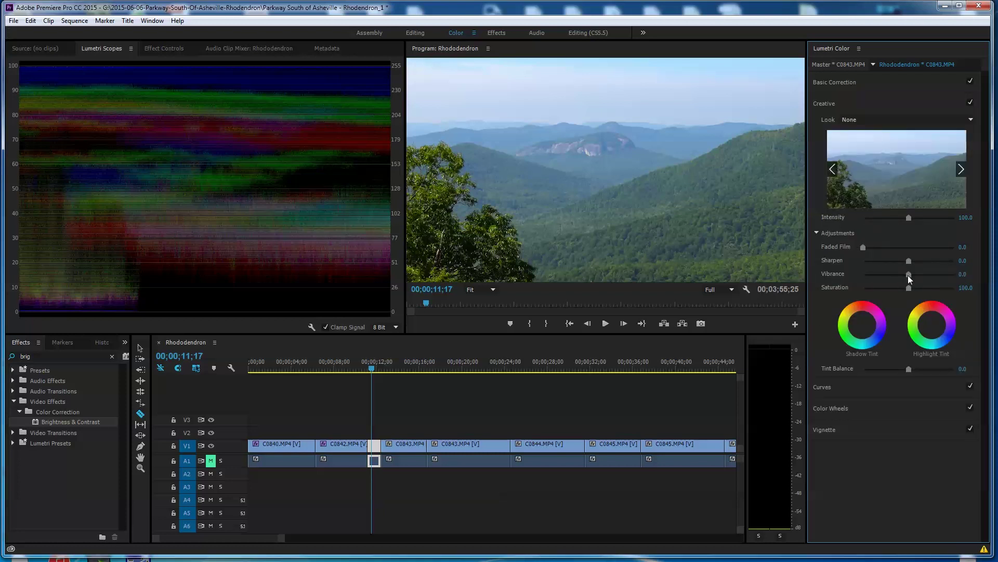
pyautogui.moveTo(908, 274); pyautogui.dragTo(919, 273)
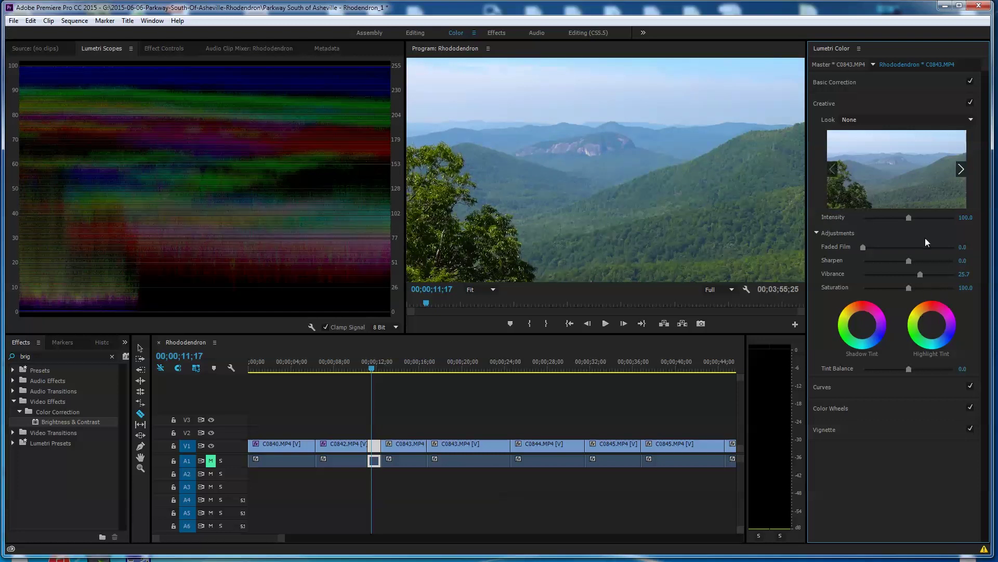
pyautogui.click(910, 407)
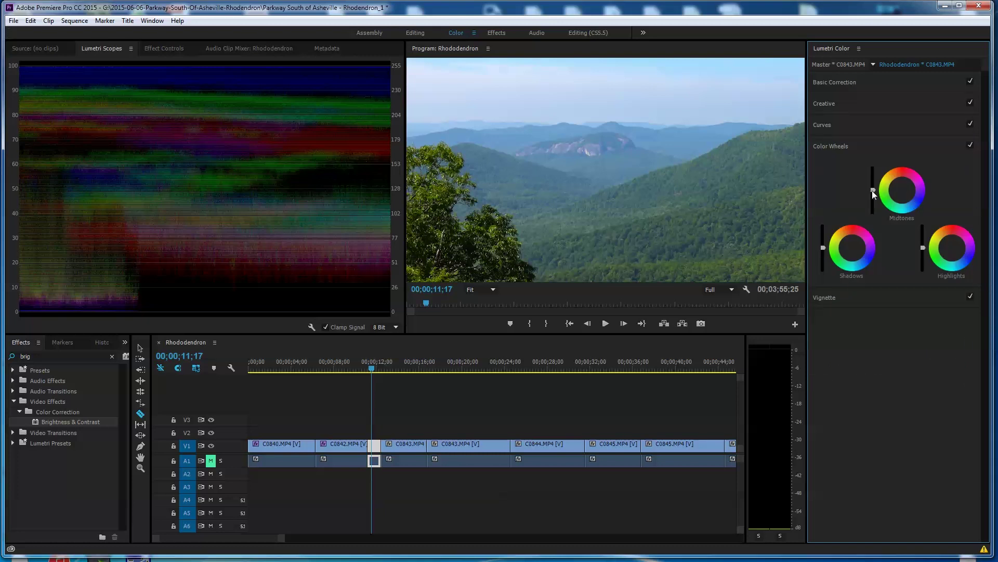
pyautogui.moveTo(872, 191); pyautogui.dragTo(874, 193)
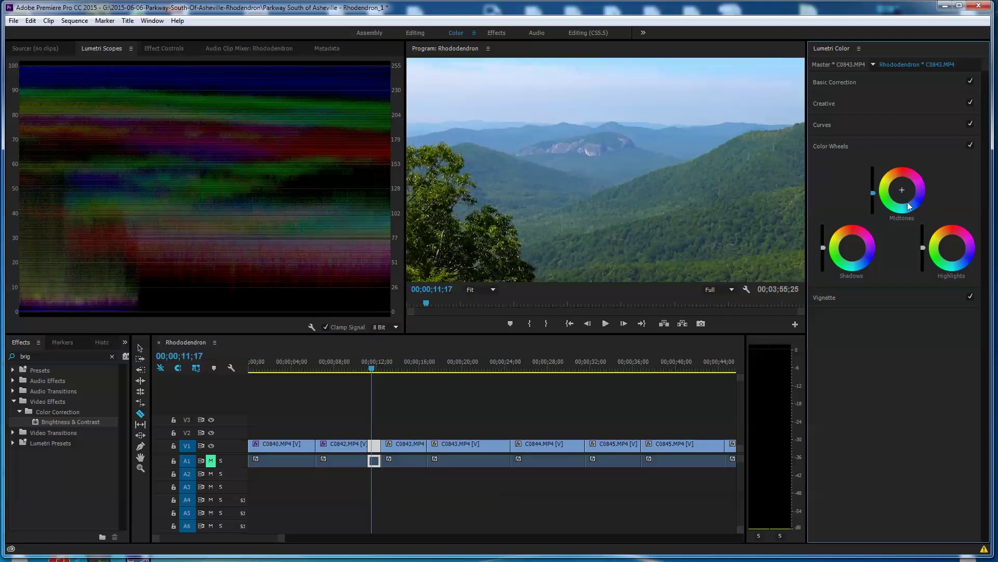
pyautogui.click(923, 248)
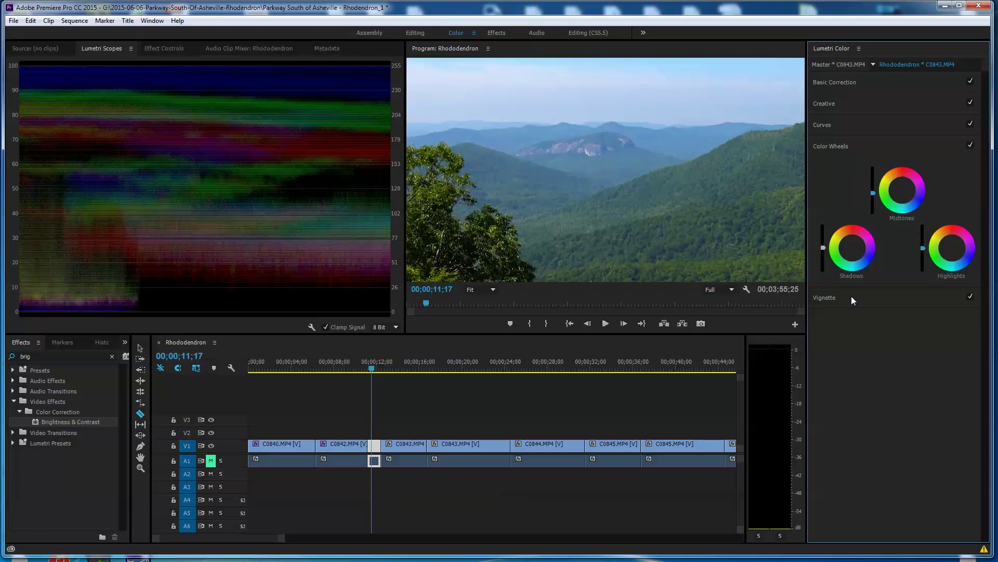
# Add a vignette to the mountain clip's first segment with Amount -1.0 and Midpoint 44.6
pyautogui.click(831, 297)
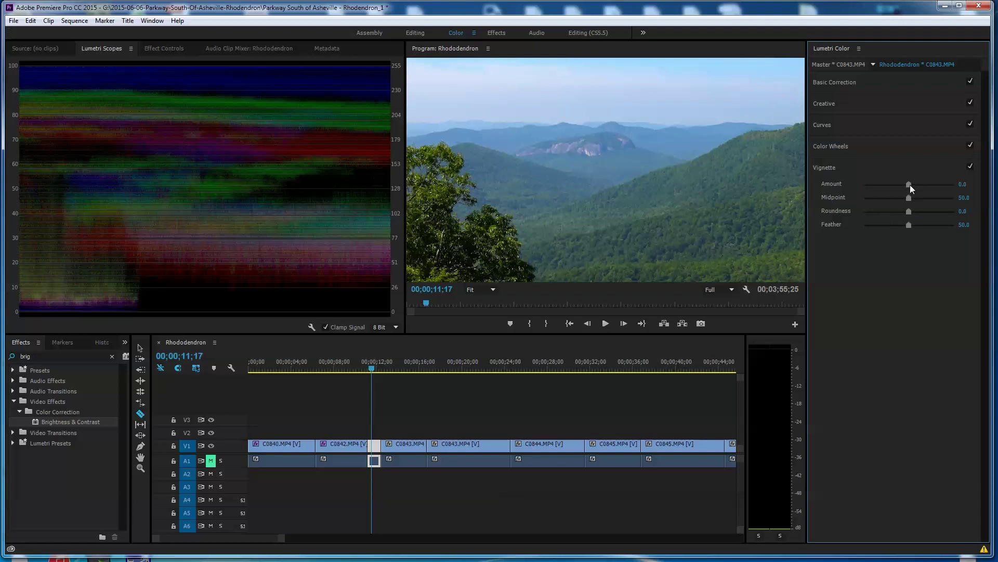
pyautogui.moveTo(909, 185)
pyautogui.mouseDown()
pyautogui.moveTo(893, 185)
pyautogui.moveTo(919, 198)
pyautogui.moveTo(903, 198)
pyautogui.mouseUp()
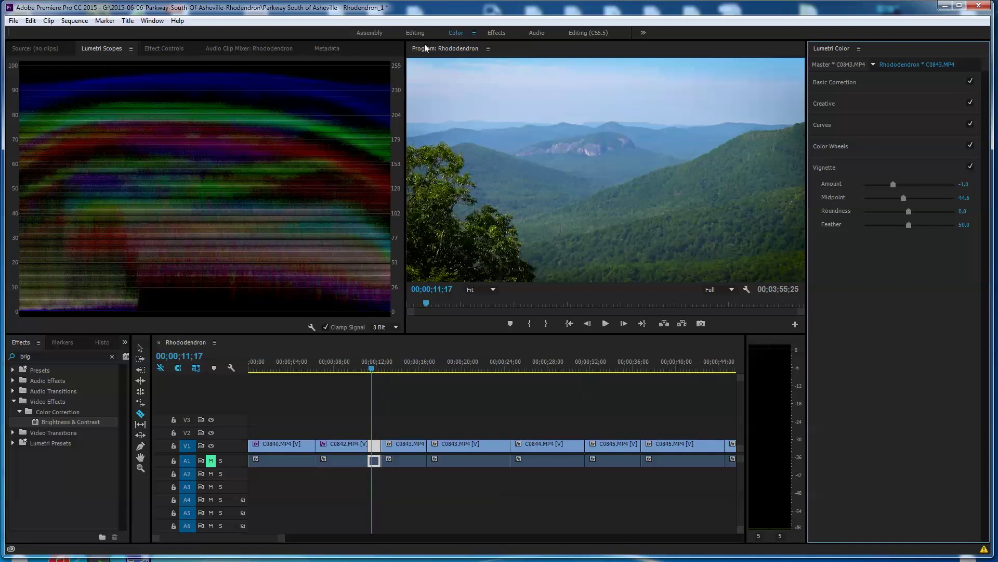
# Inspect the first mountain segment's applied Lumetri Color effect, including its Creative settings, and copy the effect
pyautogui.click(495, 33)
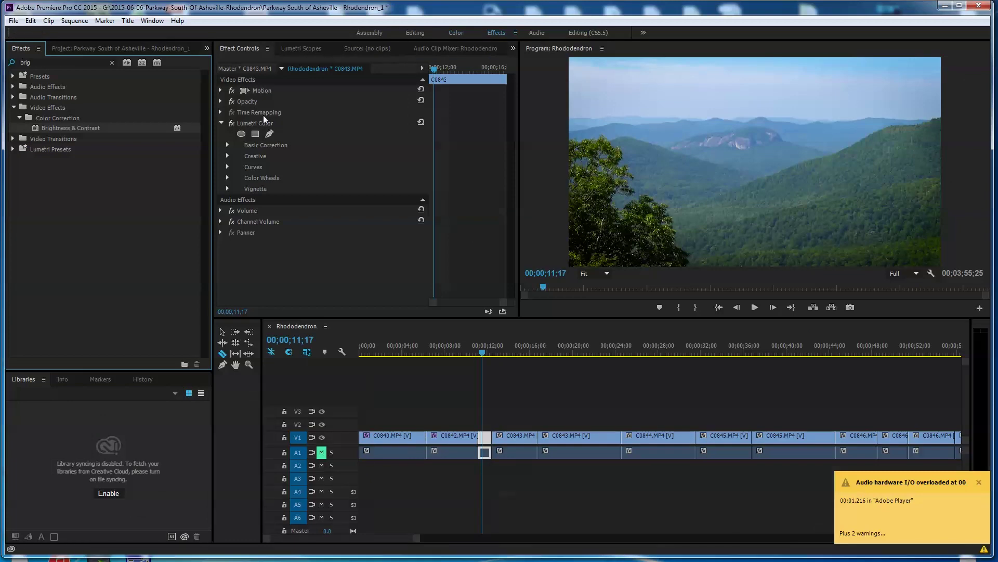
pyautogui.click(221, 122)
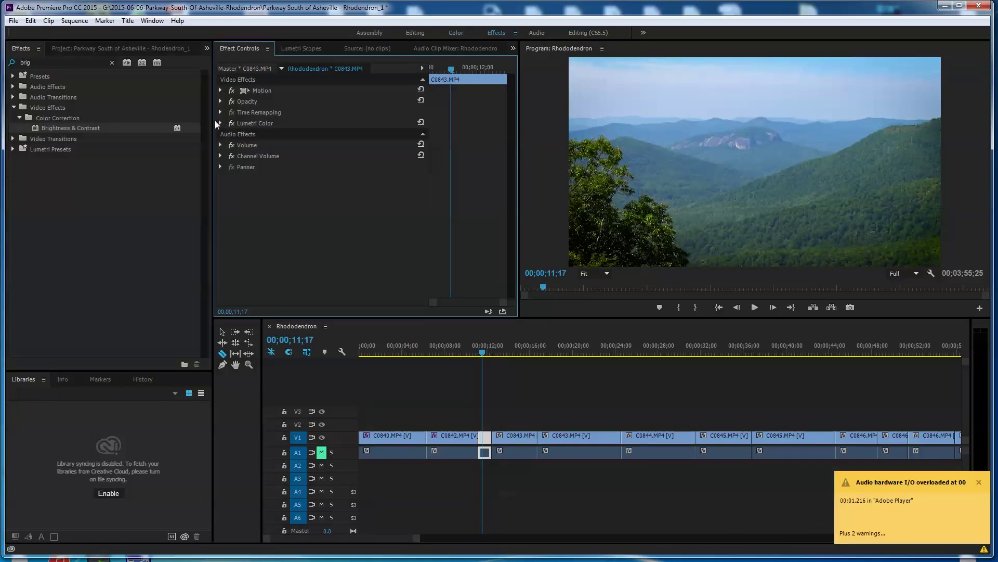
pyautogui.click(220, 123)
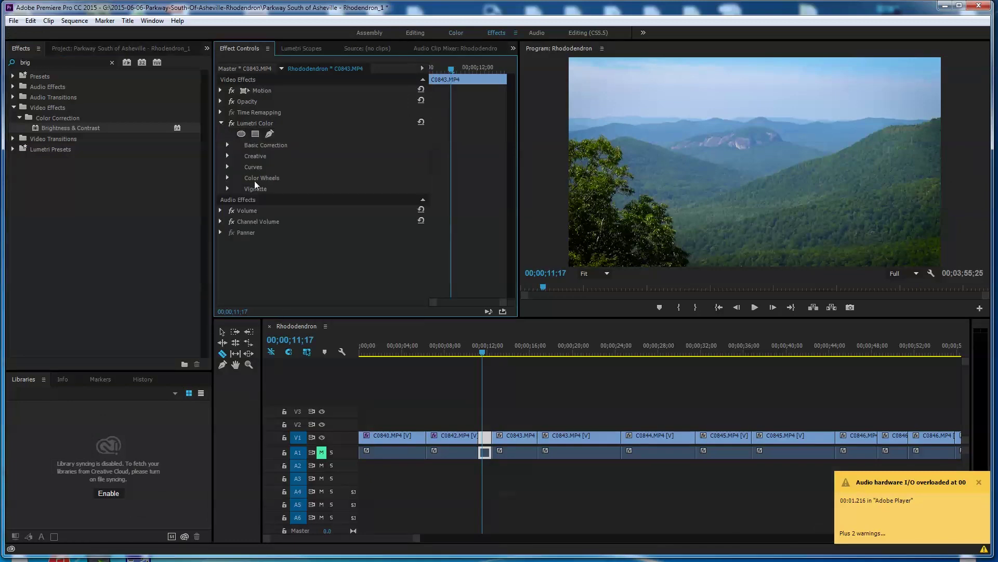
pyautogui.click(227, 156)
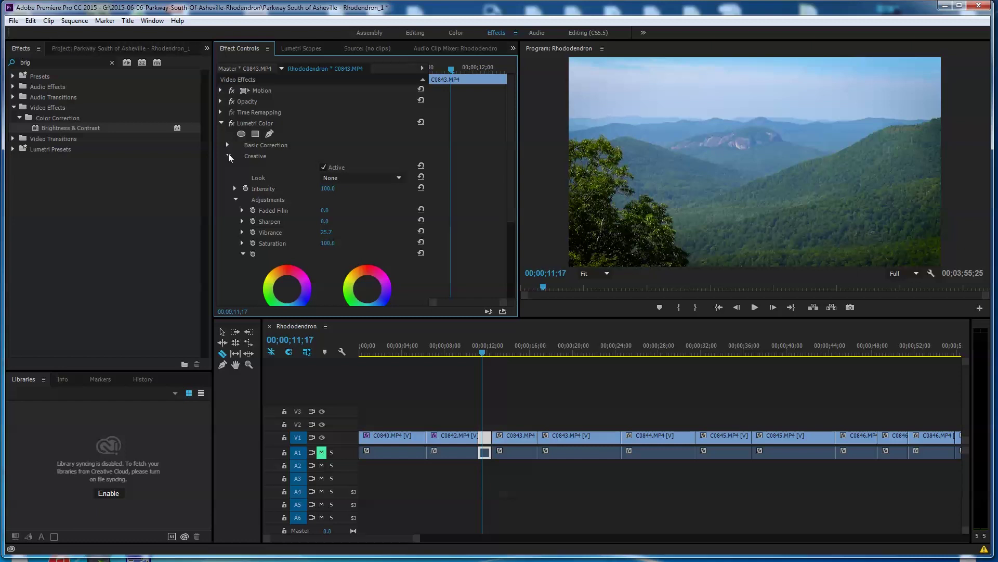
pyautogui.click(229, 155)
pyautogui.click(222, 124)
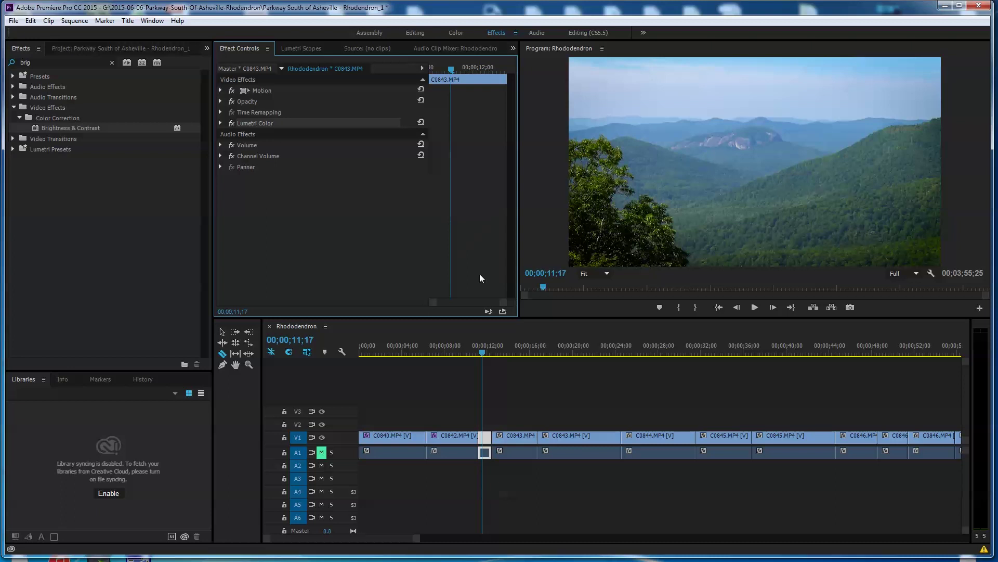
# Play across the cut in the mountain clip and paste the copied Lumetri Color effect onto its second, zoomed-in segment
pyautogui.moveTo(481, 354); pyautogui.dragTo(507, 354)
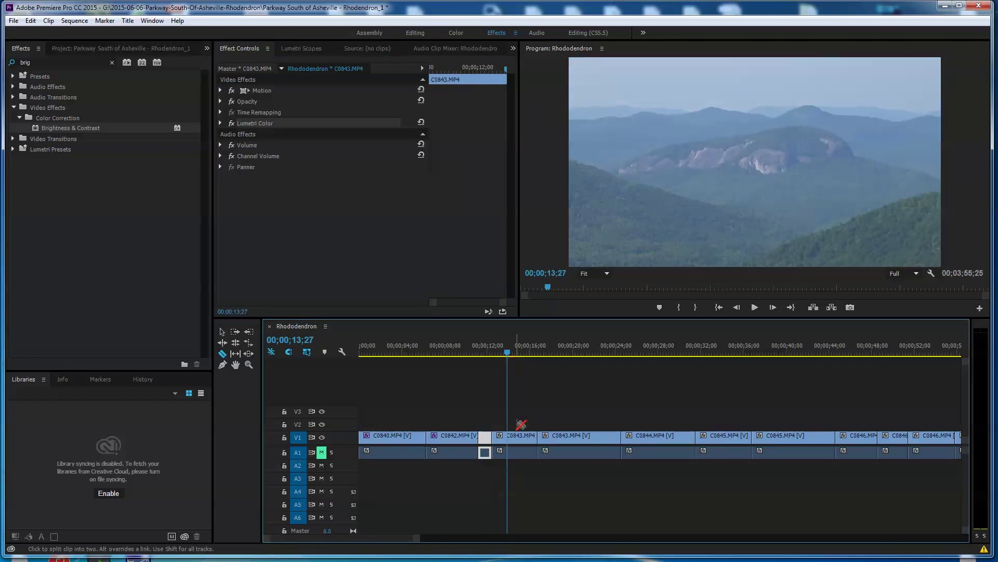
pyautogui.press('v')
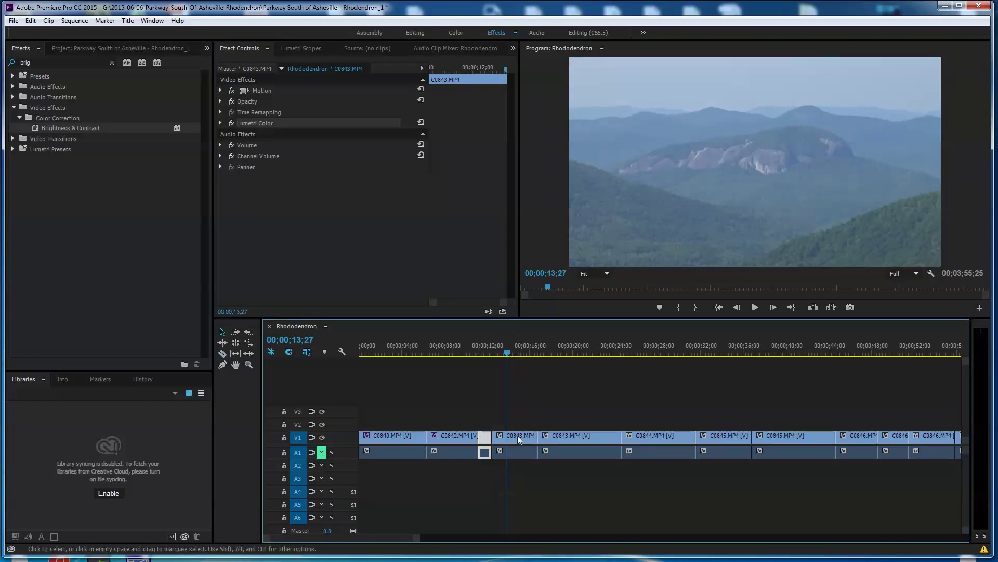
pyautogui.click(517, 435)
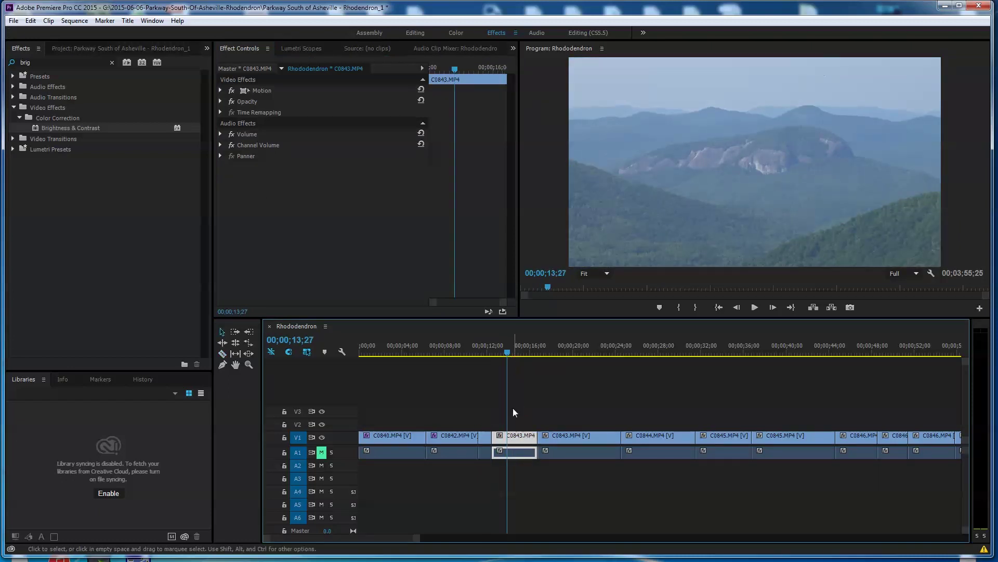
pyautogui.press('c')
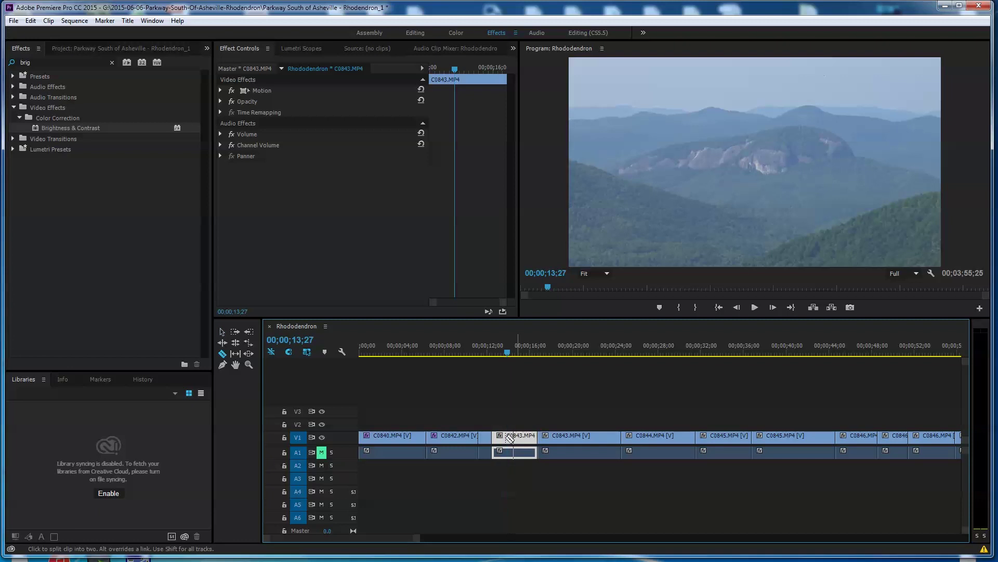
pyautogui.press('v')
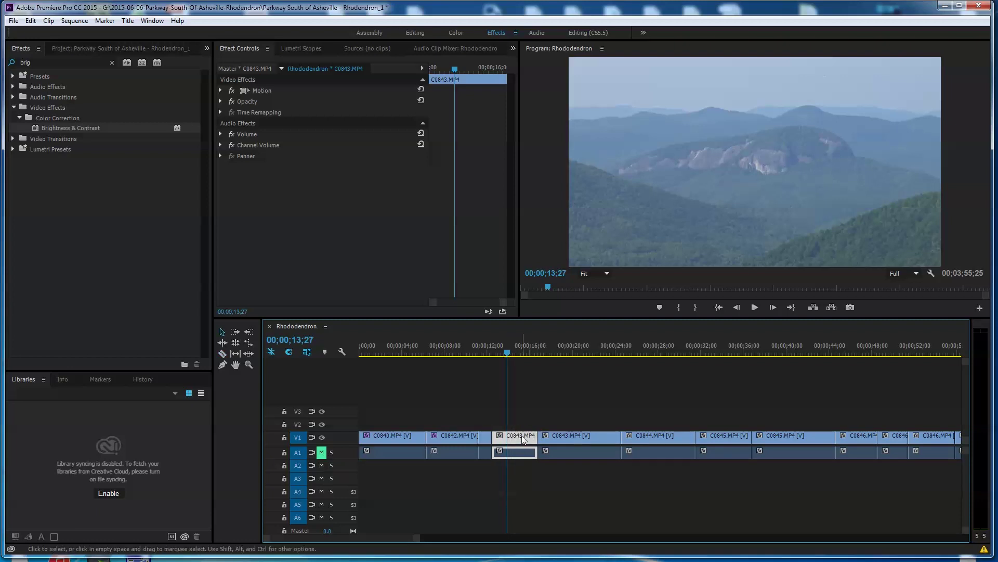
pyautogui.click(479, 353)
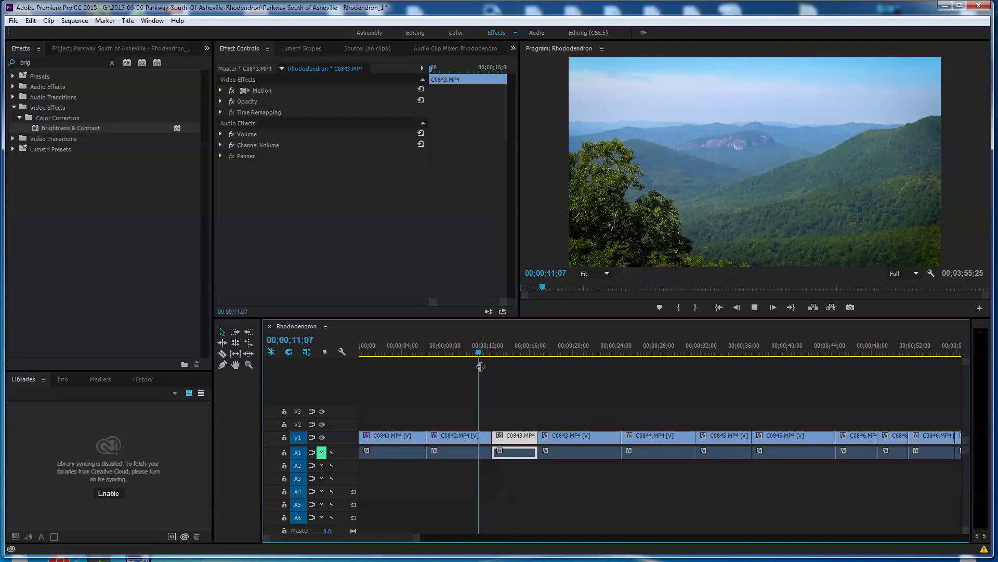
pyautogui.press('space')
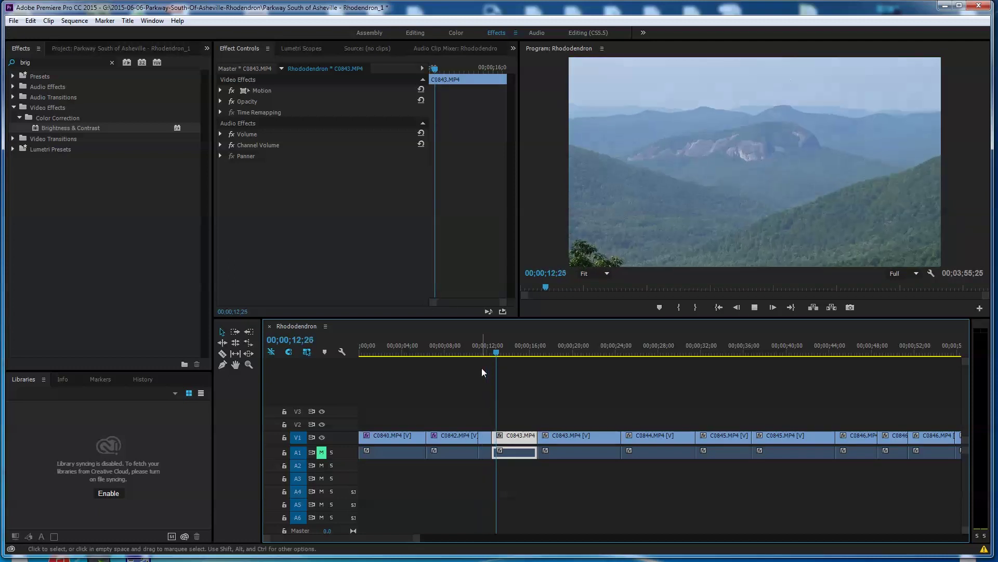
pyautogui.press('space')
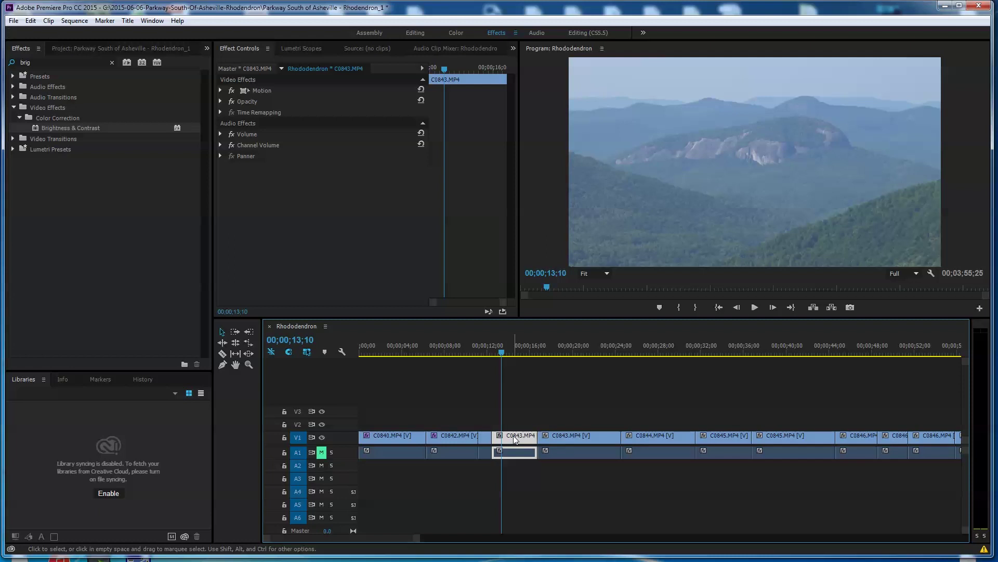
pyautogui.hotkey('ctrl', 'alt', 'v')
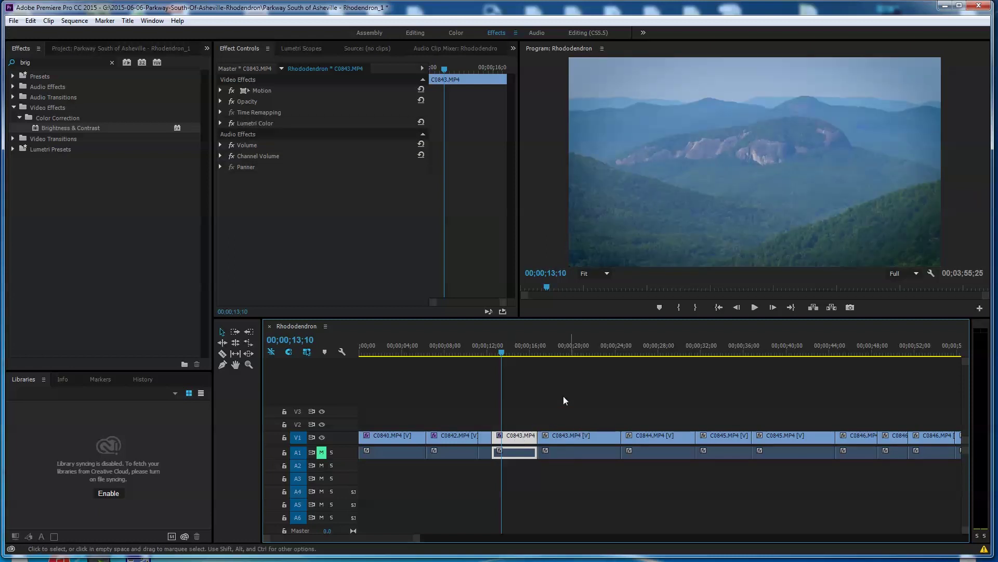
# Raise the Basic Correction Exposure of the mountain clip's second segment to 0.2
pyautogui.moveTo(500, 353)
pyautogui.mouseDown()
pyautogui.moveTo(486, 359)
pyautogui.moveTo(508, 359)
pyautogui.mouseUp()
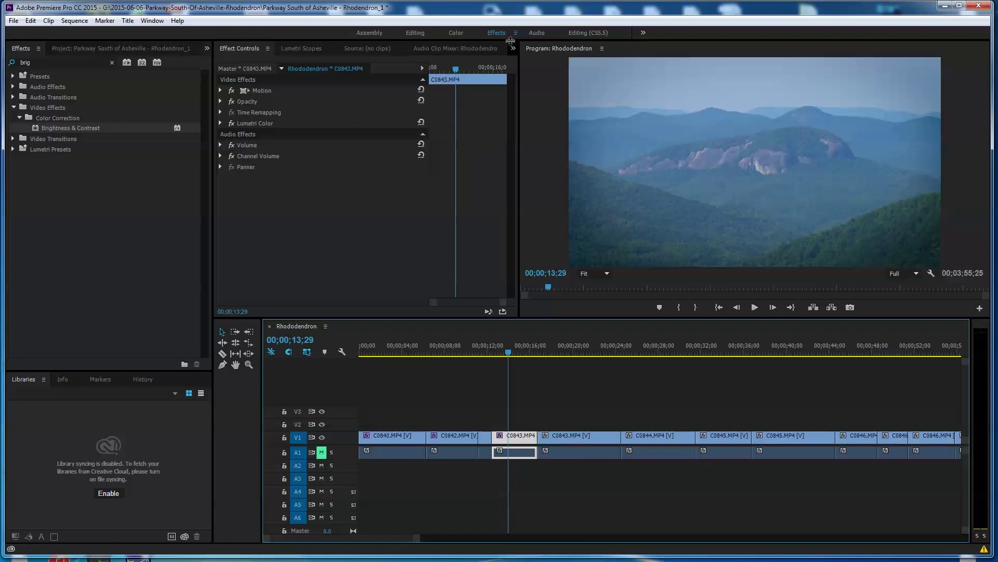
pyautogui.click(456, 33)
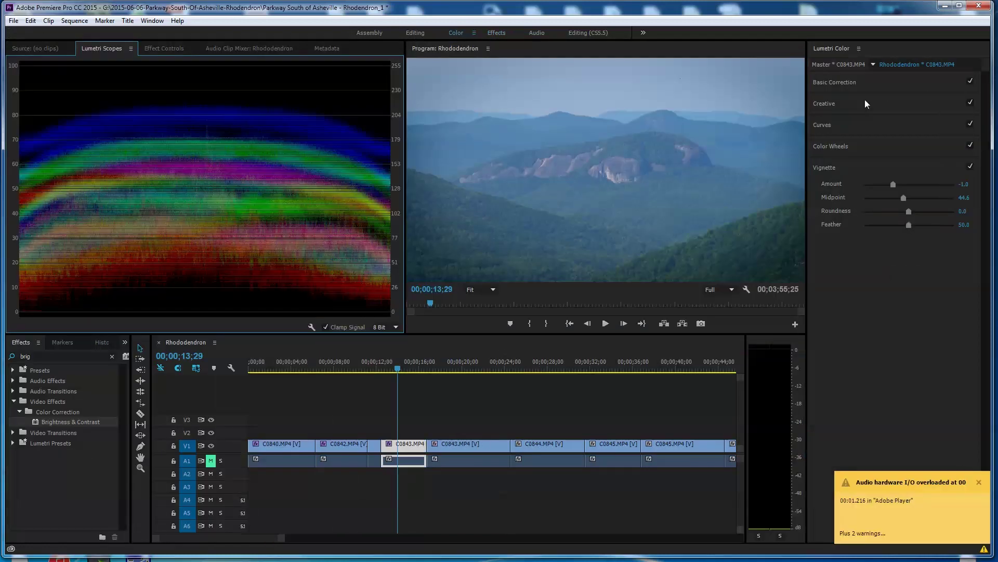
pyautogui.click(850, 83)
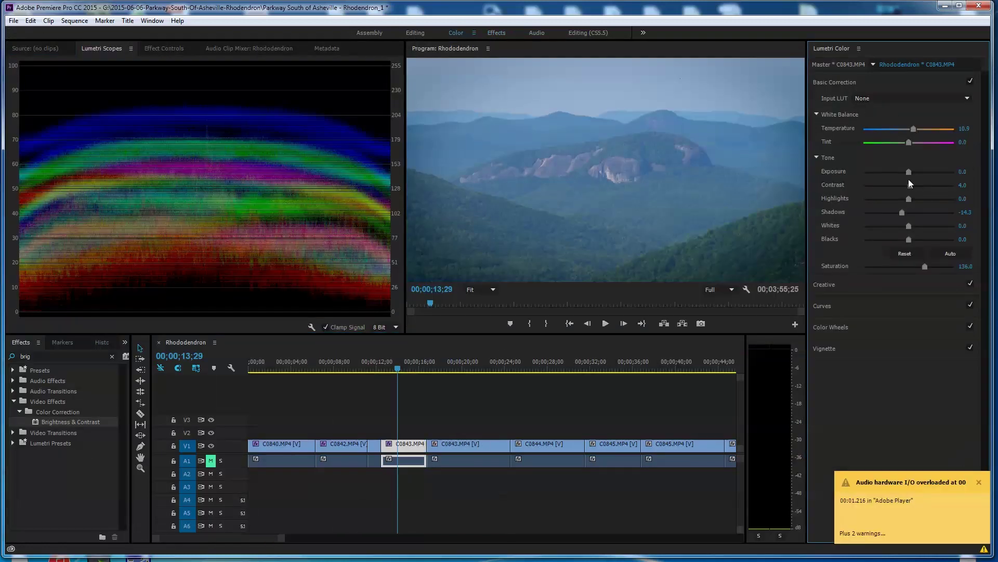
pyautogui.moveTo(910, 170); pyautogui.dragTo(910, 171)
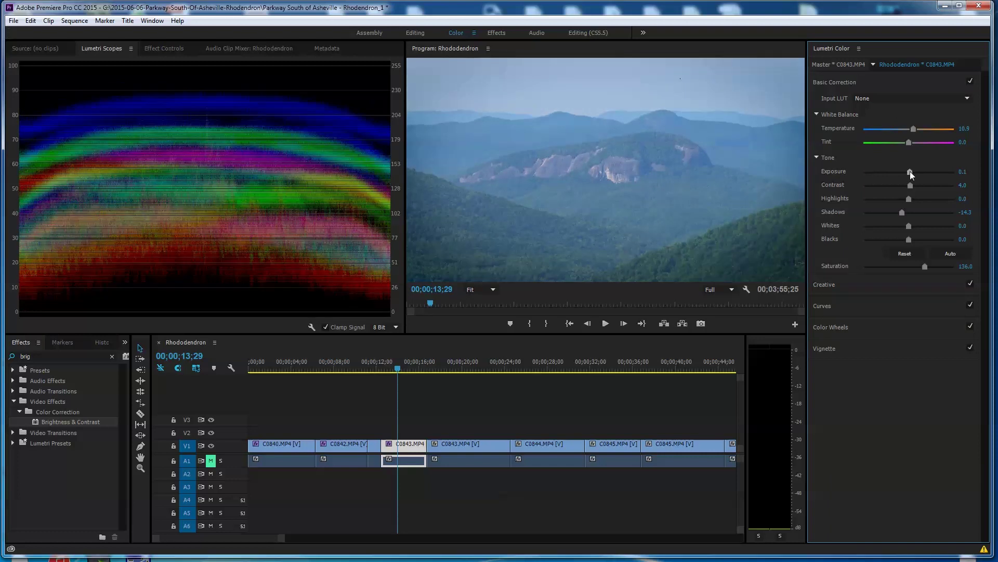
pyautogui.click(910, 171)
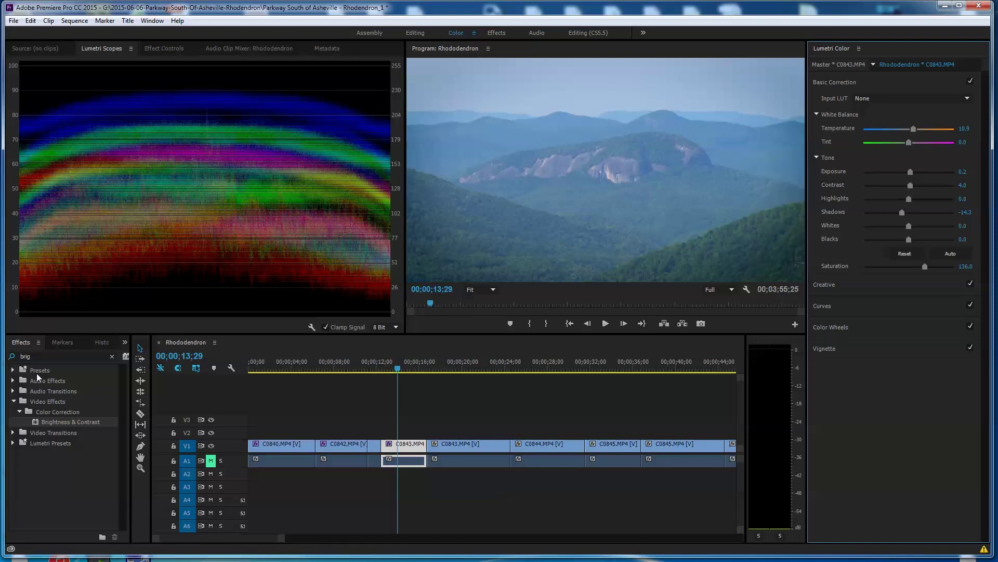
# Apply a Cross Dissolve at the cut between the two mountain segments and play through it into the following clip
pyautogui.click(53, 356)
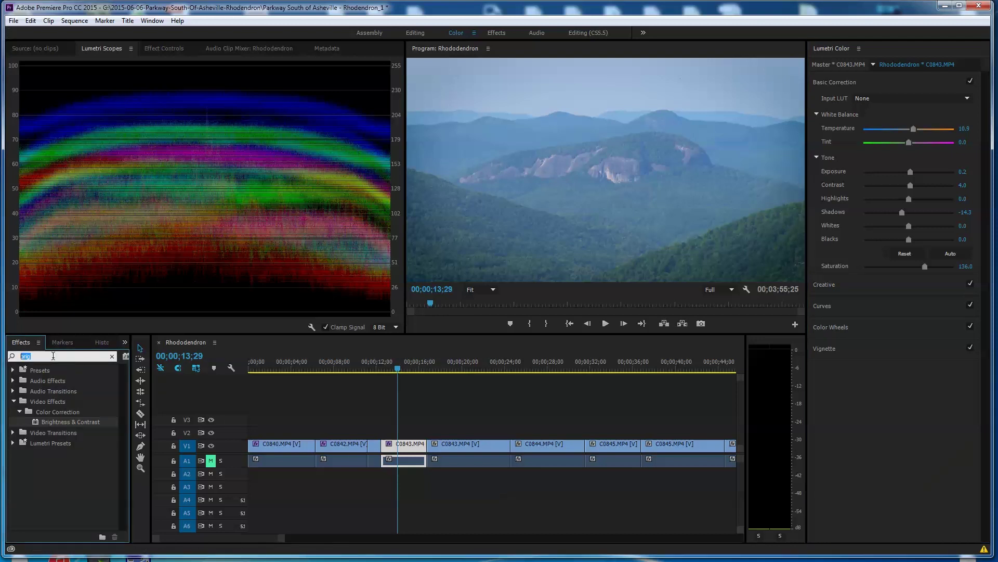
pyautogui.write('cross')
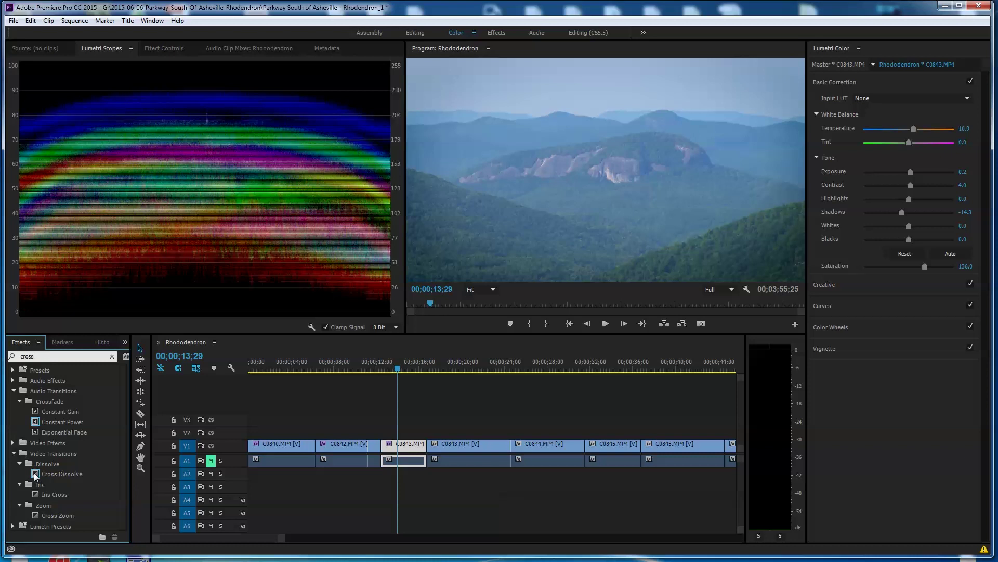
pyautogui.moveTo(36, 475); pyautogui.dragTo(377, 447)
pyautogui.moveTo(398, 371); pyautogui.dragTo(377, 370)
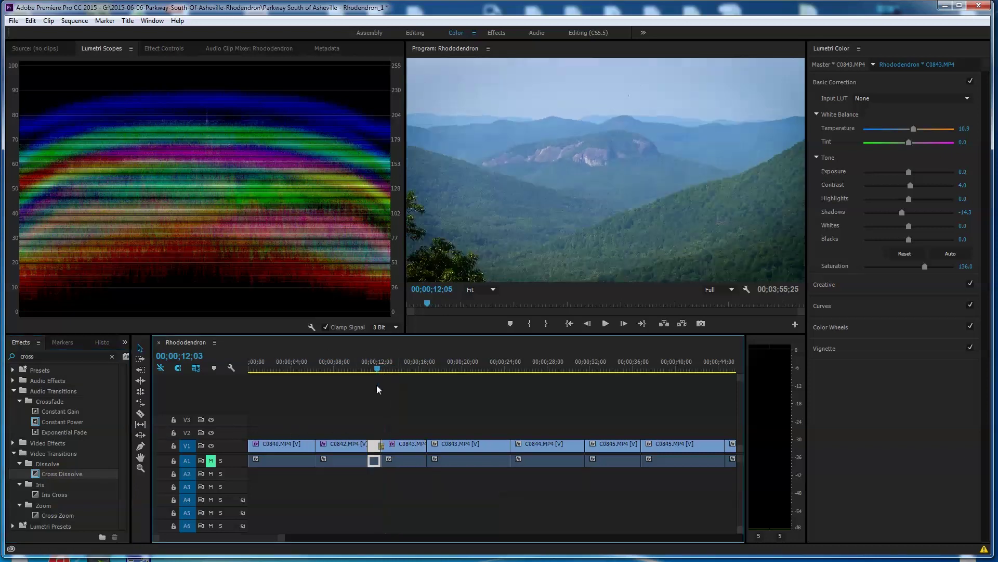
pyautogui.press('space')
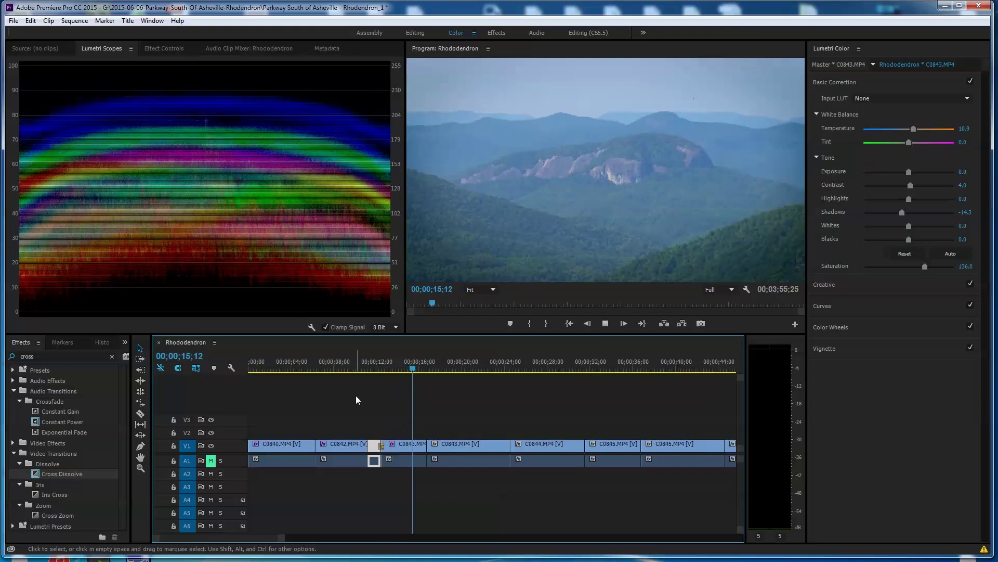
pyautogui.click(416, 457)
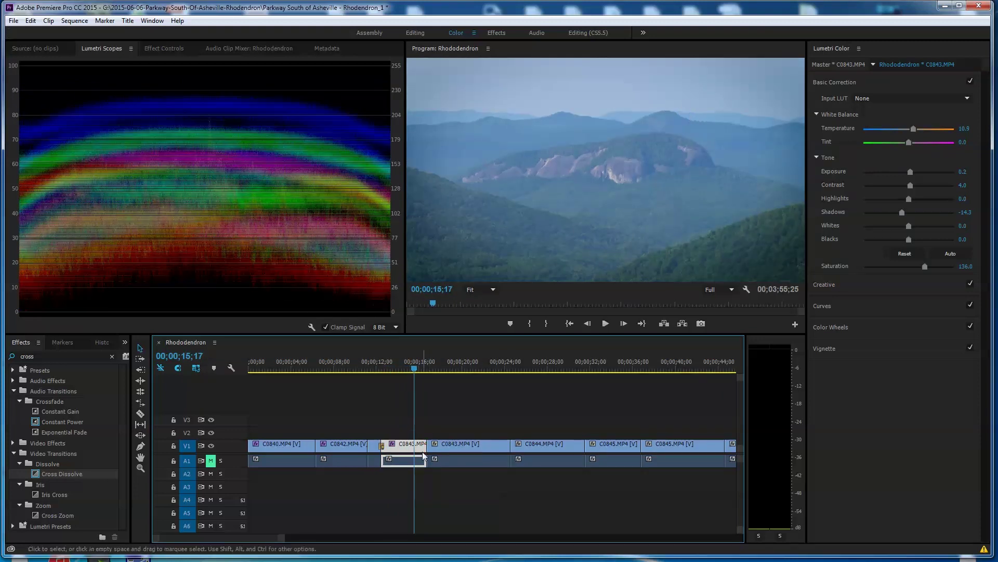
pyautogui.press('space')
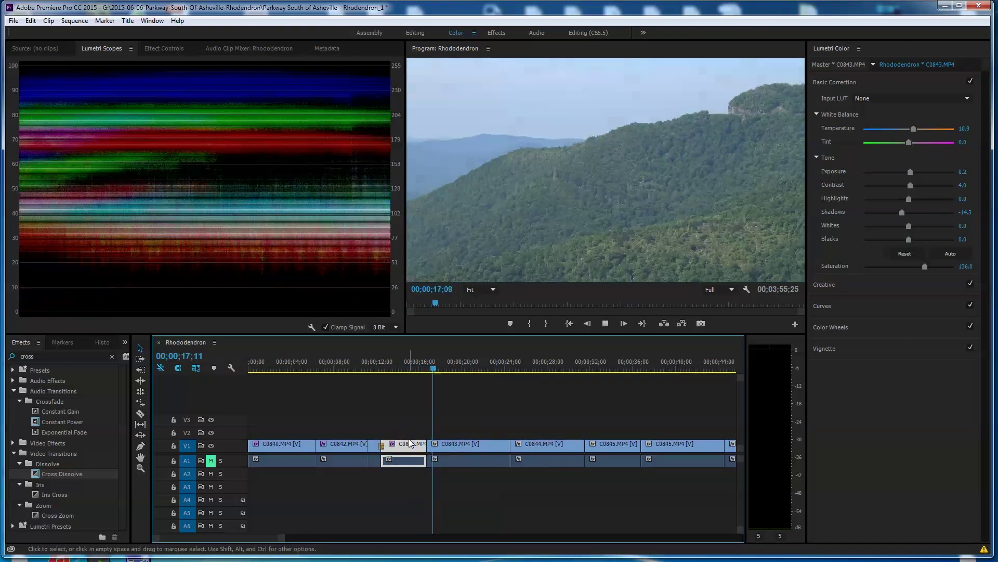
# On the forested ridge clip starting near 00;00;17, set the Creative Saturation to 117.7 and Vibrance to about 20
pyautogui.click(441, 447)
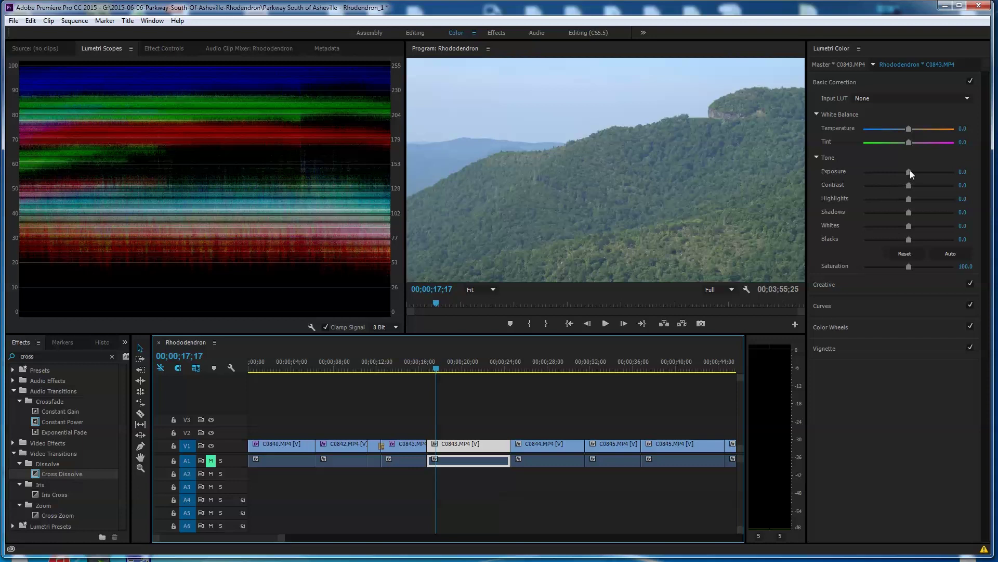
pyautogui.moveTo(910, 170); pyautogui.dragTo(909, 171)
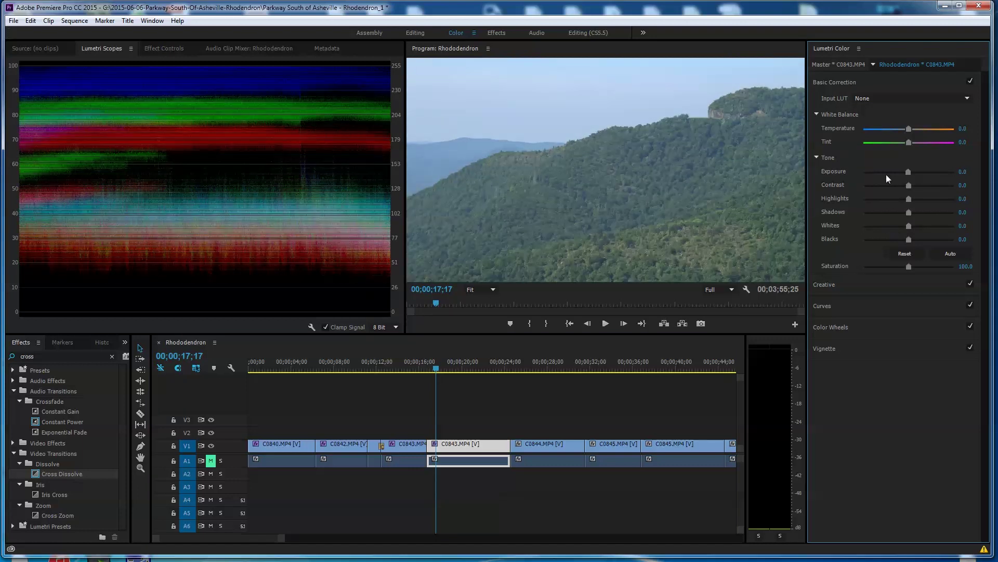
pyautogui.click(827, 285)
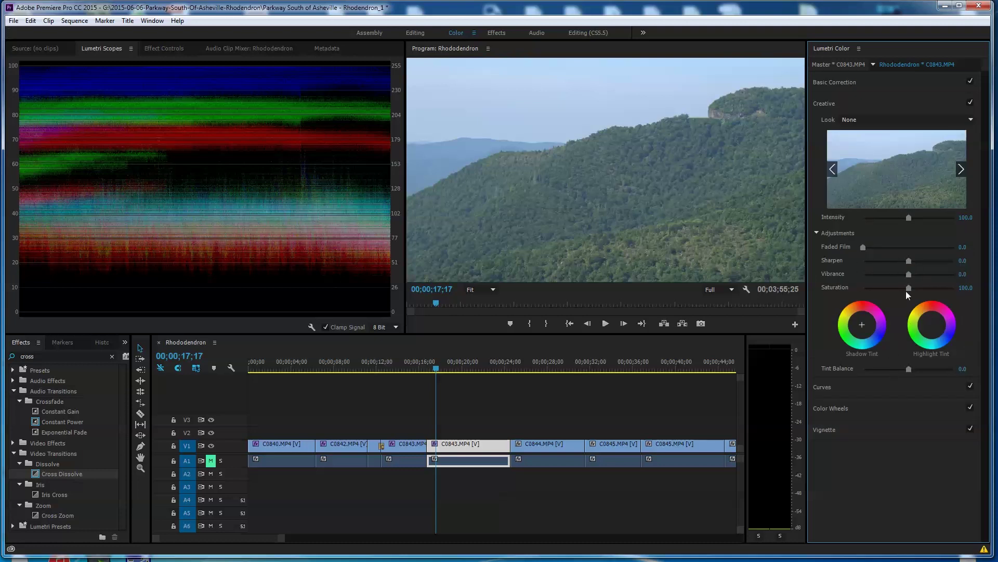
pyautogui.moveTo(911, 287); pyautogui.dragTo(919, 274)
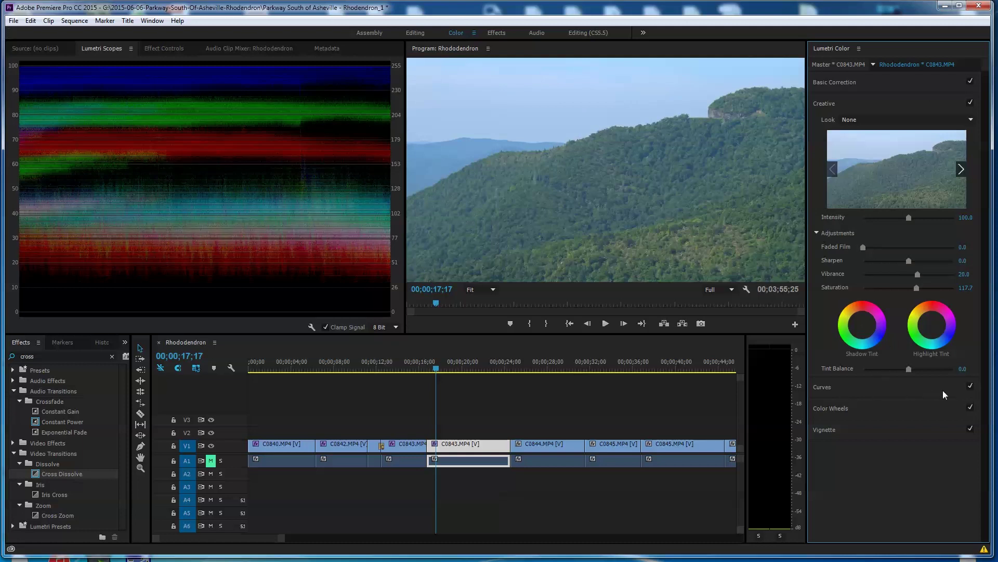
# Shape the ridge clip's RGB curve into a gentle S by raising the upper tones and lowering the lower midtones
pyautogui.click(912, 389)
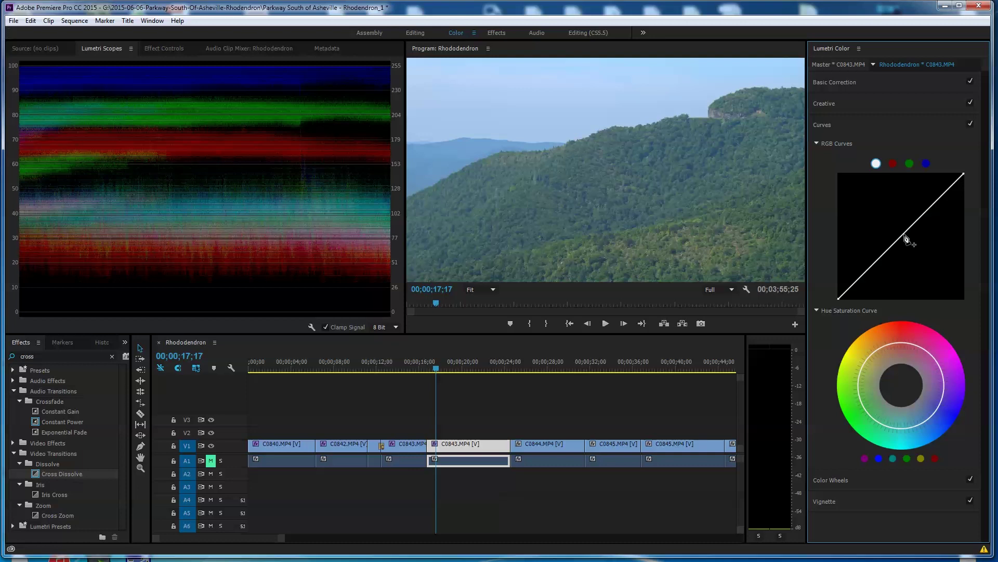
pyautogui.moveTo(906, 239); pyautogui.dragTo(920, 211)
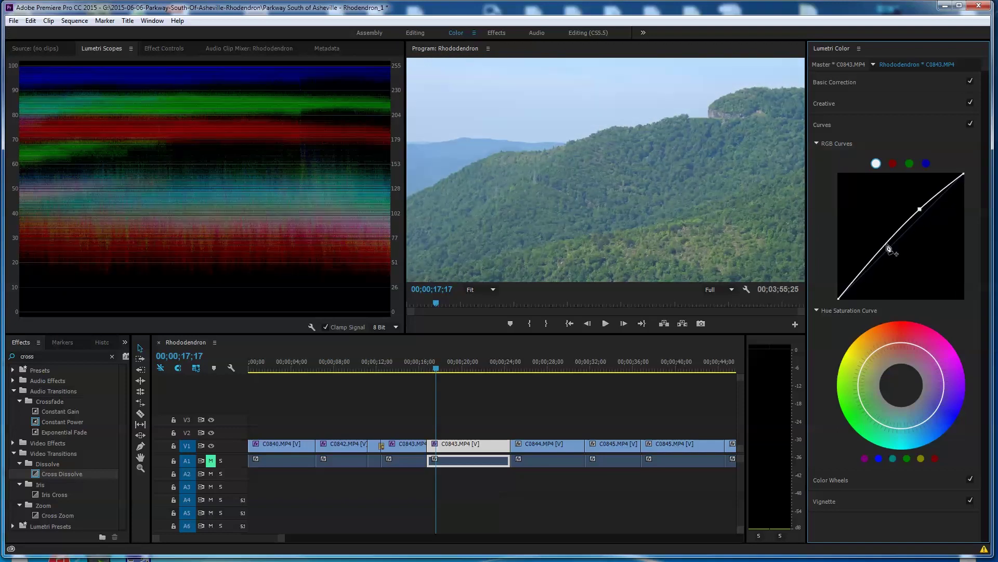
pyautogui.moveTo(888, 246); pyautogui.dragTo(891, 249)
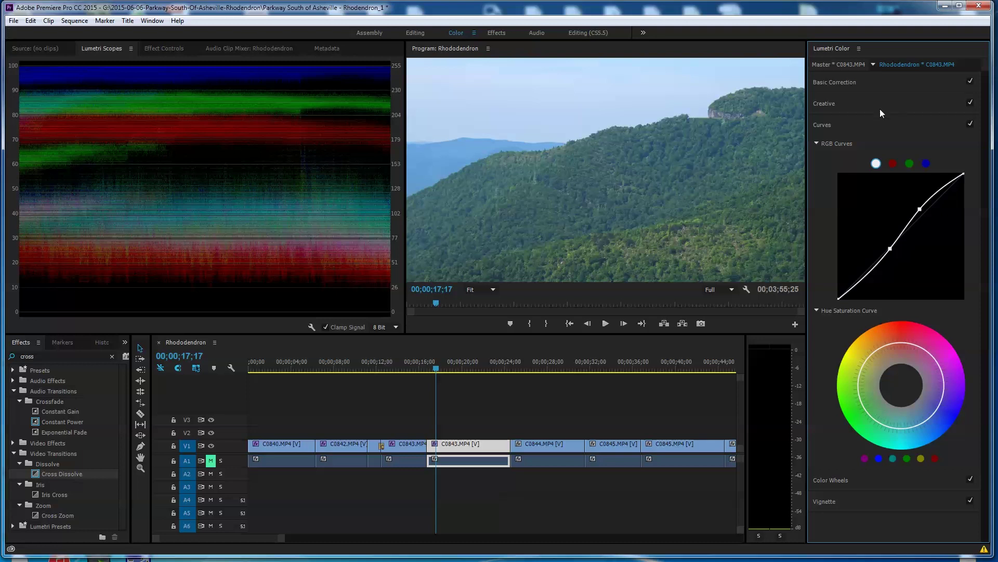
# Reduce the forested ridge clip's Creative Vibrance to 14.3 and Saturation to about 109
pyautogui.click(834, 101)
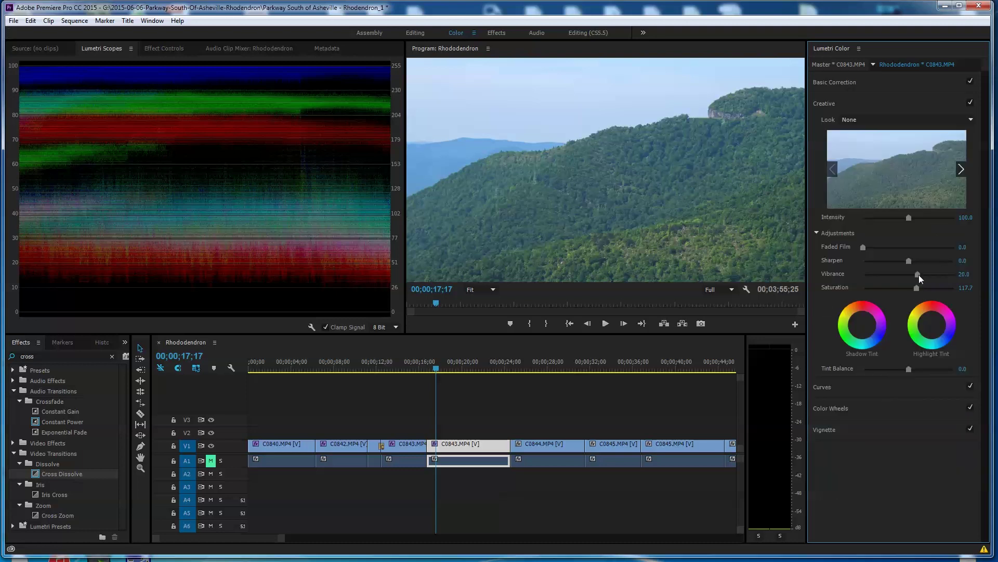
pyautogui.moveTo(919, 275); pyautogui.dragTo(913, 289)
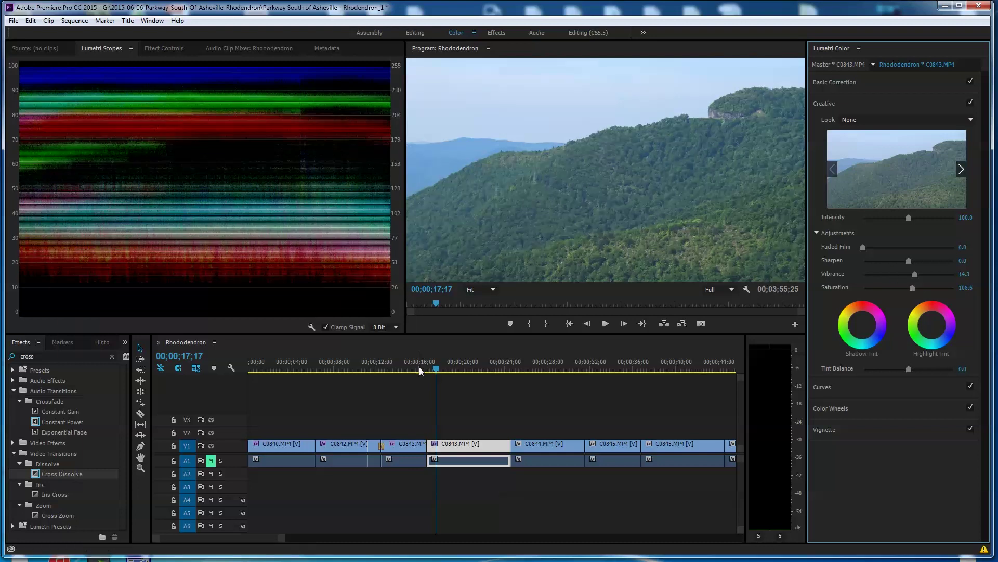
# Copy the Lumetri Color effect from the mountain segment at 00;00;11;16, using the Effects workspace
pyautogui.moveTo(436, 369); pyautogui.dragTo(526, 383)
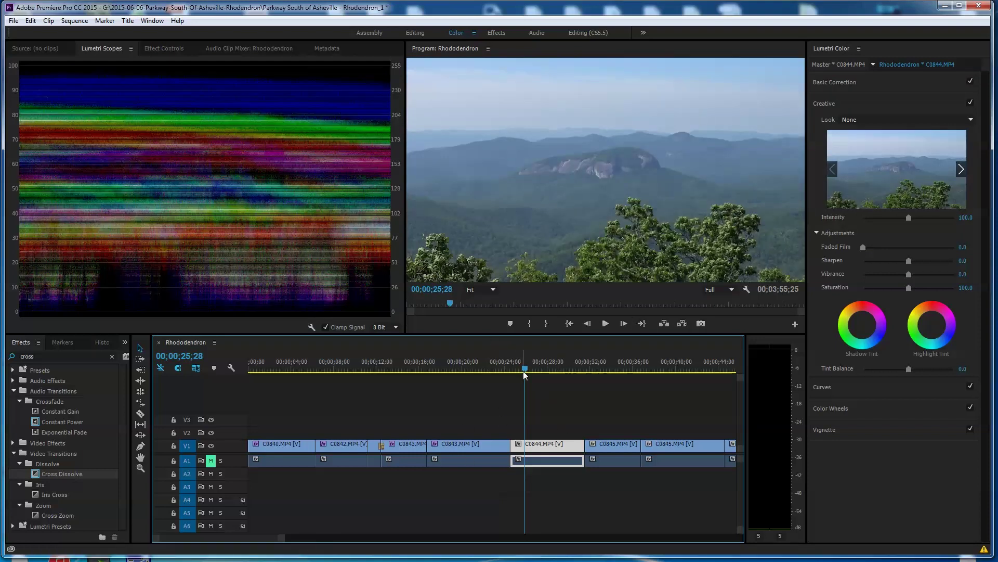
pyautogui.press('Up')
pyautogui.press('Up')
pyautogui.press('Up')
pyautogui.press('Up')
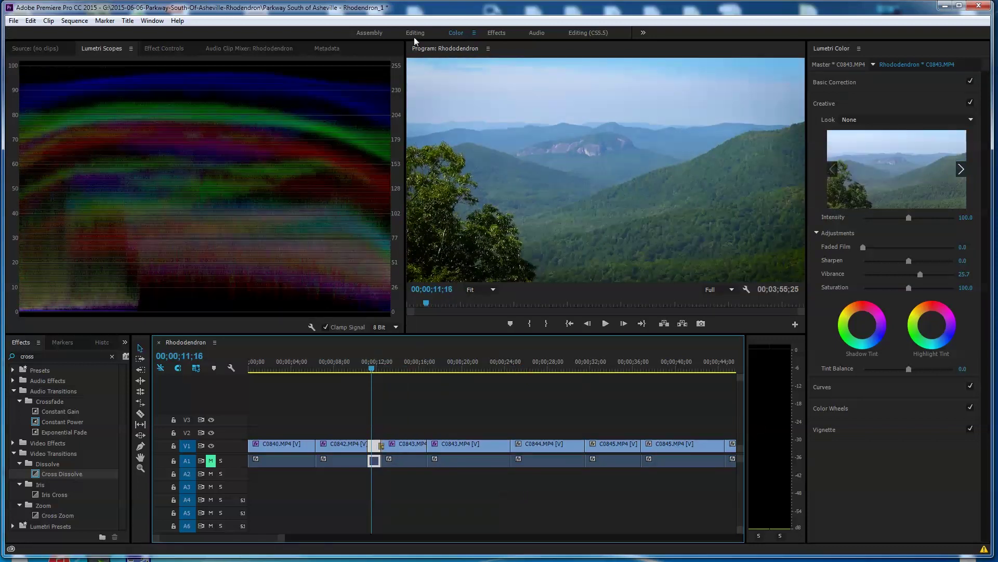
pyautogui.click(497, 33)
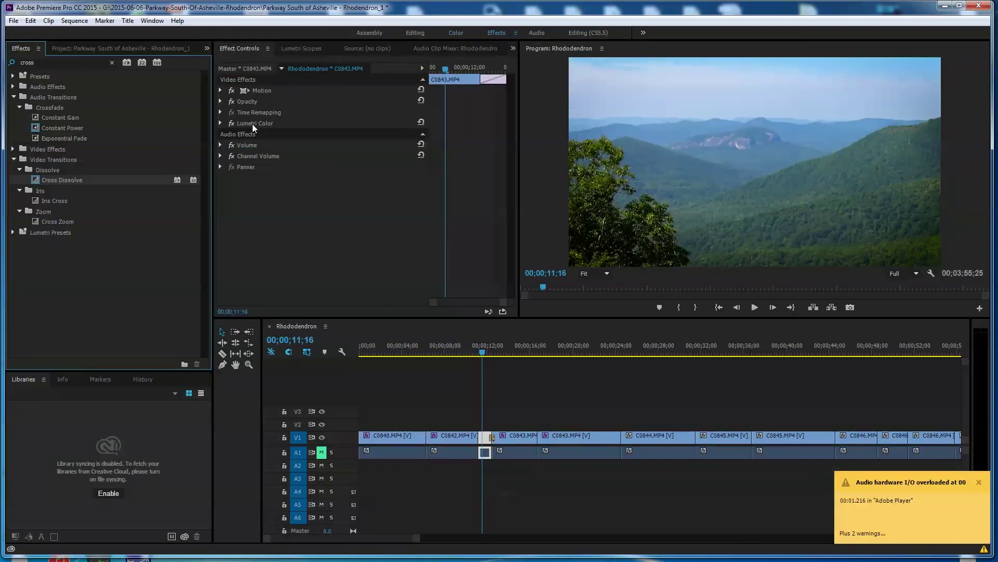
pyautogui.click(252, 125)
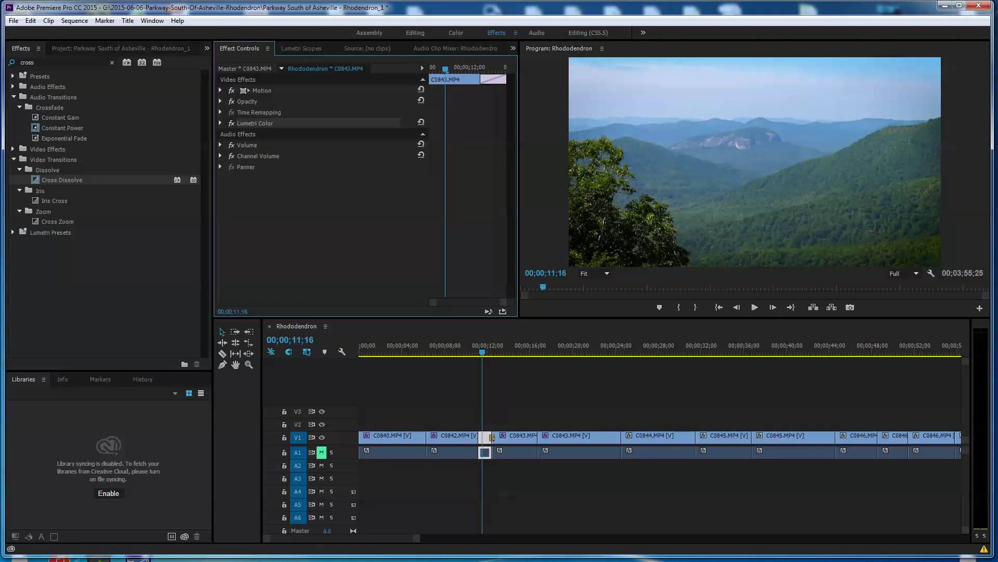
# Paste the copied Lumetri Color effect onto the C0844.MP4 mountain clip starting near 00;00;25
pyautogui.moveTo(483, 354); pyautogui.dragTo(631, 374)
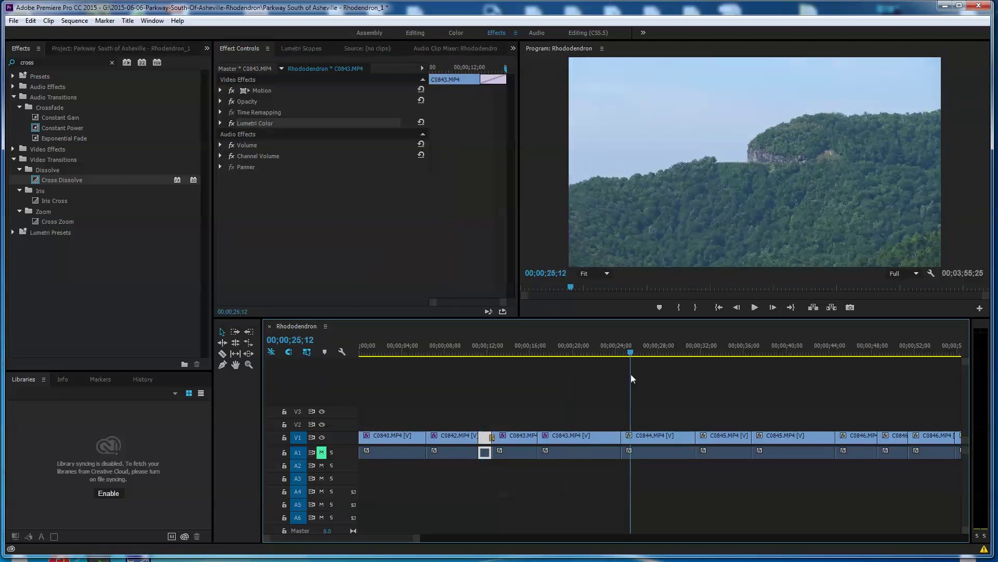
pyautogui.click(654, 439)
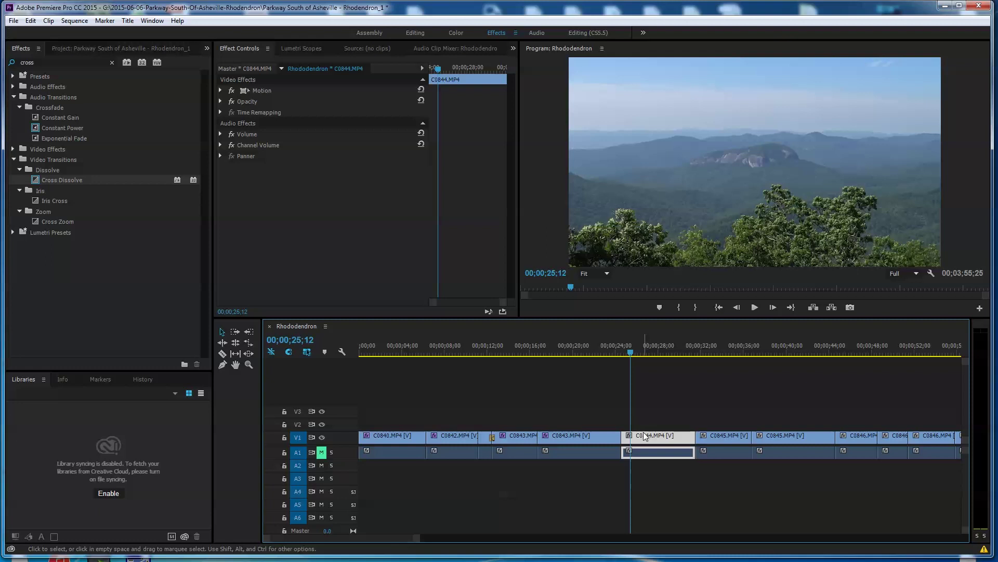
pyautogui.hotkey('ctrl', 'alt', 'v')
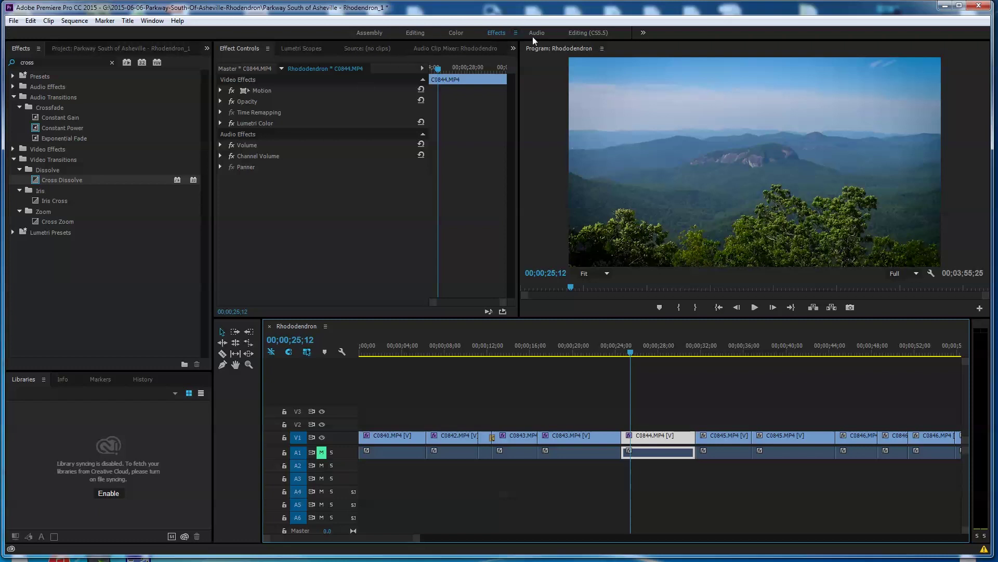
# In the Color workspace, set the C0844 clip's Basic Correction Exposure to 0.3, Contrast to 9.7, Shadows to -15.4 and Blacks to about -8.6
pyautogui.click(456, 33)
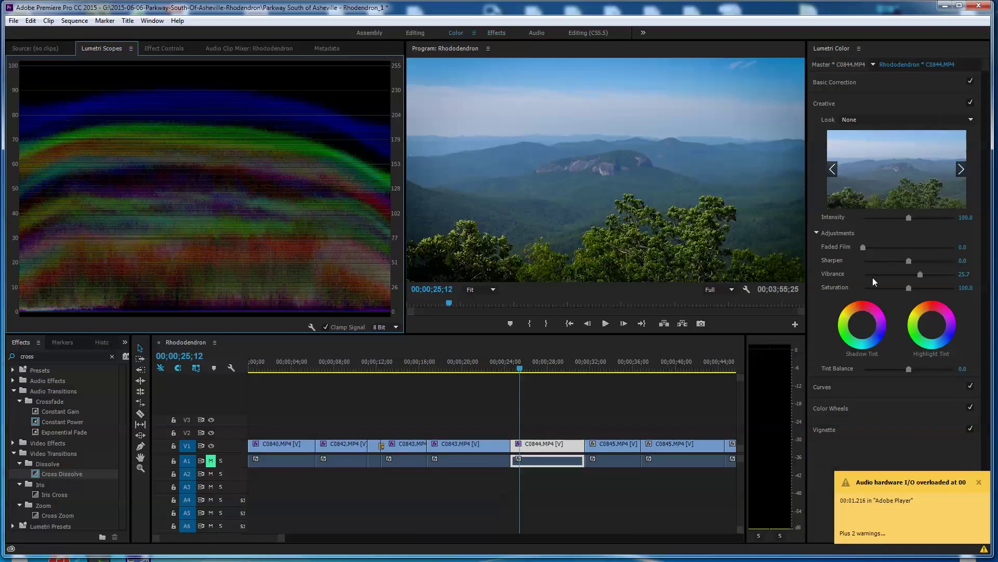
pyautogui.click(835, 82)
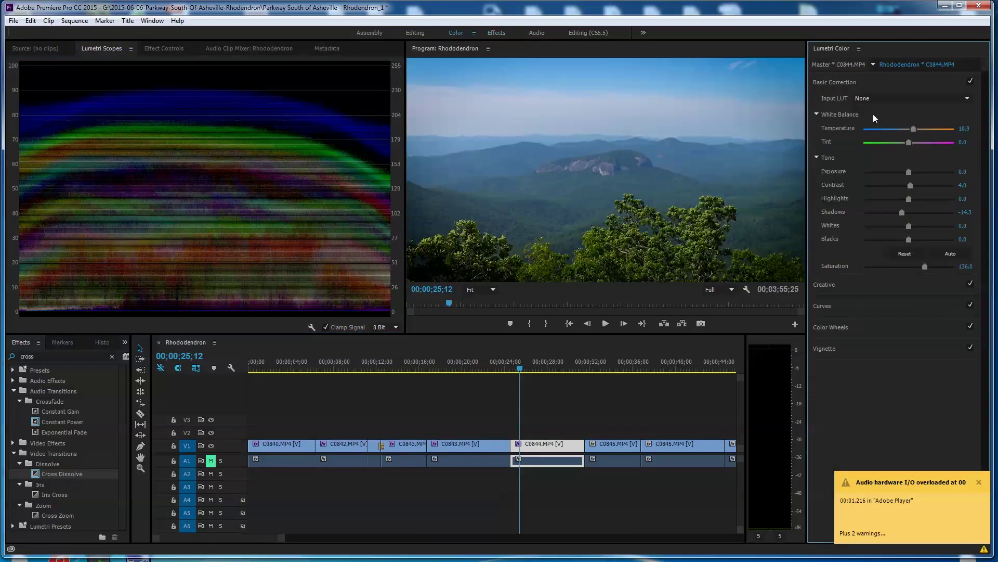
pyautogui.click(910, 172)
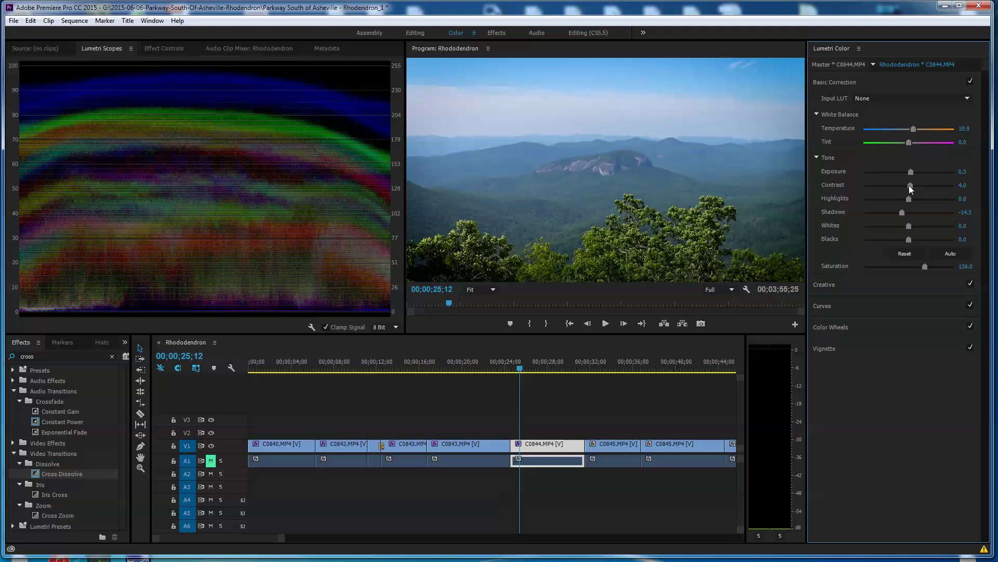
pyautogui.moveTo(910, 186); pyautogui.dragTo(913, 186)
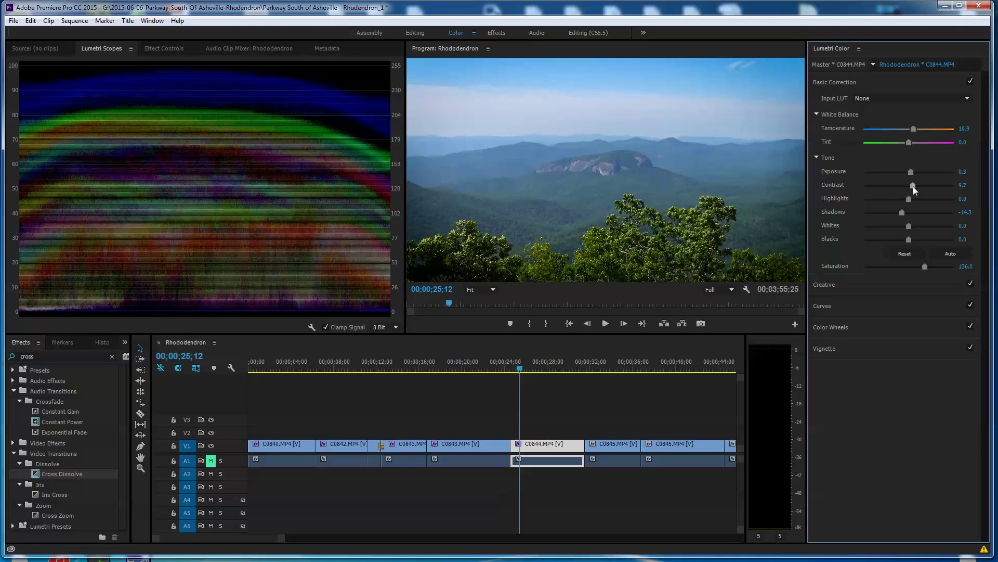
pyautogui.click(906, 213)
pyautogui.moveTo(906, 212); pyautogui.dragTo(903, 239)
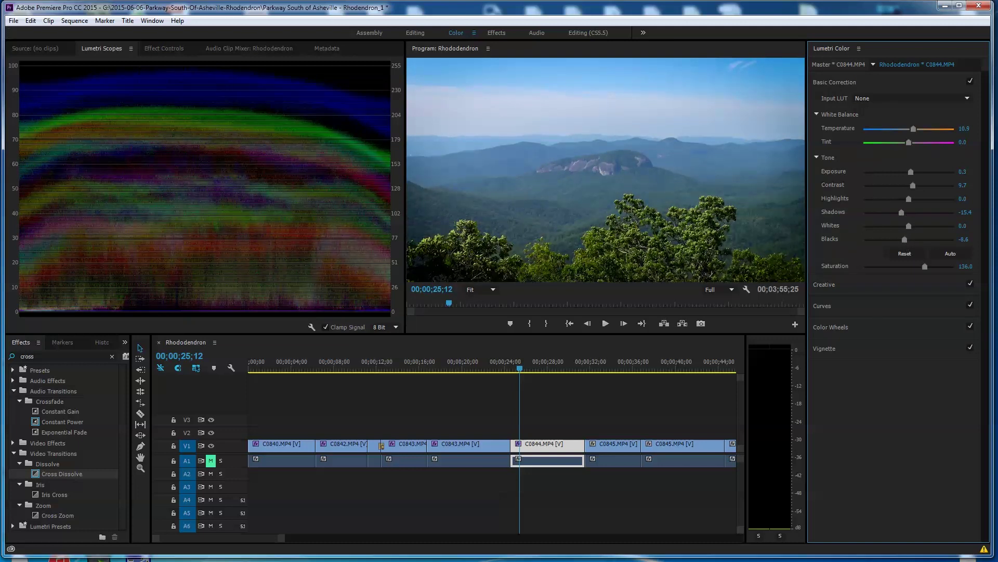
# Save the project and set the rock-face flower clip at 00;00;33;15 to Exposure -0.9, Shadows about 59 and Blacks 31.4
pyautogui.moveTo(282, 541); pyautogui.dragTo(341, 541)
pyautogui.moveTo(383, 369); pyautogui.dragTo(426, 370)
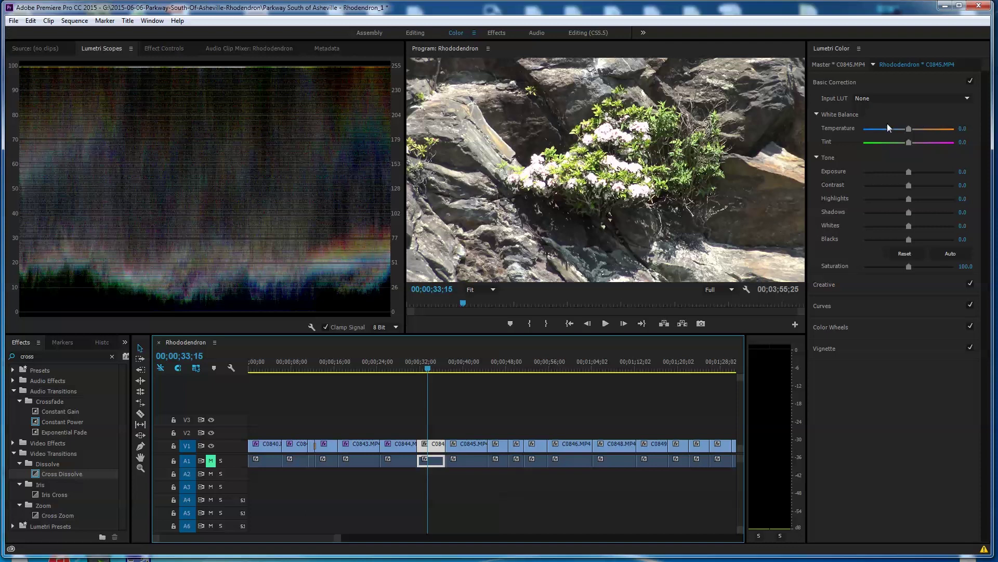
pyautogui.hotkey('ctrl', 's')
pyautogui.moveTo(909, 173); pyautogui.dragTo(900, 176)
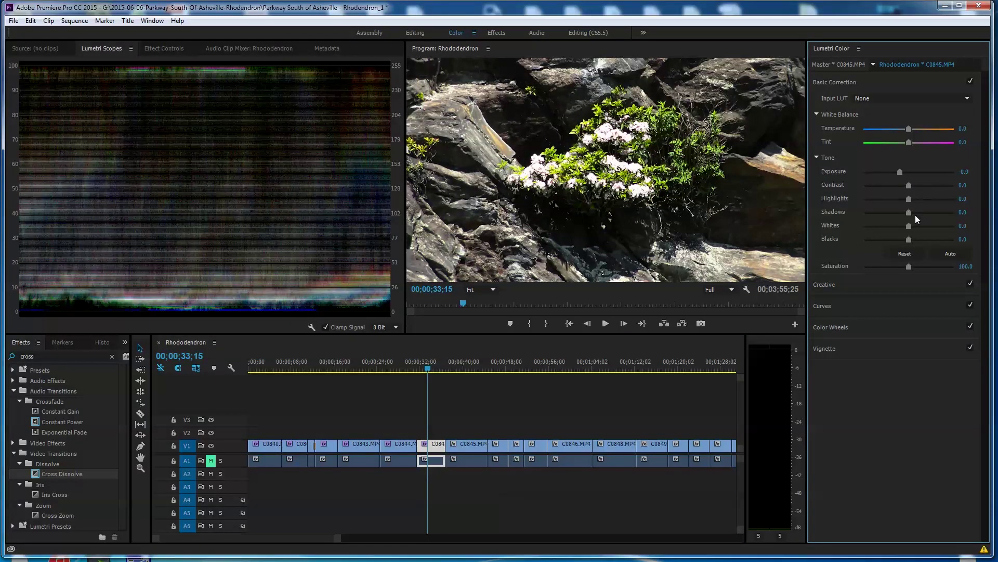
pyautogui.moveTo(913, 213); pyautogui.dragTo(935, 209)
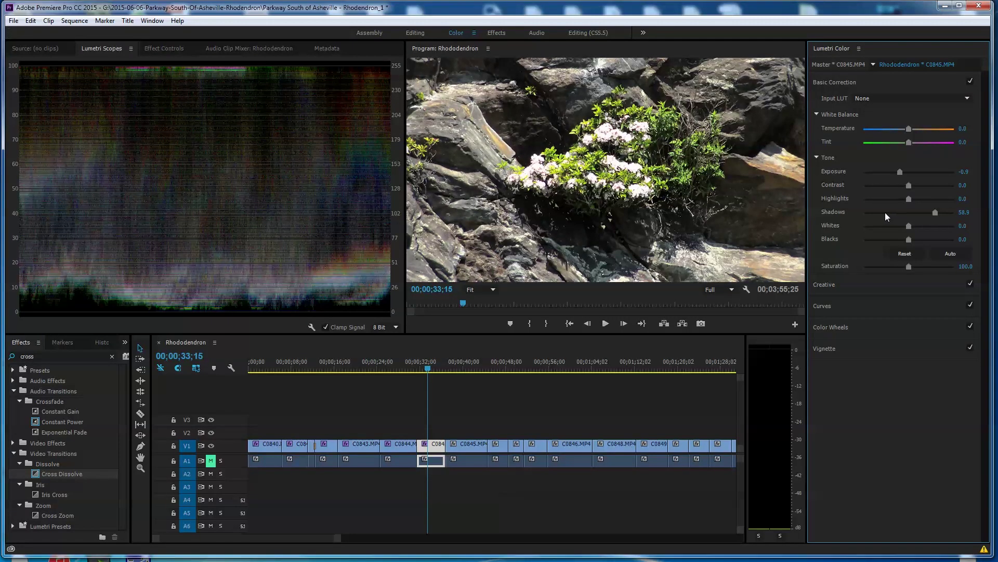
pyautogui.moveTo(908, 240); pyautogui.dragTo(922, 239)
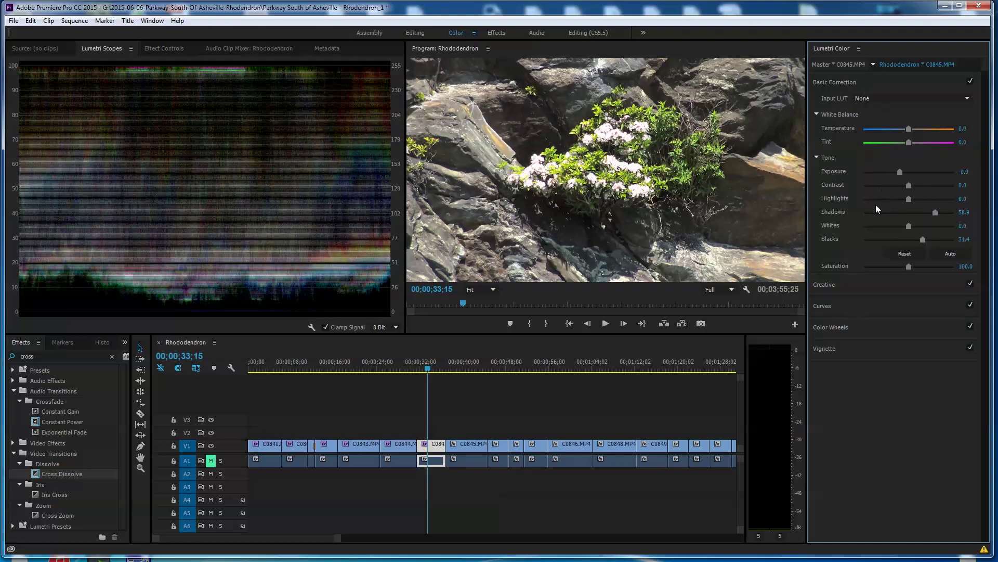
# Shift the flower clip's Highlights color wheel slightly toward red, and bend its RGB curve with lowered upper midtones and raised lower tones
pyautogui.click(857, 327)
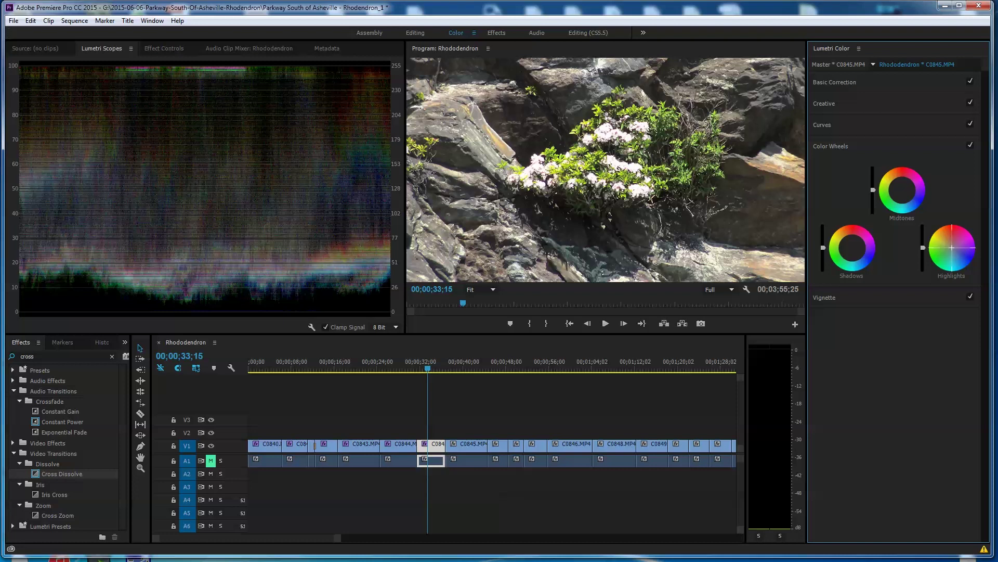
pyautogui.moveTo(952, 247); pyautogui.dragTo(954, 241)
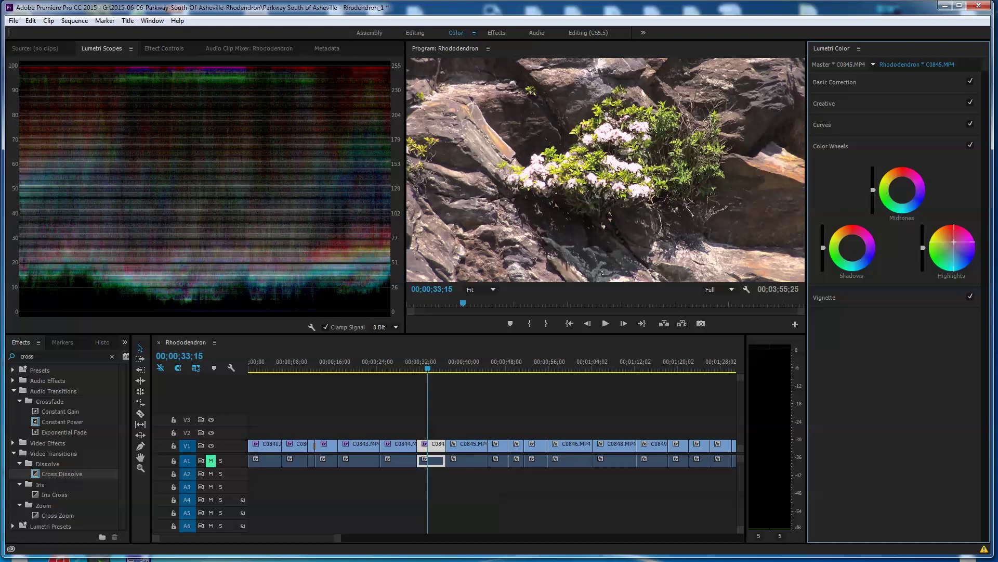
pyautogui.click(822, 127)
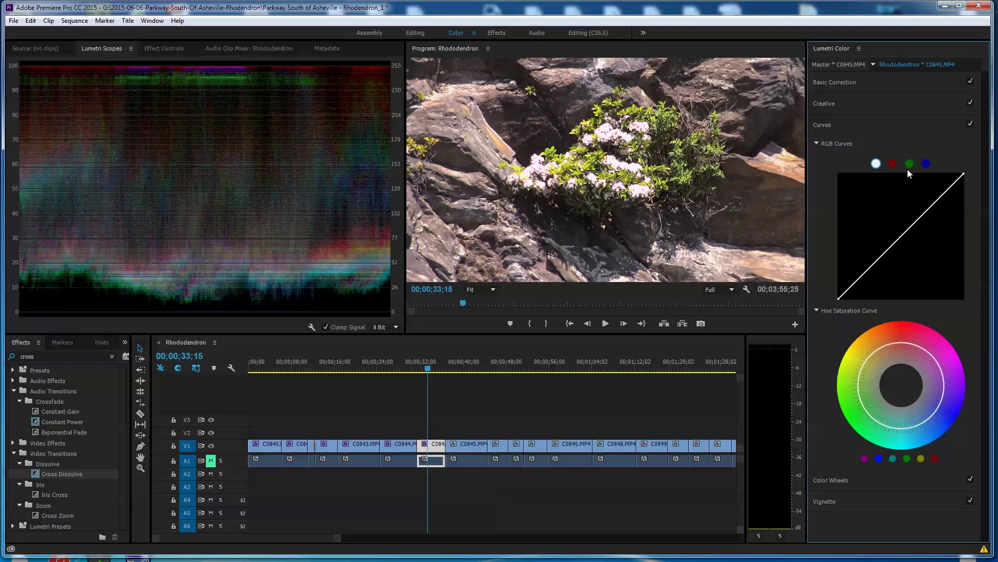
pyautogui.moveTo(910, 227); pyautogui.dragTo(922, 226)
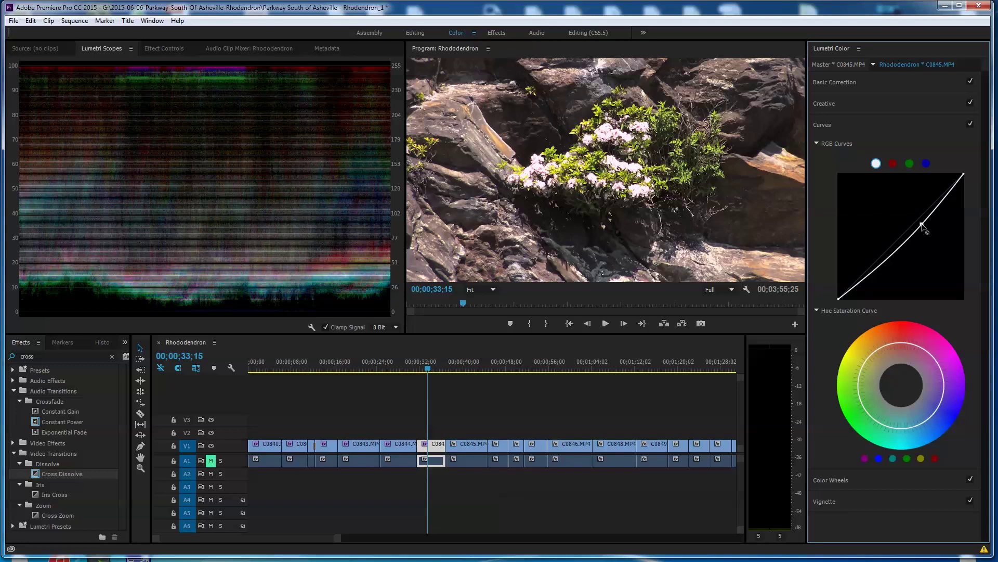
pyautogui.moveTo(891, 261); pyautogui.dragTo(885, 254)
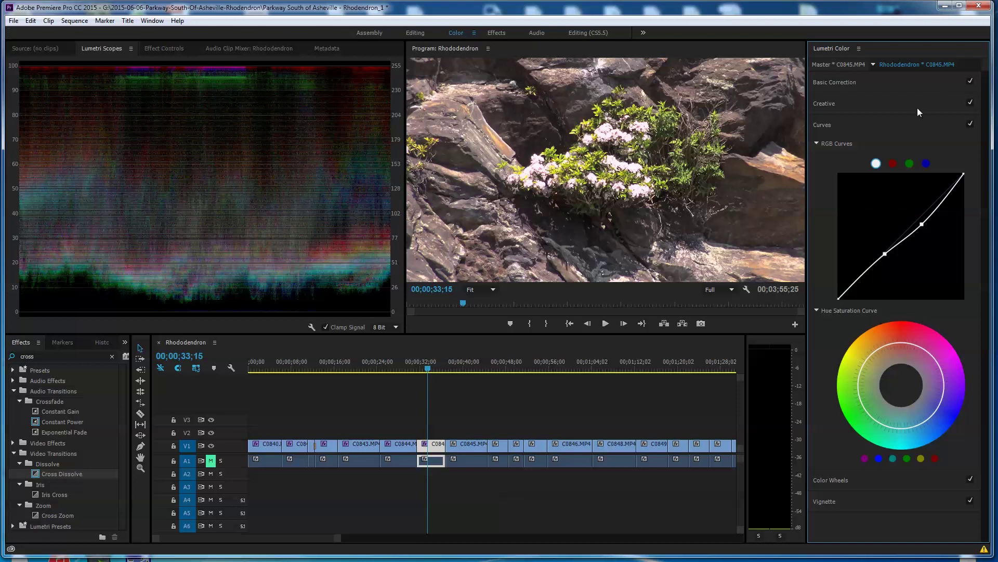
# Raise the flower clip's Creative Saturation to about 130 and nudge its Highlight Tint slightly toward red
pyautogui.click(830, 105)
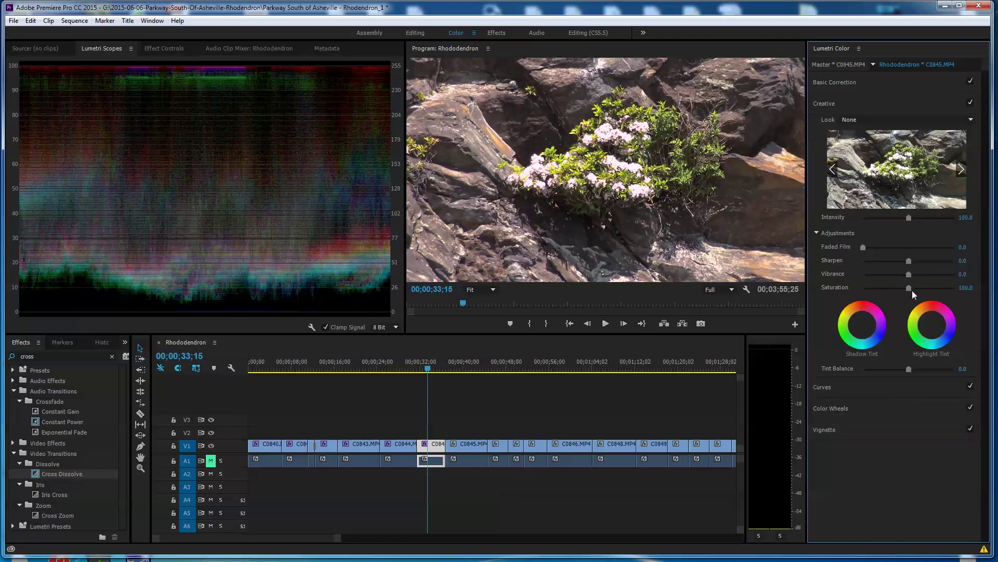
pyautogui.moveTo(910, 289); pyautogui.dragTo(922, 289)
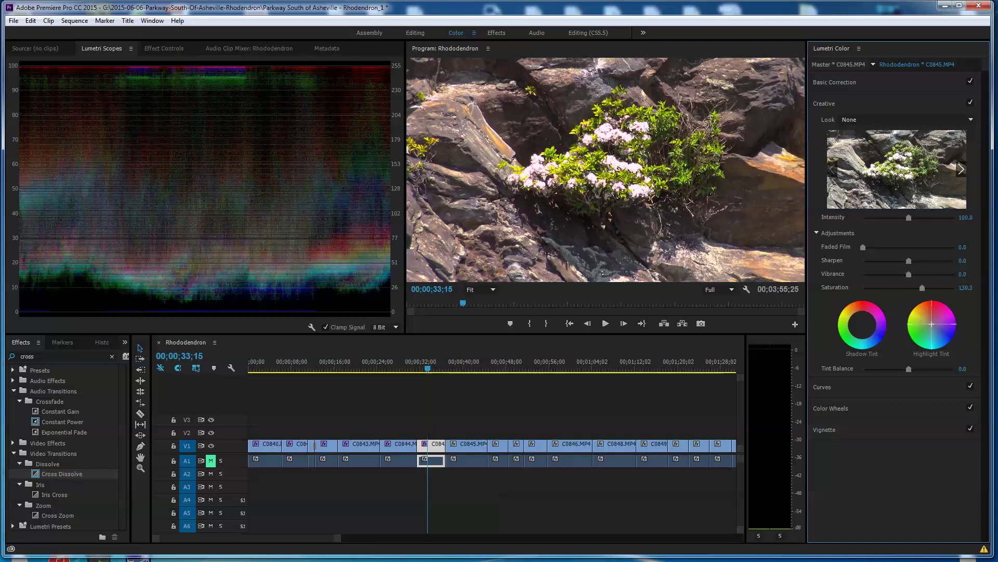
pyautogui.moveTo(932, 324); pyautogui.dragTo(933, 323)
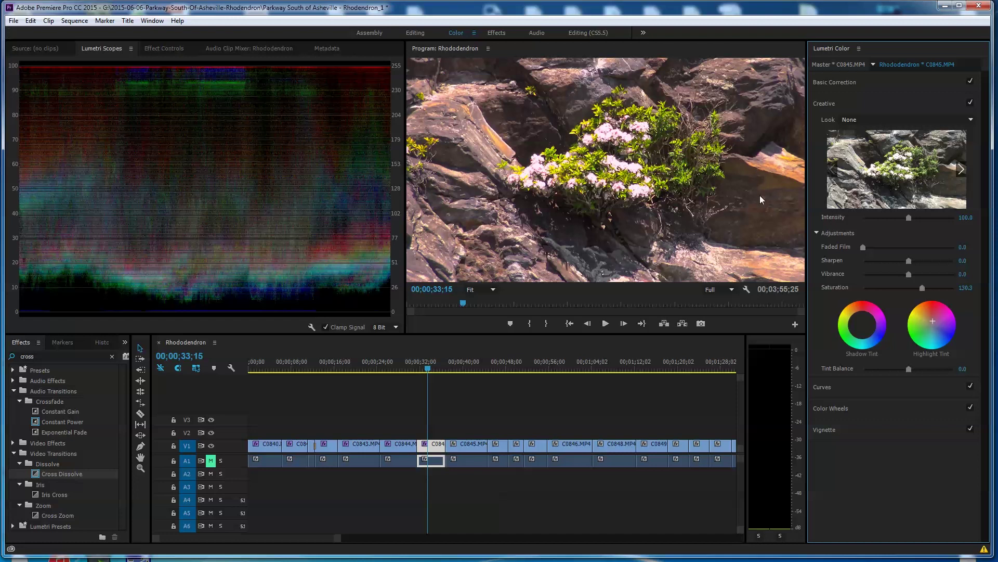
# Add a dark vignette to the flower clip with Amount about -2.0, Midpoint 26.3 and Roundness 31.4, and check it at 00;00;34;00
pyautogui.click(844, 435)
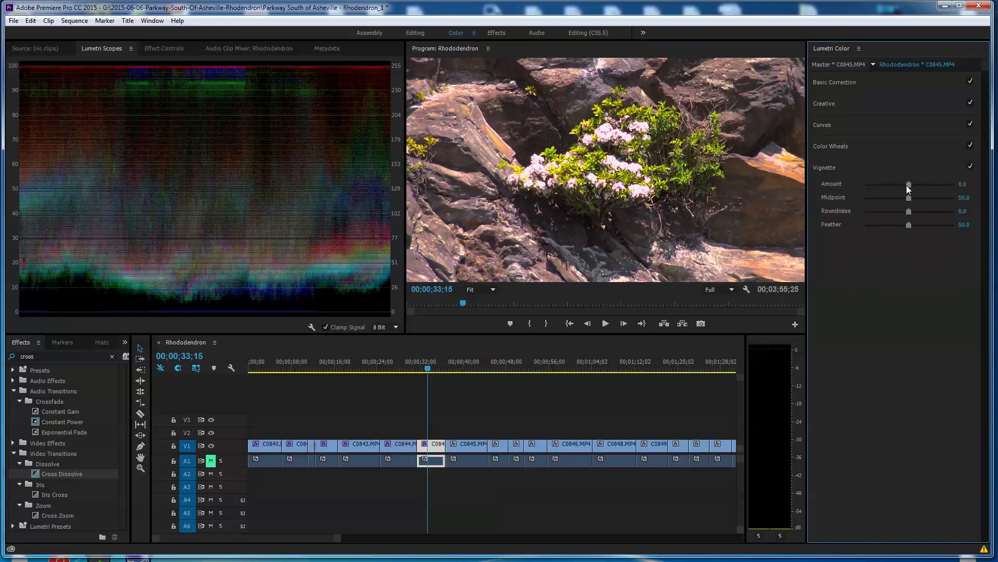
pyautogui.moveTo(908, 184); pyautogui.dragTo(923, 211)
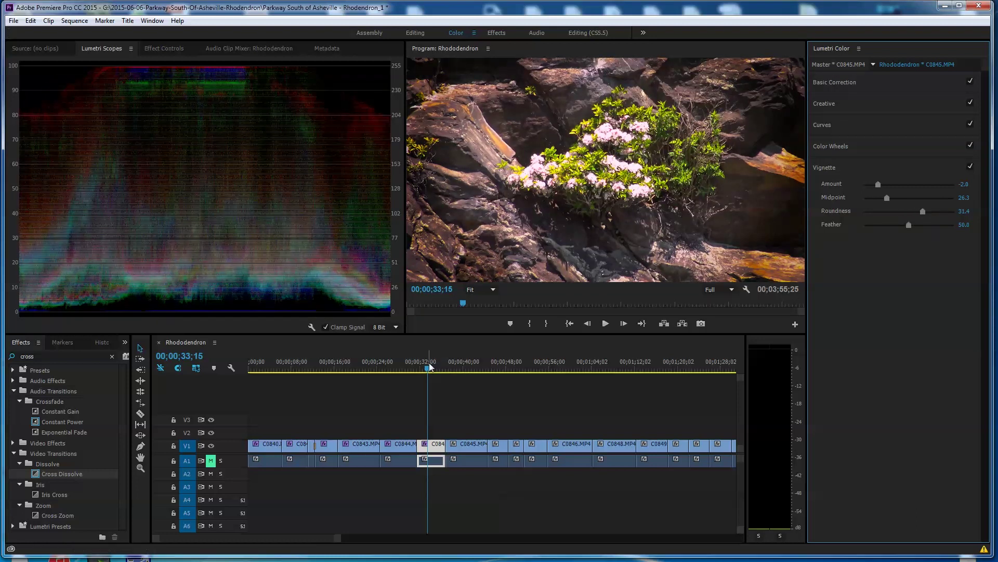
pyautogui.moveTo(429, 367)
pyautogui.mouseDown()
pyautogui.moveTo(462, 372)
pyautogui.moveTo(430, 382)
pyautogui.mouseUp()
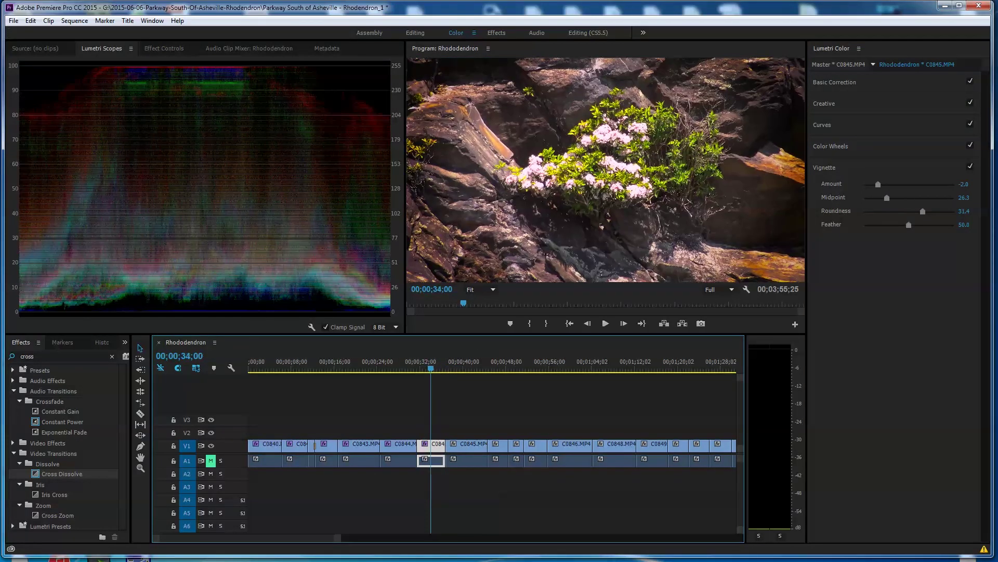
# Lower the flower clip's Basic Correction Saturation moderately and review its Creative adjustments
pyautogui.click(840, 82)
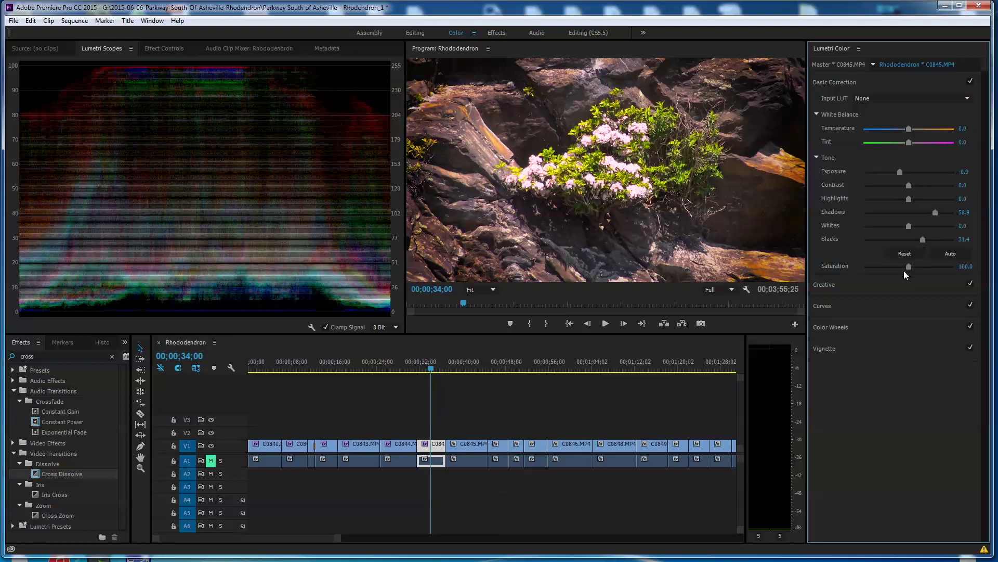
pyautogui.moveTo(909, 266); pyautogui.dragTo(899, 269)
pyautogui.click(835, 291)
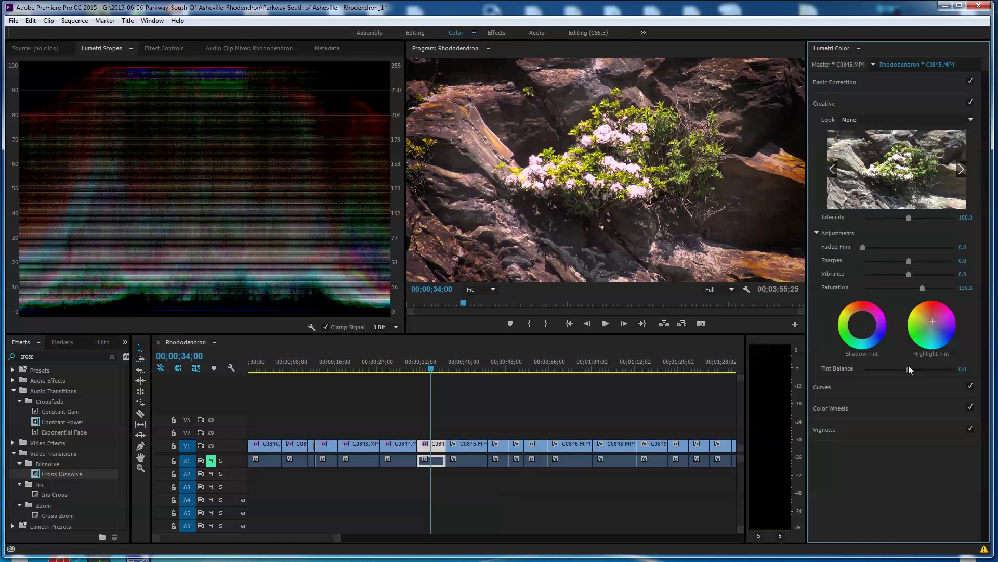
# Reshape the flower clip's master RGB curve by raising the upper midtones above the diagonal and slightly lowering the lower point
pyautogui.click(844, 388)
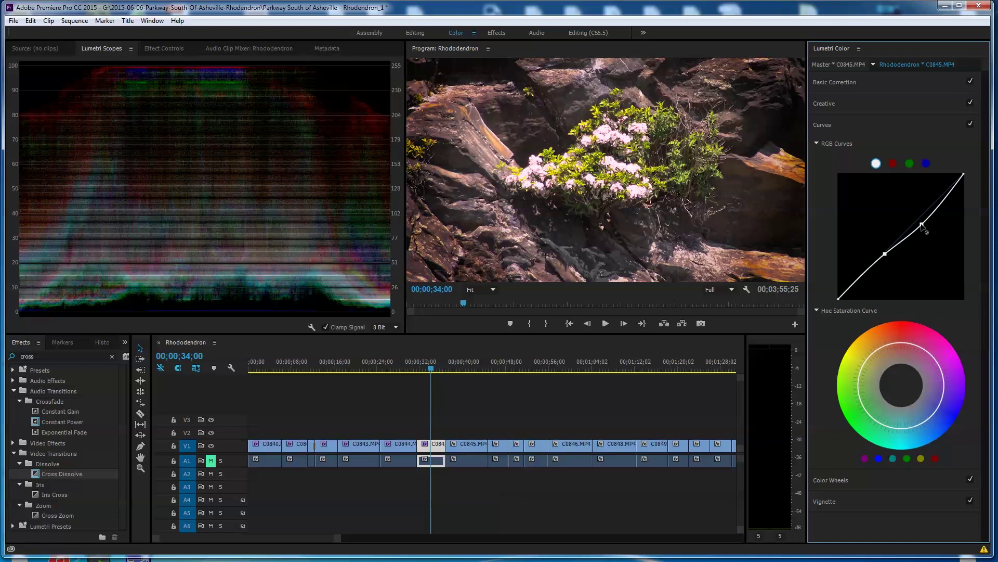
pyautogui.moveTo(922, 226); pyautogui.dragTo(912, 218)
pyautogui.moveTo(885, 254); pyautogui.dragTo(883, 255)
# Pull the flower clip's red curve slightly below the diagonal in the upper and lower midtones
pyautogui.click(892, 163)
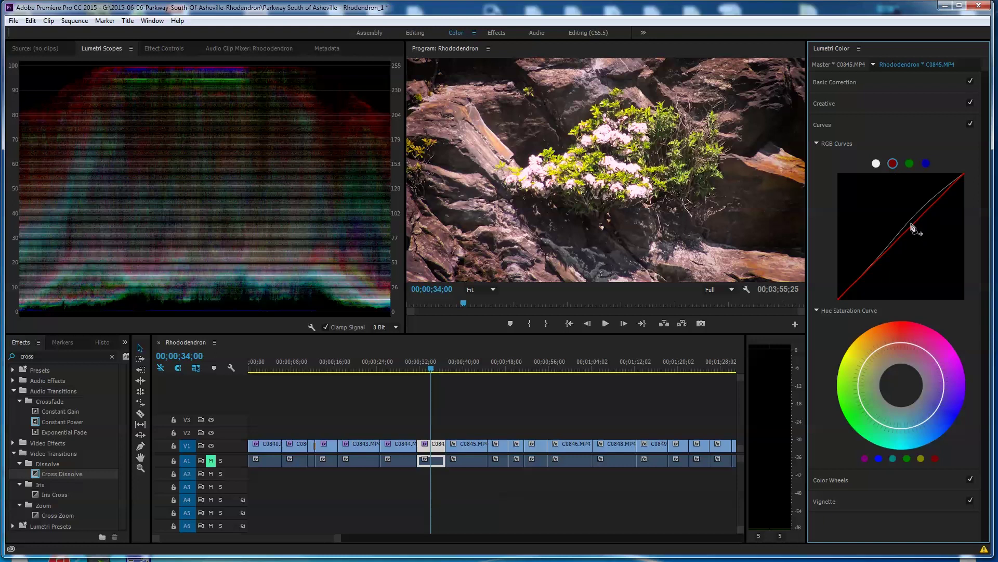
pyautogui.moveTo(914, 220)
pyautogui.mouseDown()
pyautogui.moveTo(923, 238)
pyautogui.moveTo(921, 222)
pyautogui.mouseUp()
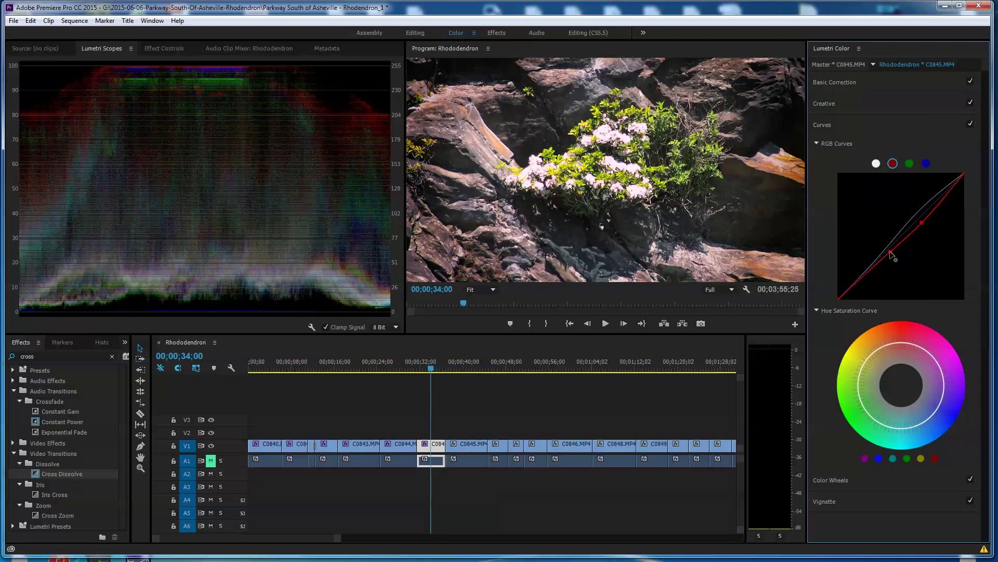
pyautogui.click(889, 251)
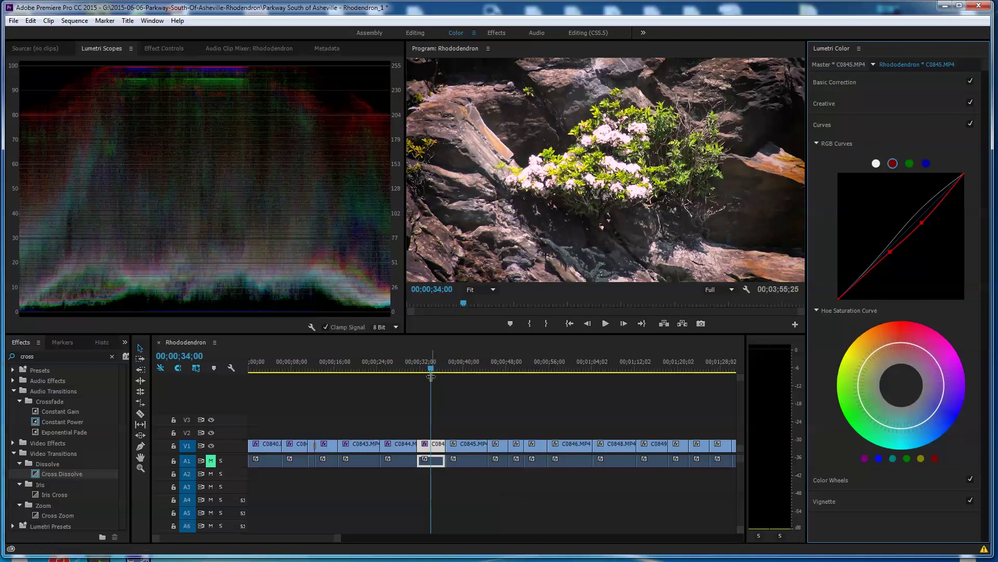
# Grade the rocky hillside clip at 00;00;41;08 with Exposure -0.5, Highlights 22.3, Shadows 25.7, Saturation 114.3 and a vignette Amount of -1.0
pyautogui.moveTo(434, 374); pyautogui.dragTo(472, 367)
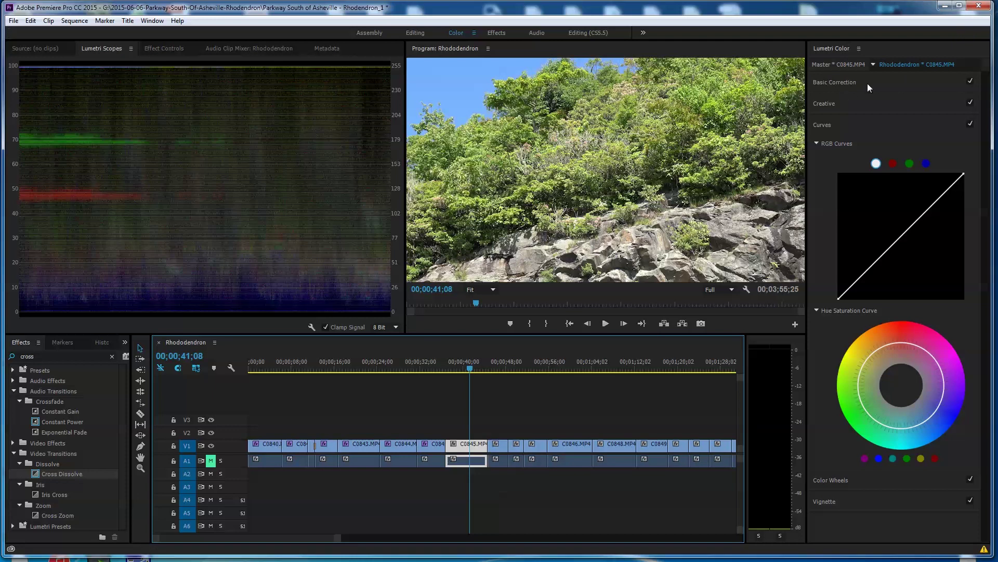
pyautogui.click(848, 84)
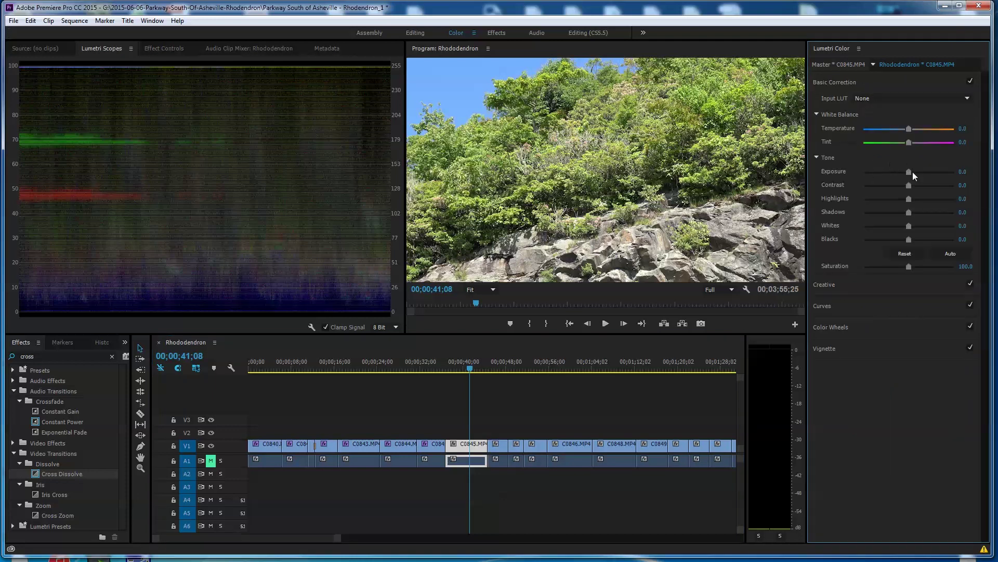
pyautogui.moveTo(909, 174); pyautogui.dragTo(904, 174)
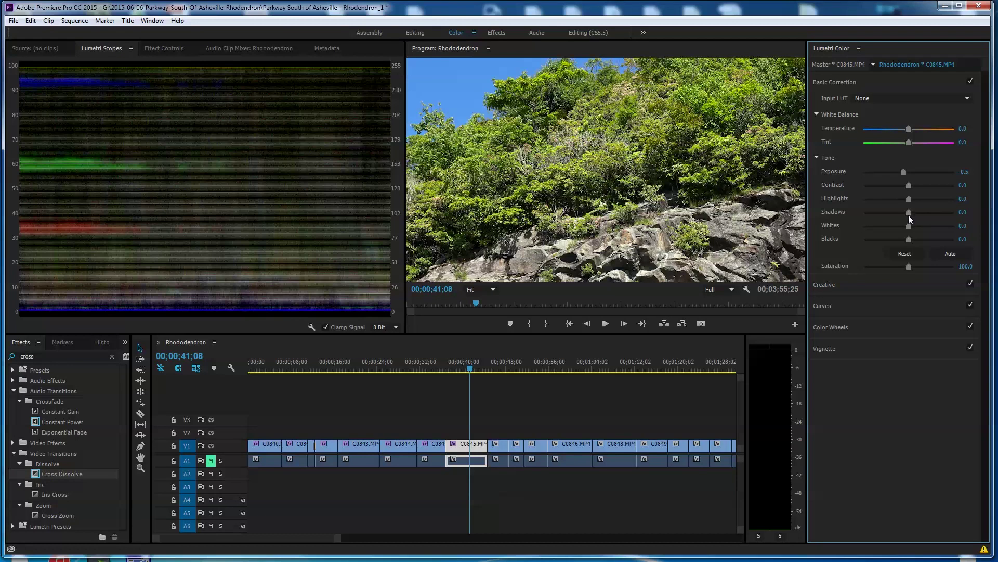
pyautogui.moveTo(909, 212); pyautogui.dragTo(920, 213)
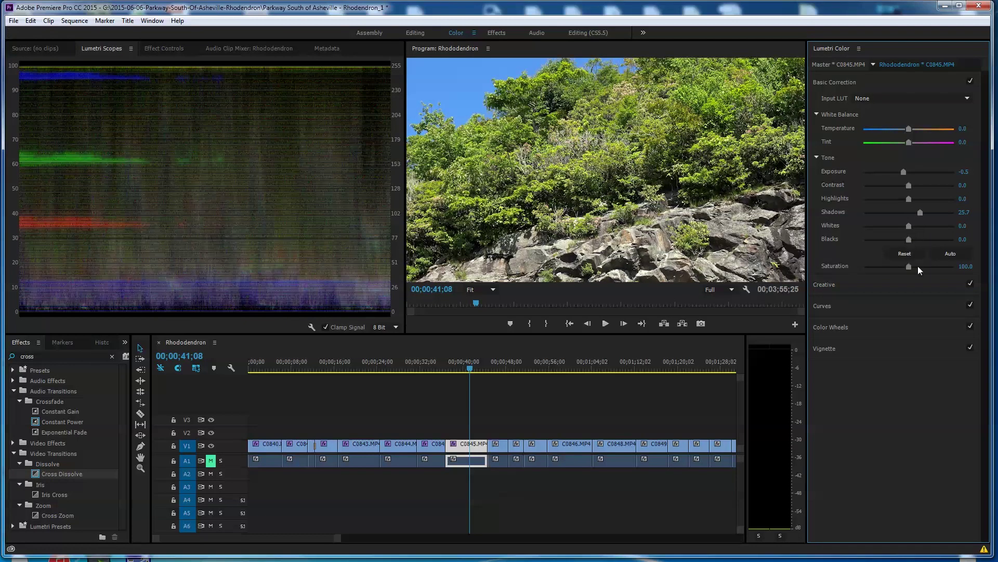
pyautogui.moveTo(912, 267); pyautogui.dragTo(915, 265)
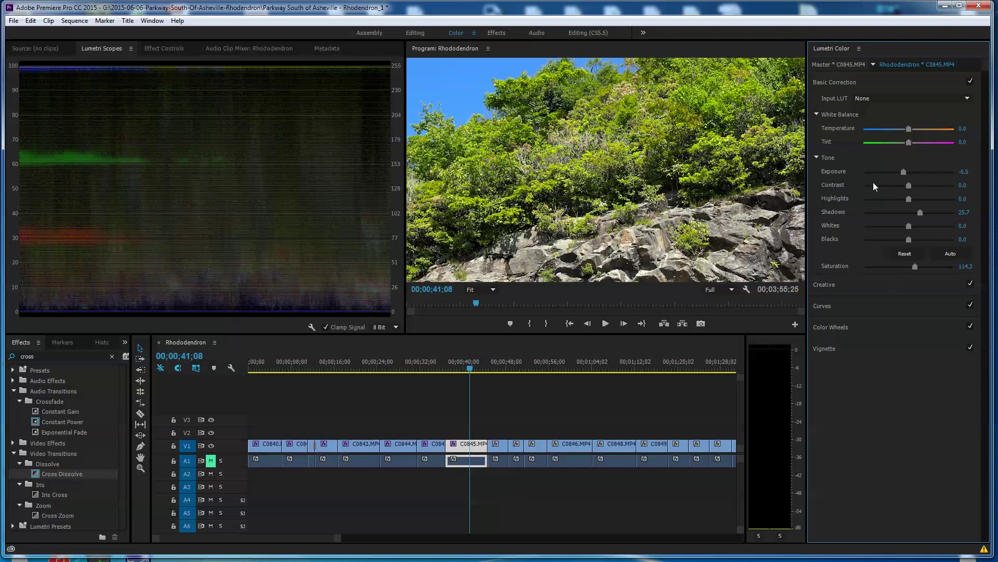
pyautogui.moveTo(910, 198); pyautogui.dragTo(919, 198)
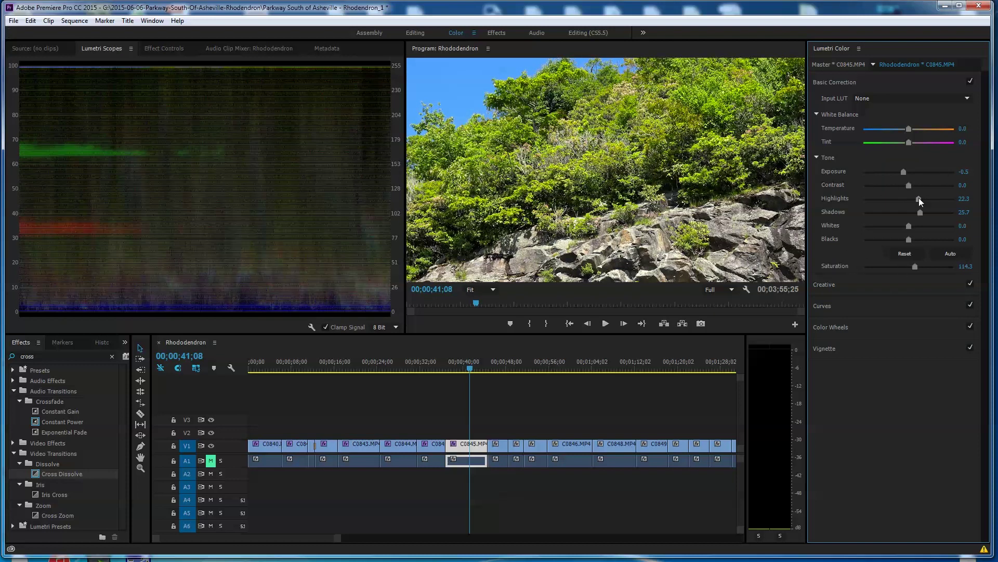
pyautogui.click(862, 351)
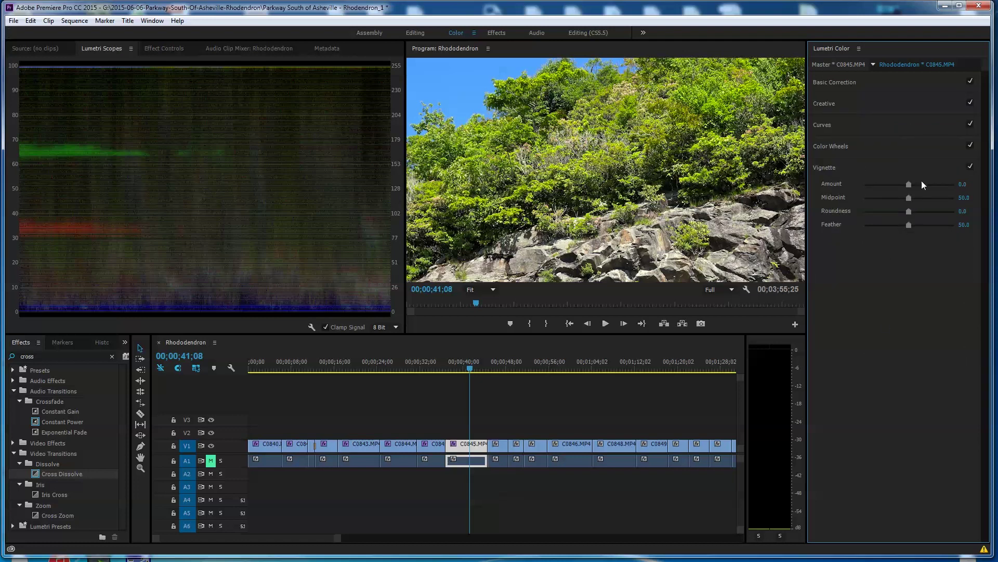
pyautogui.moveTo(906, 184); pyautogui.dragTo(894, 190)
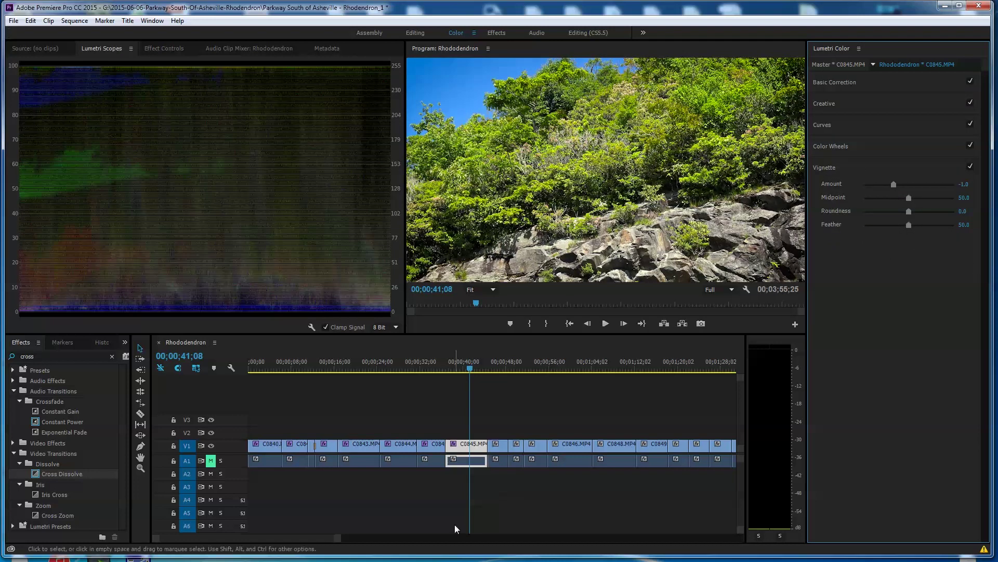
# Correct the shaded roadside flower clip at 00;00;46;03 with Temperature 20.0, Exposure -0.2, Shadows 54.3, Whites about -30.3, Blacks 13.1 and Saturation 118.9
pyautogui.moveTo(470, 368); pyautogui.dragTo(495, 373)
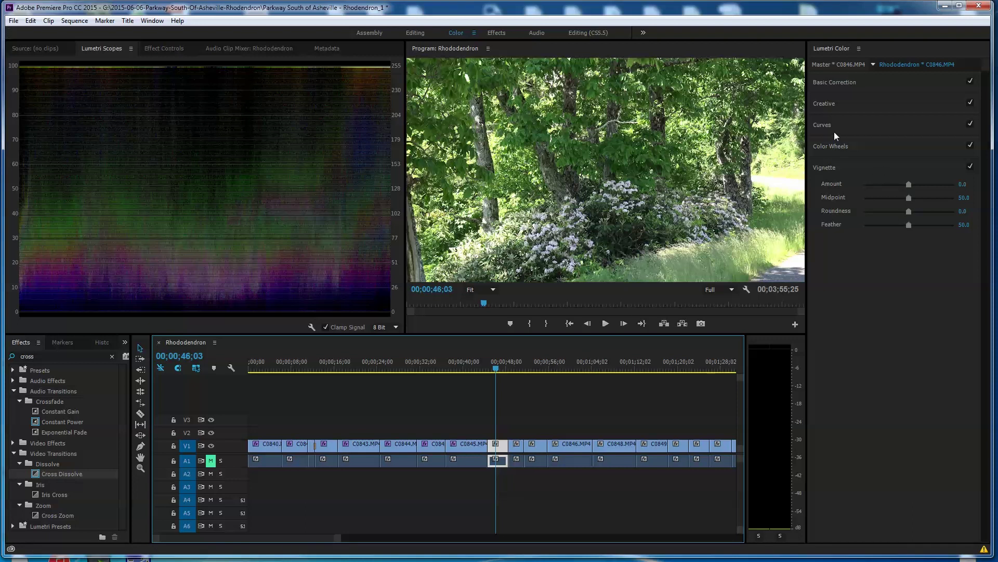
pyautogui.click(835, 82)
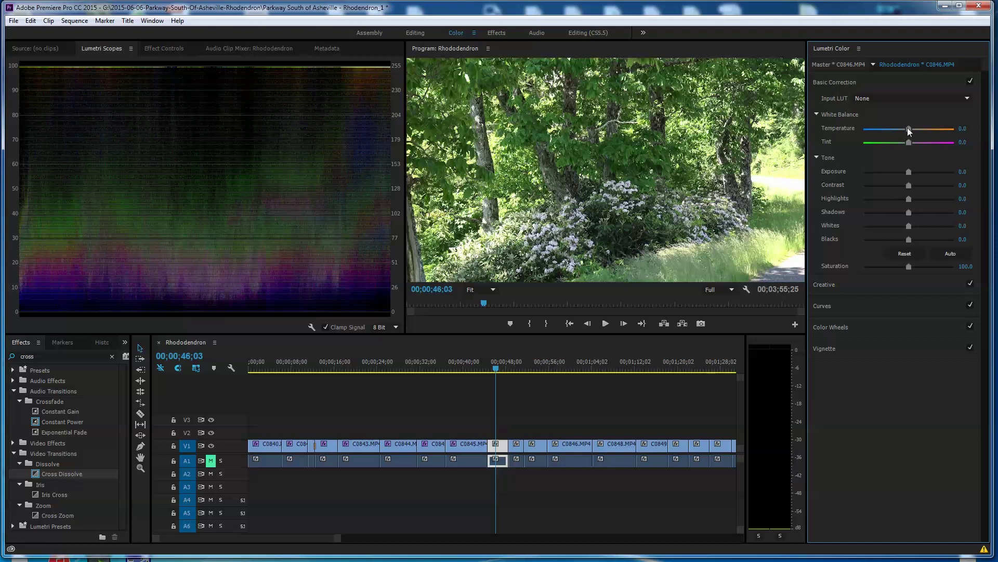
pyautogui.moveTo(909, 128); pyautogui.dragTo(918, 128)
pyautogui.moveTo(910, 172); pyautogui.dragTo(907, 171)
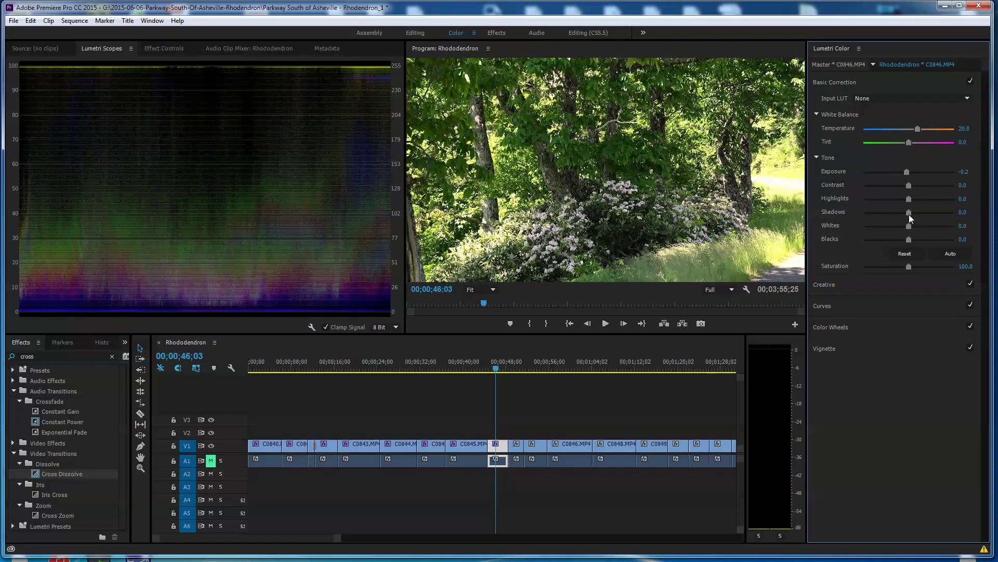
pyautogui.moveTo(909, 212); pyautogui.dragTo(932, 204)
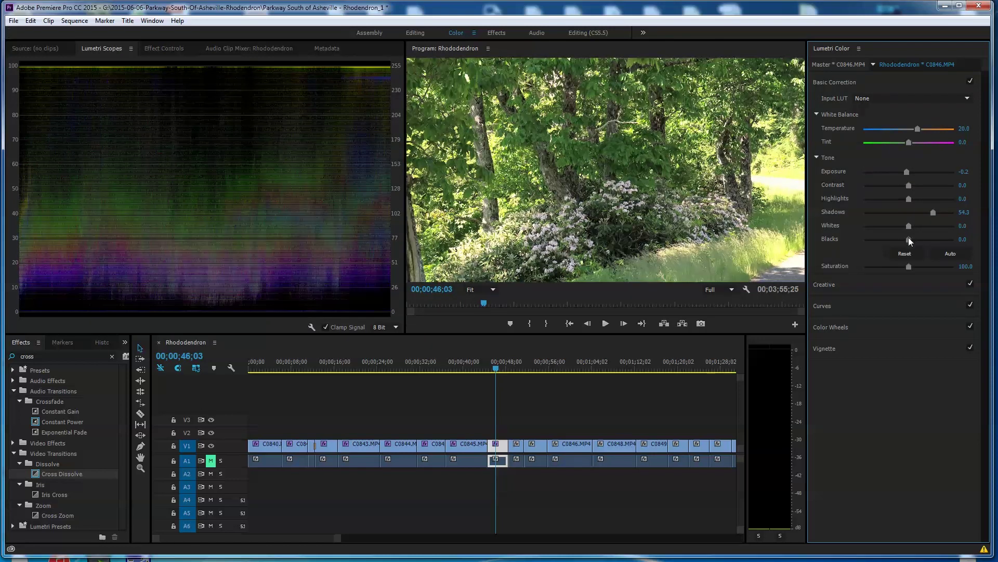
pyautogui.moveTo(909, 238); pyautogui.dragTo(894, 228)
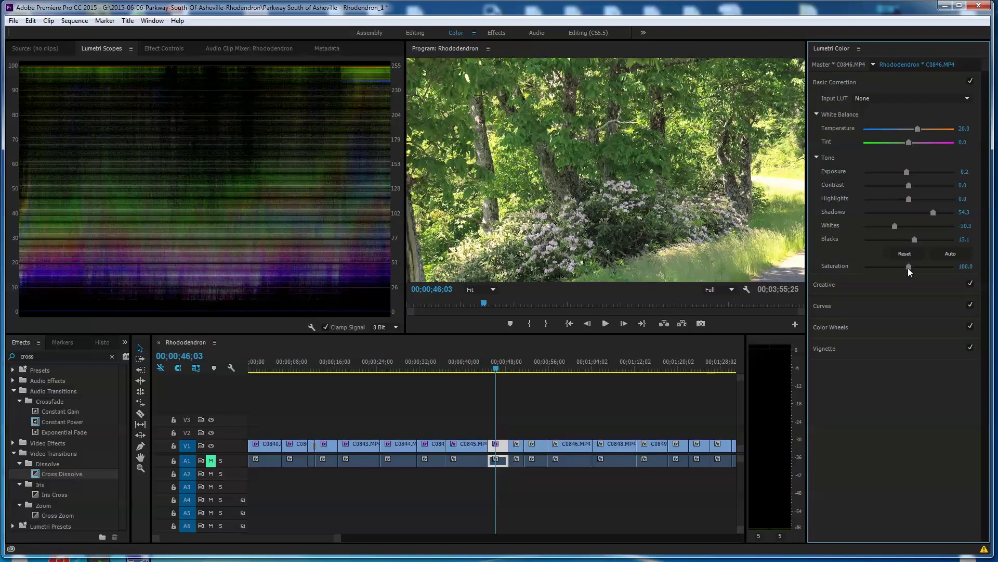
pyautogui.moveTo(909, 268); pyautogui.dragTo(917, 268)
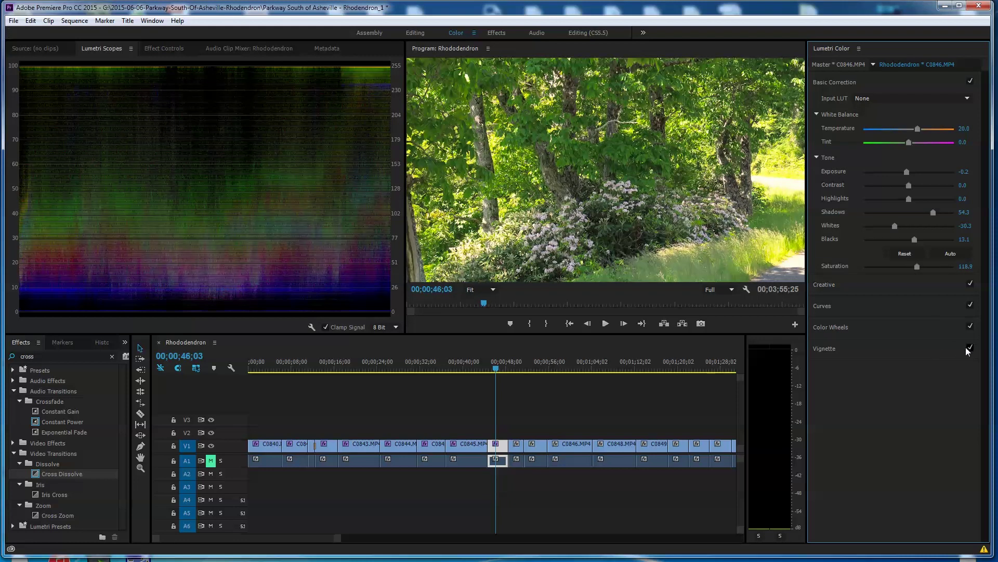
# Darken the edges of the roadside flower clip with a vignette of Amount -1.2 and Midpoint 37.7
pyautogui.click(884, 348)
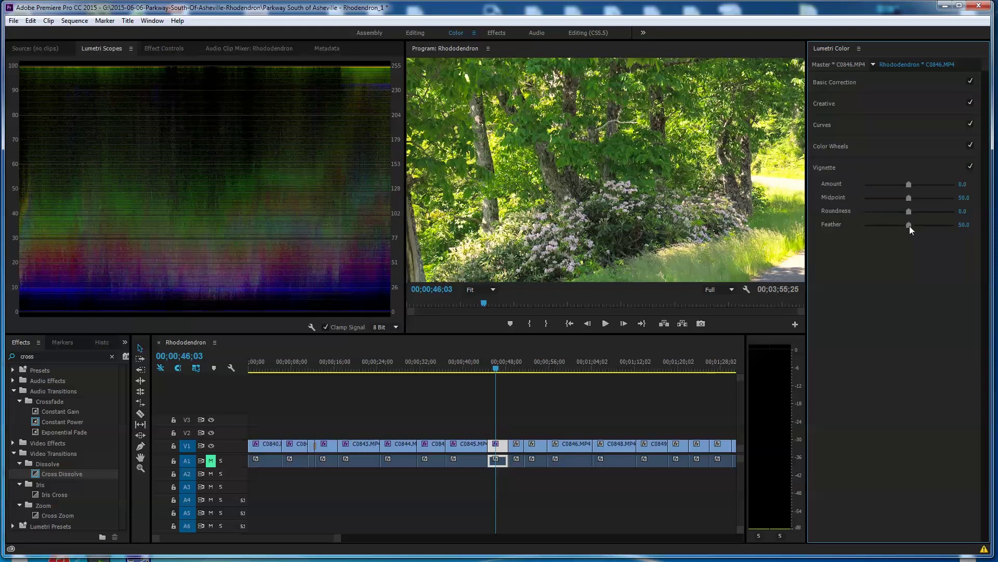
pyautogui.moveTo(909, 183); pyautogui.dragTo(898, 203)
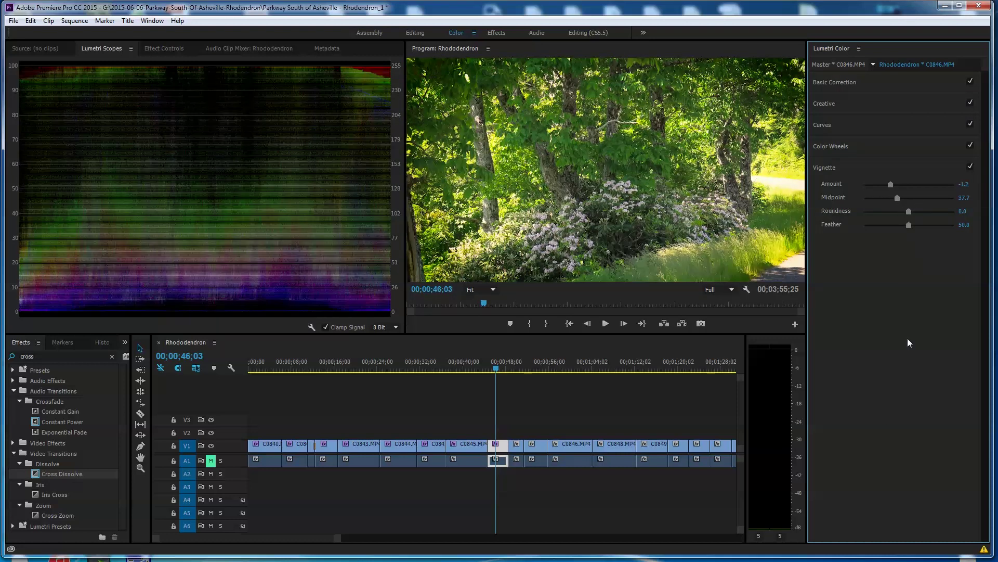
# Correct the mountain clip at 00;00;49;17 with Temperature 7.4, Tint -2.9, Exposure -0.3, Contrast 37.1, Shadows 9.7 and Saturation 121.1
pyautogui.moveTo(497, 369); pyautogui.dragTo(514, 369)
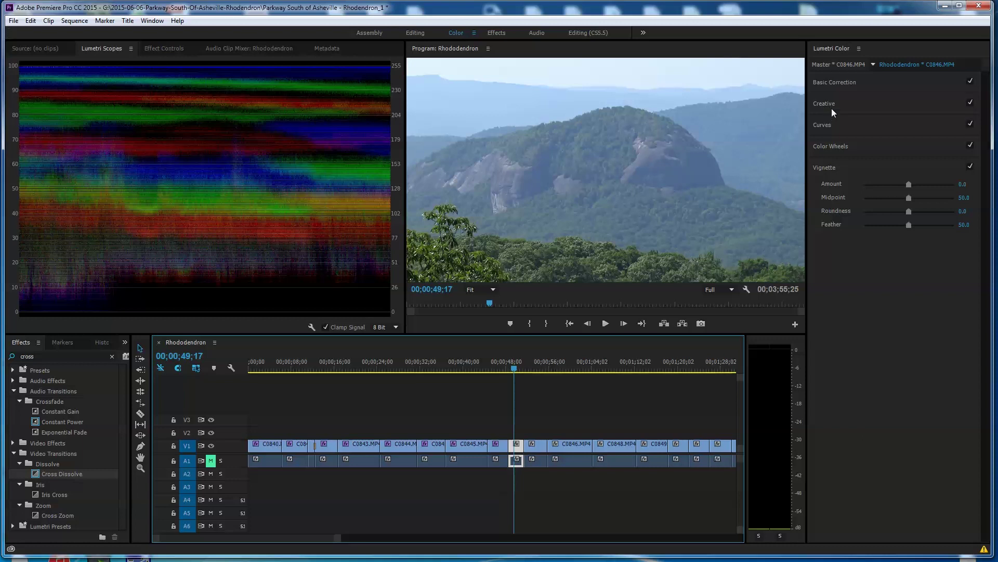
pyautogui.click(842, 82)
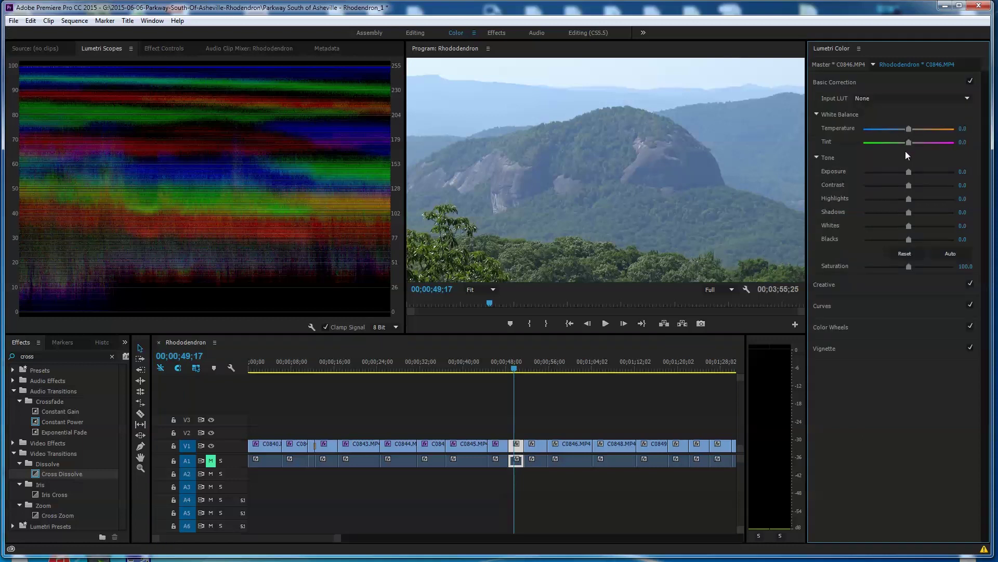
pyautogui.moveTo(907, 170); pyautogui.dragTo(906, 173)
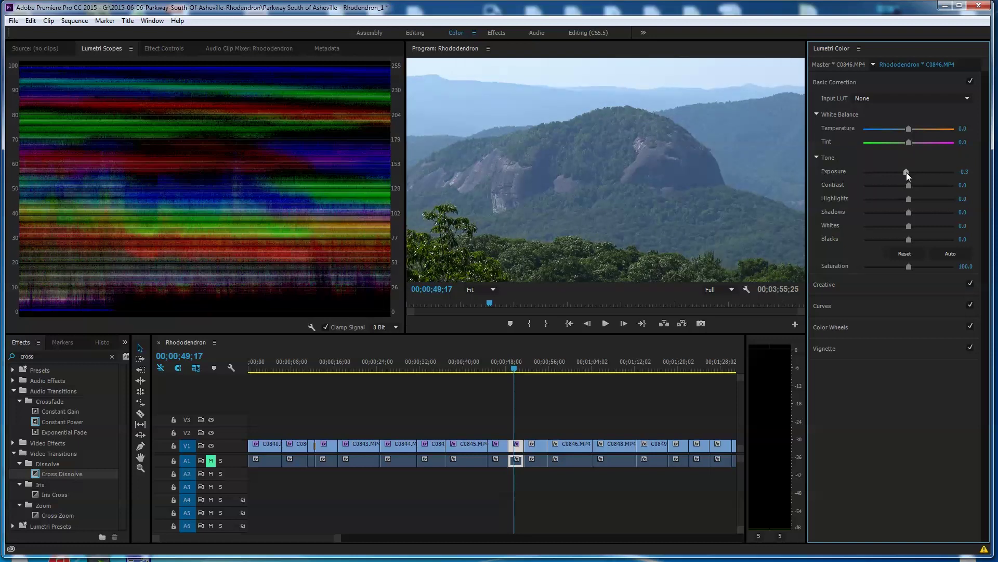
pyautogui.moveTo(909, 266); pyautogui.dragTo(918, 267)
pyautogui.moveTo(909, 213); pyautogui.dragTo(926, 186)
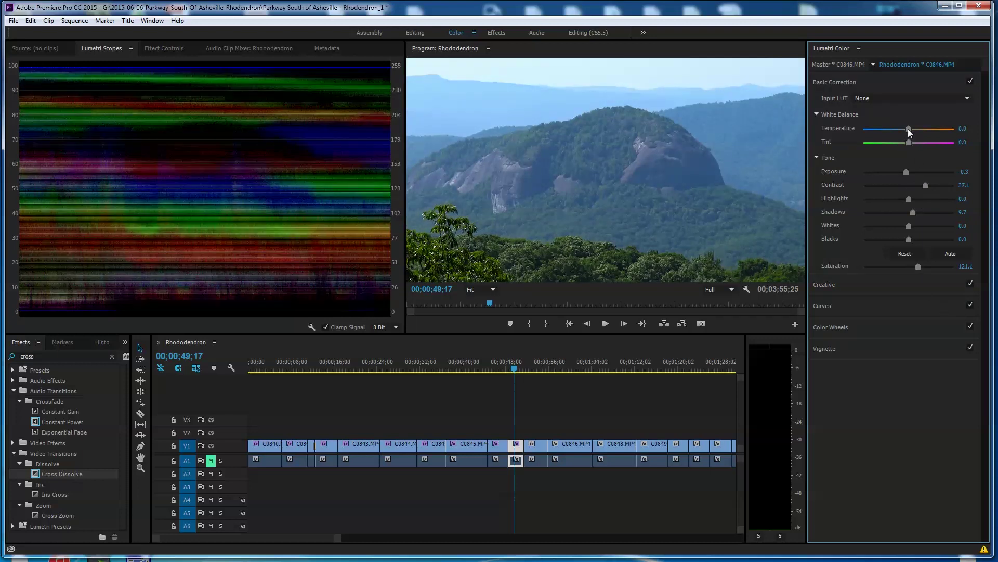
pyautogui.moveTo(908, 129); pyautogui.dragTo(907, 145)
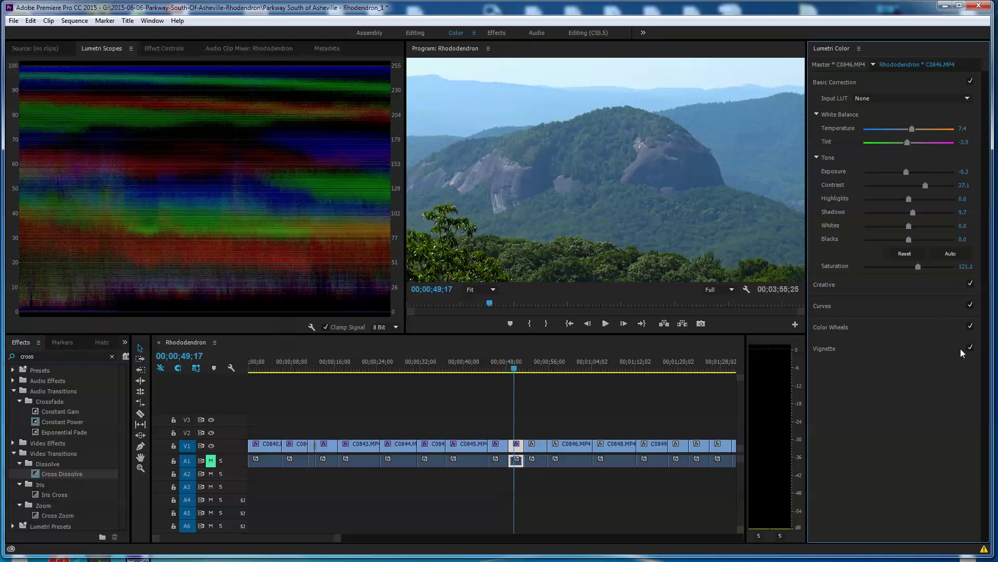
# In the mountain clip's Creative adjustments, set Vibrance 30.2 and Saturation 113.1, shift Shadow Tint slightly toward red, and keep Highlight Tint near neutral
pyautogui.click(853, 288)
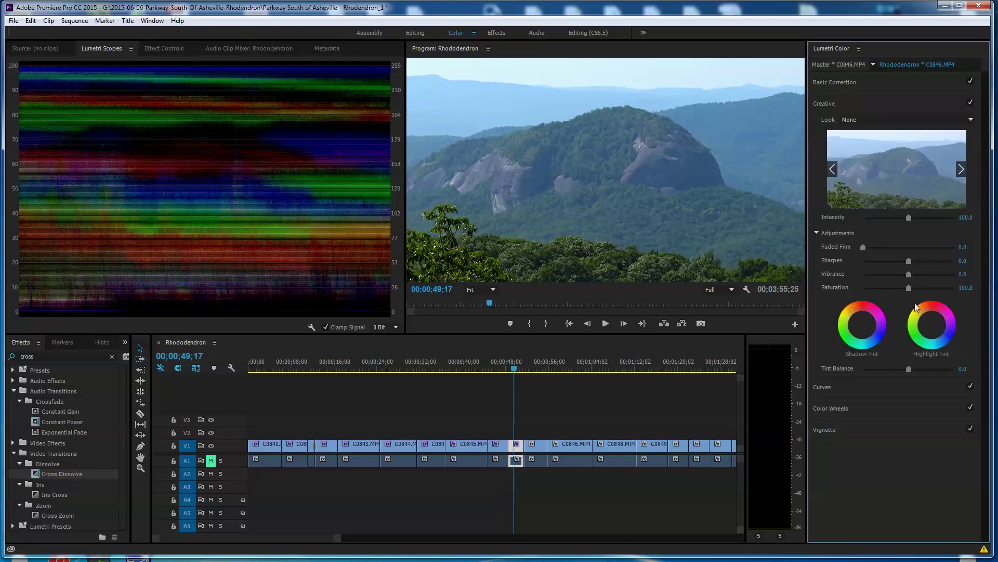
pyautogui.moveTo(909, 275); pyautogui.dragTo(924, 274)
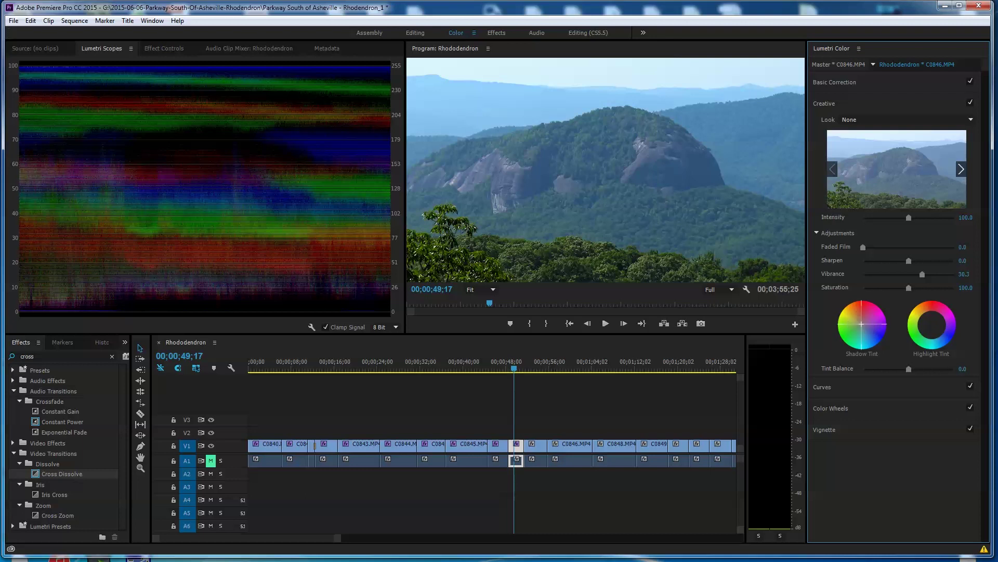
pyautogui.moveTo(862, 324); pyautogui.dragTo(861, 318)
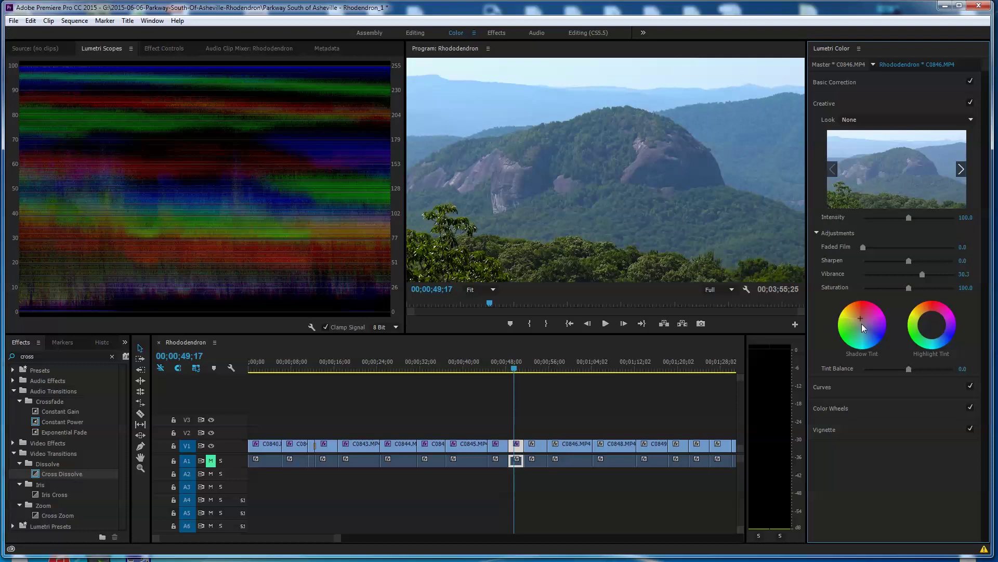
pyautogui.doubleClick(933, 327)
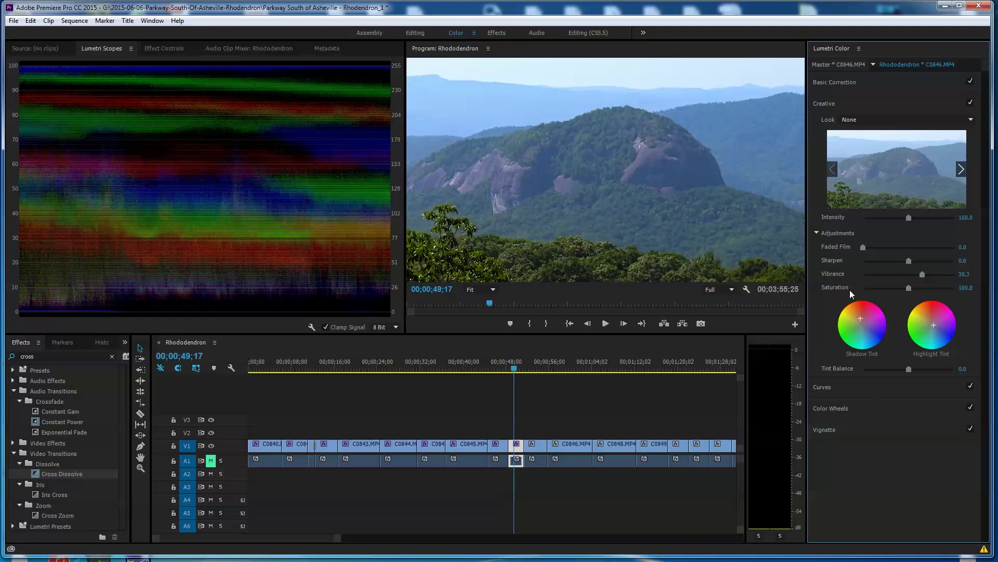
pyautogui.moveTo(910, 289); pyautogui.dragTo(914, 290)
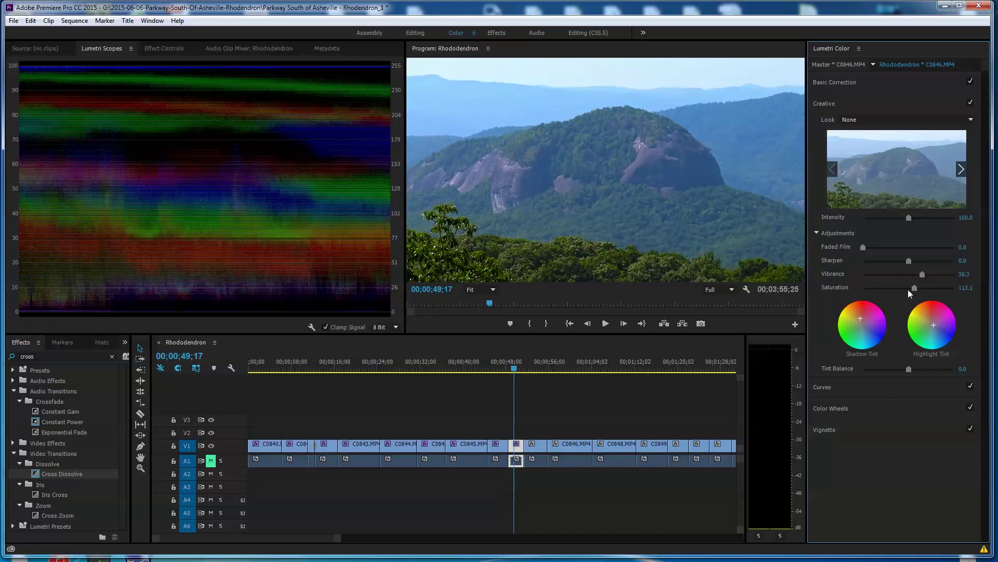
# Add a light vignette with Amount -0.4 to the mountain clip and save the project
pyautogui.click(909, 428)
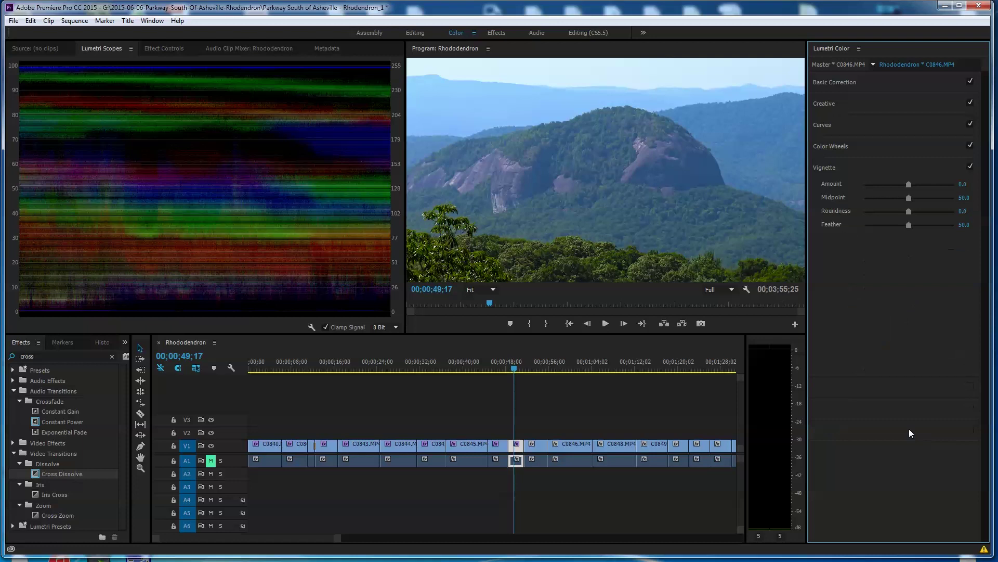
pyautogui.moveTo(909, 184); pyautogui.dragTo(902, 185)
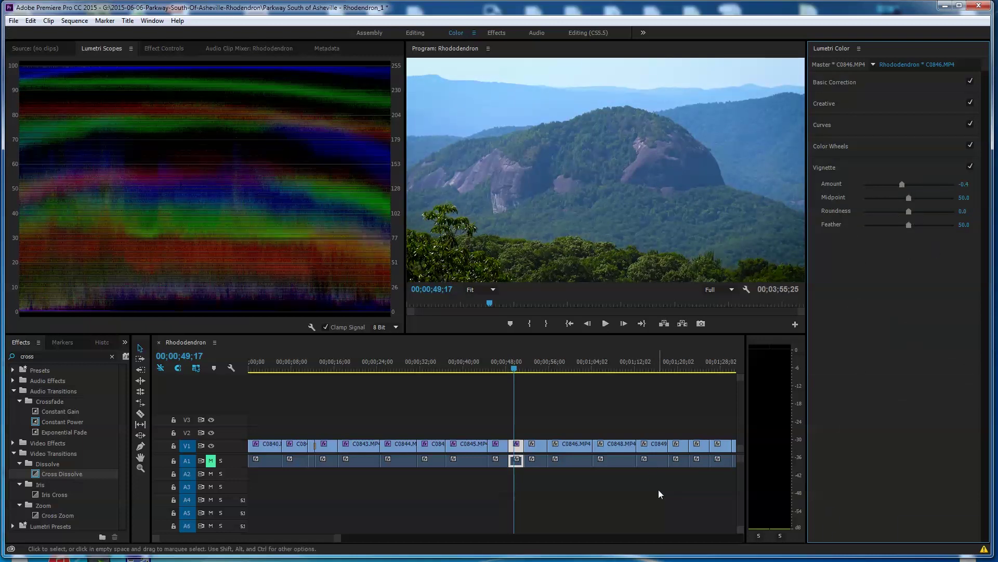
pyautogui.hotkey('ctrl', 's')
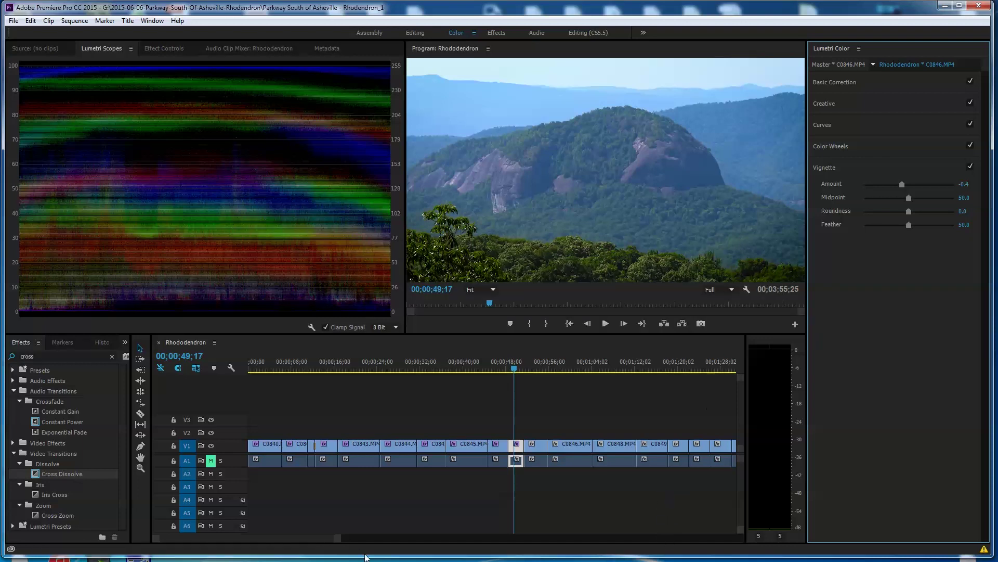
# Go through the Effects and Editing (CS5.5) workspaces, dismissing the audio hardware warning, and switch to the Editing workspace
pyautogui.moveTo(339, 538); pyautogui.dragTo(435, 535)
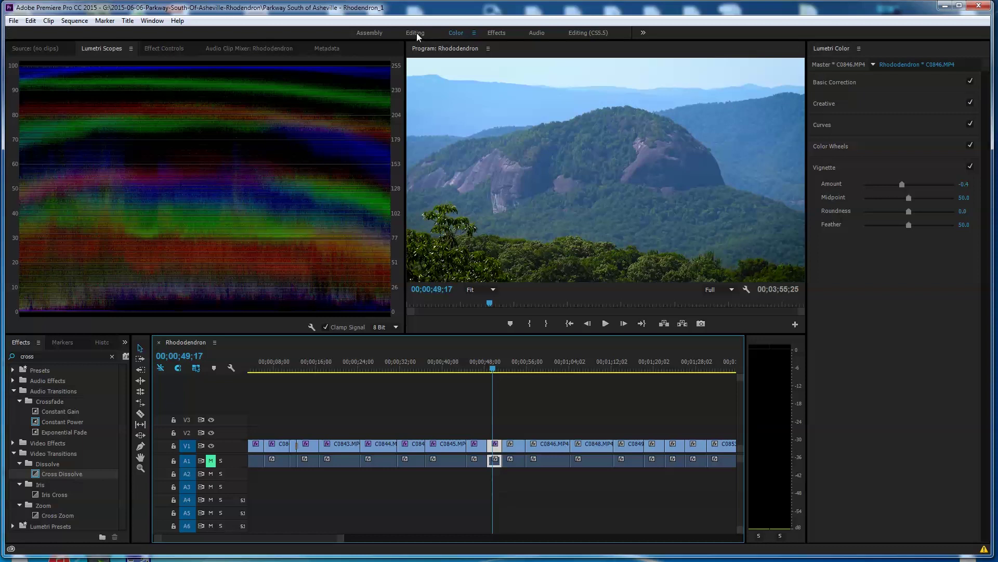
pyautogui.click(496, 33)
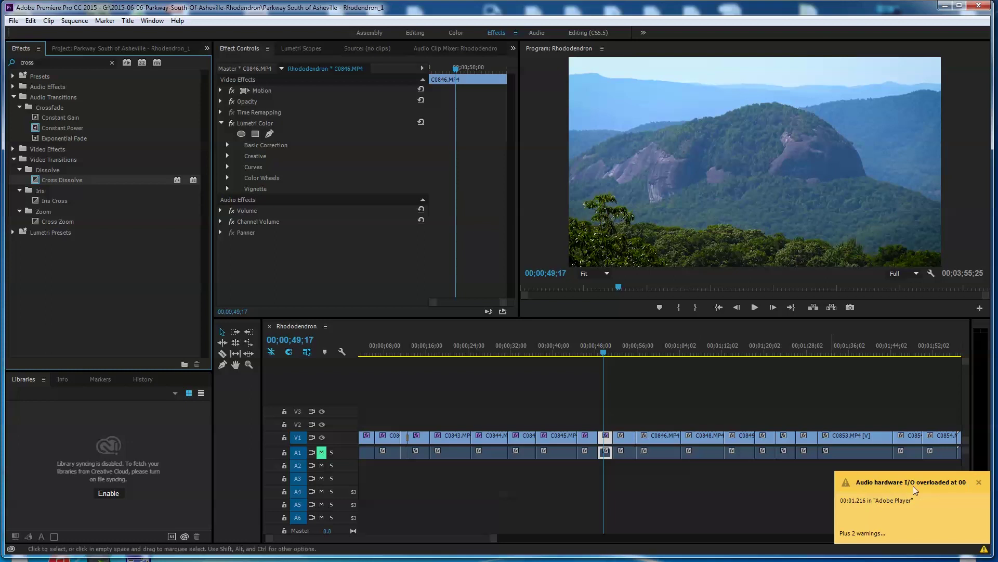
pyautogui.click(979, 482)
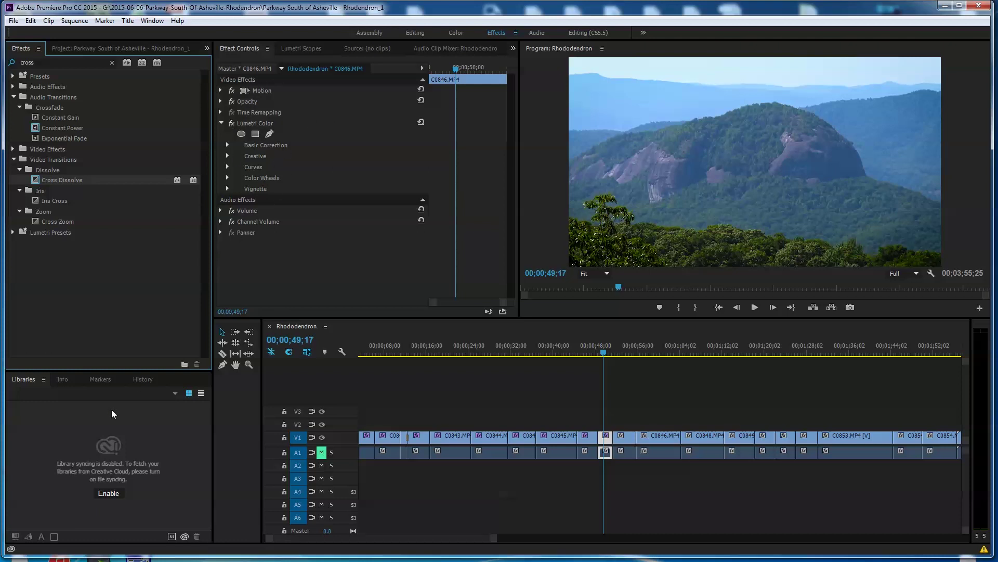
pyautogui.click(40, 394)
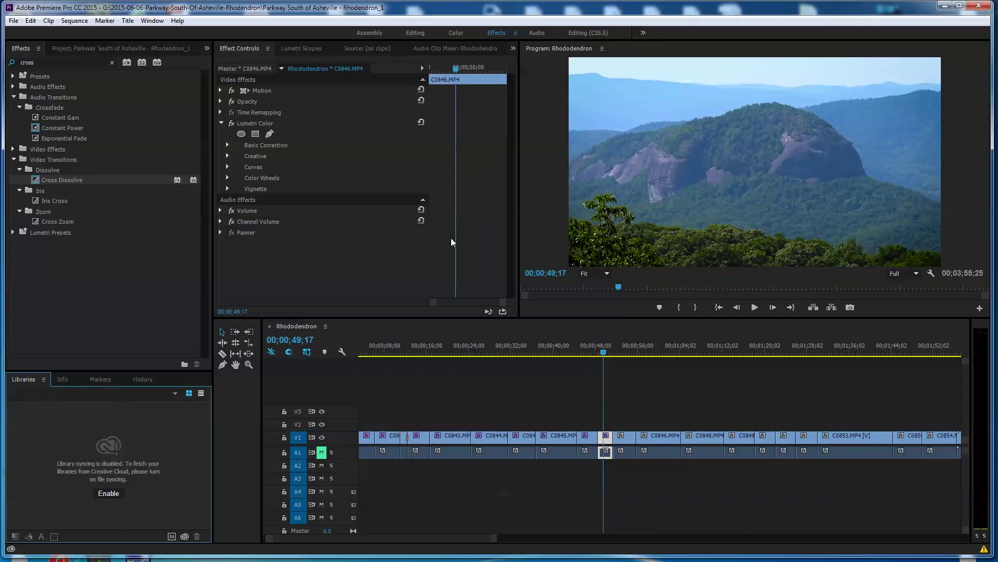
pyautogui.click(585, 33)
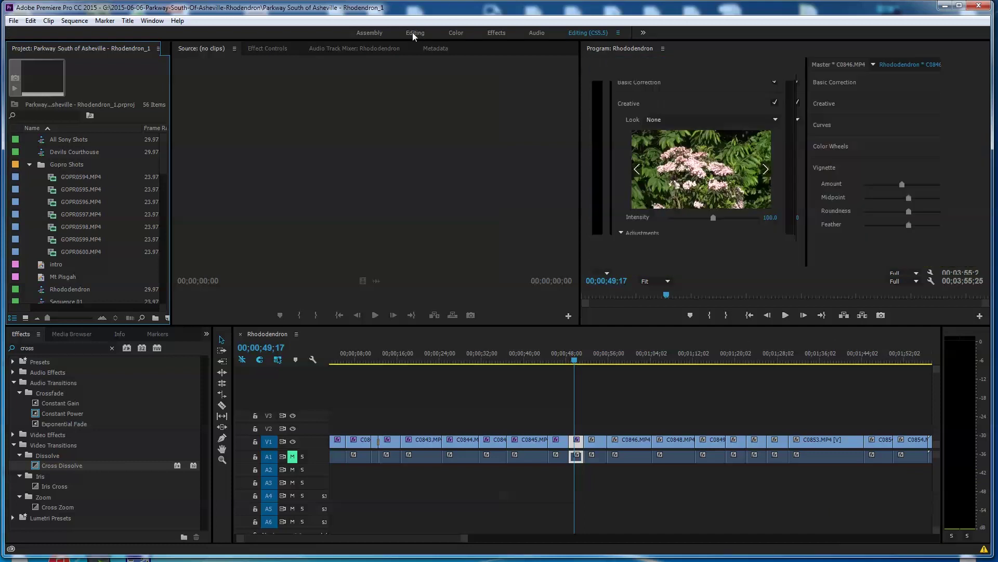
pyautogui.click(413, 33)
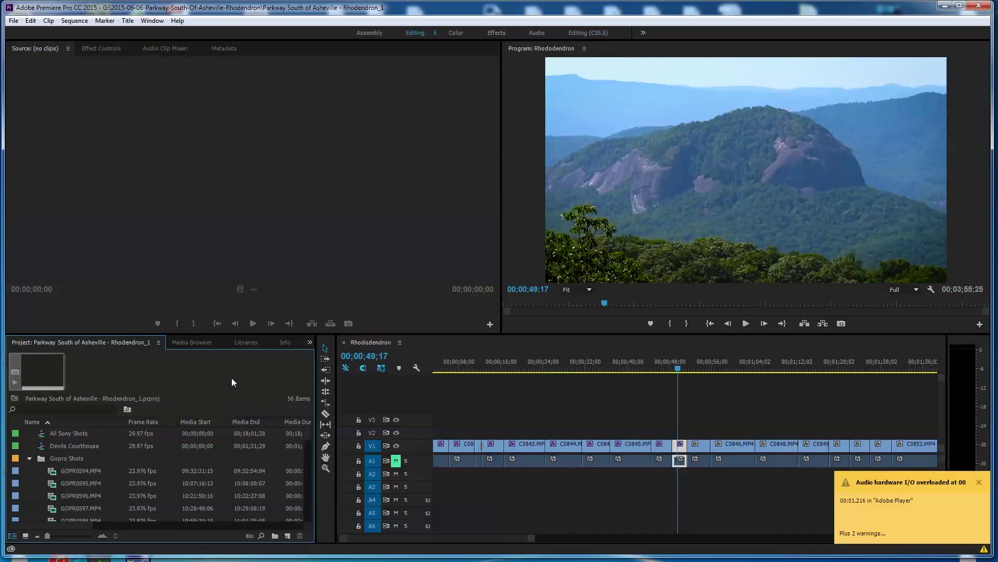
# Show the Effects list and search it for "lumet" to locate the Lumetri Color effect
pyautogui.click(310, 343)
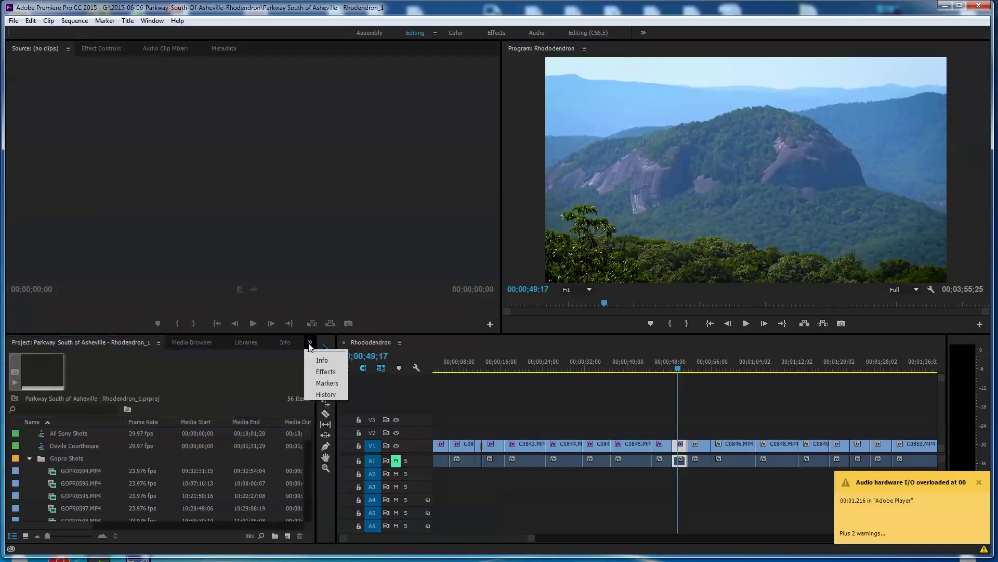
pyautogui.click(326, 372)
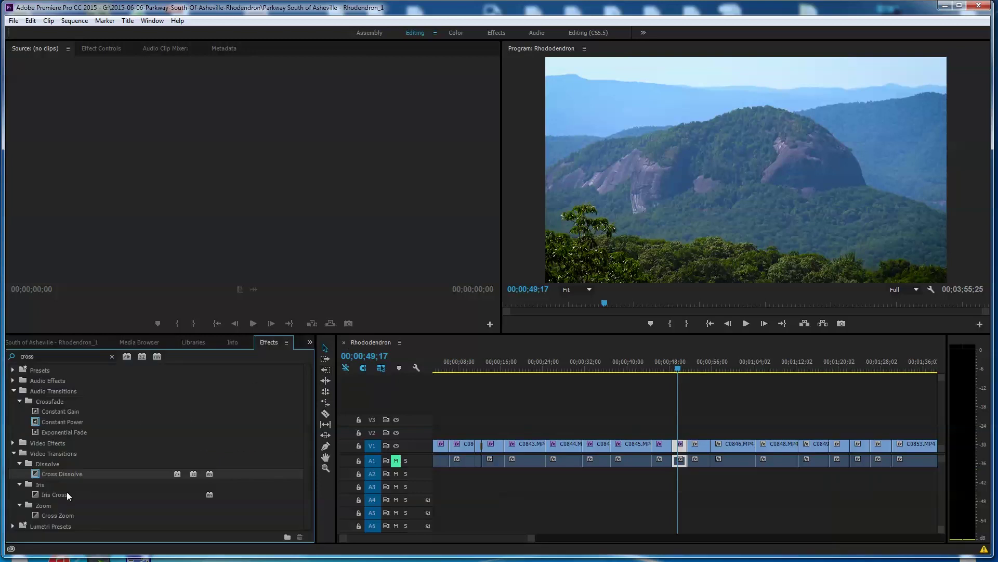
pyautogui.click(43, 355)
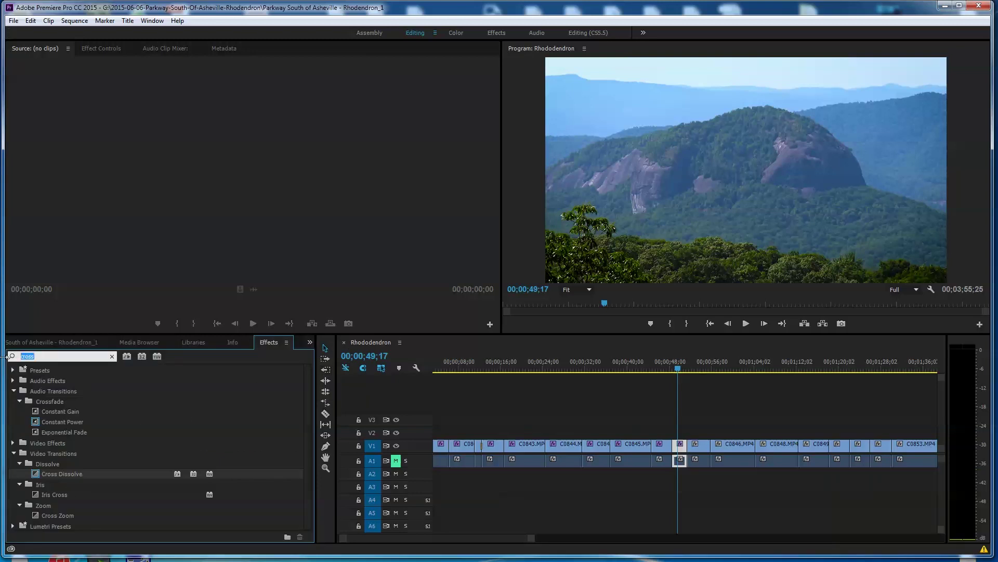
pyautogui.write('lume')
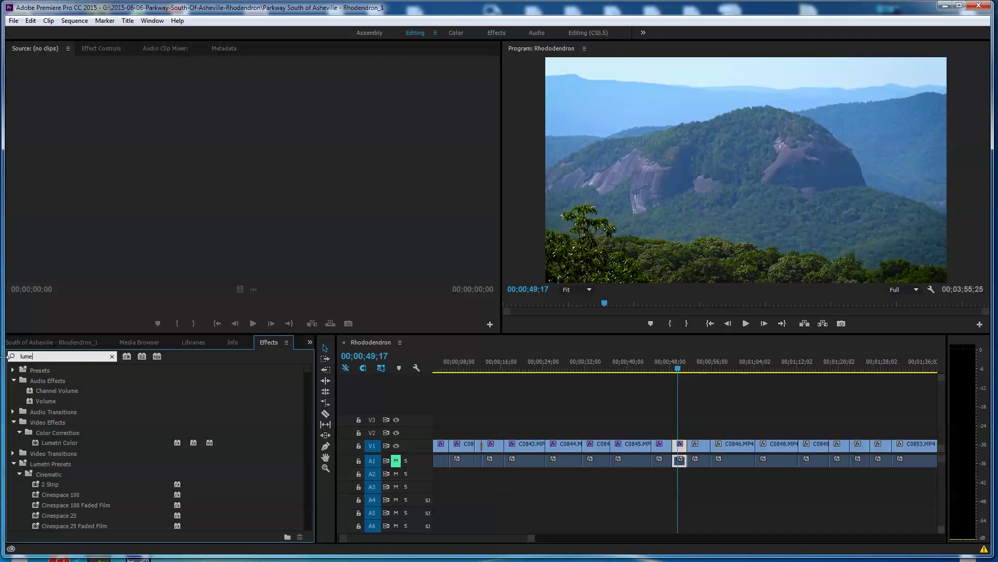
pyautogui.press('BackSpace')
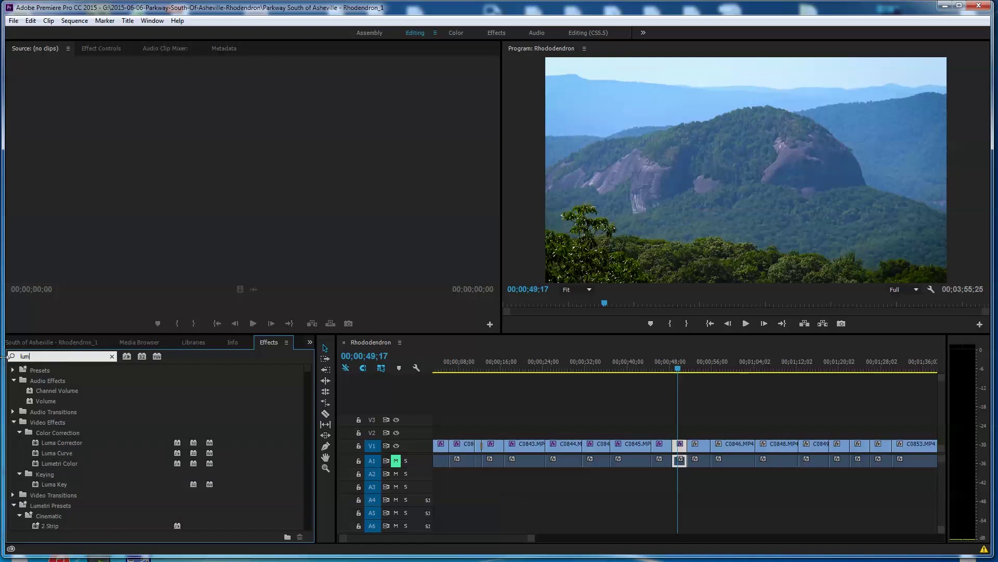
pyautogui.write('i')
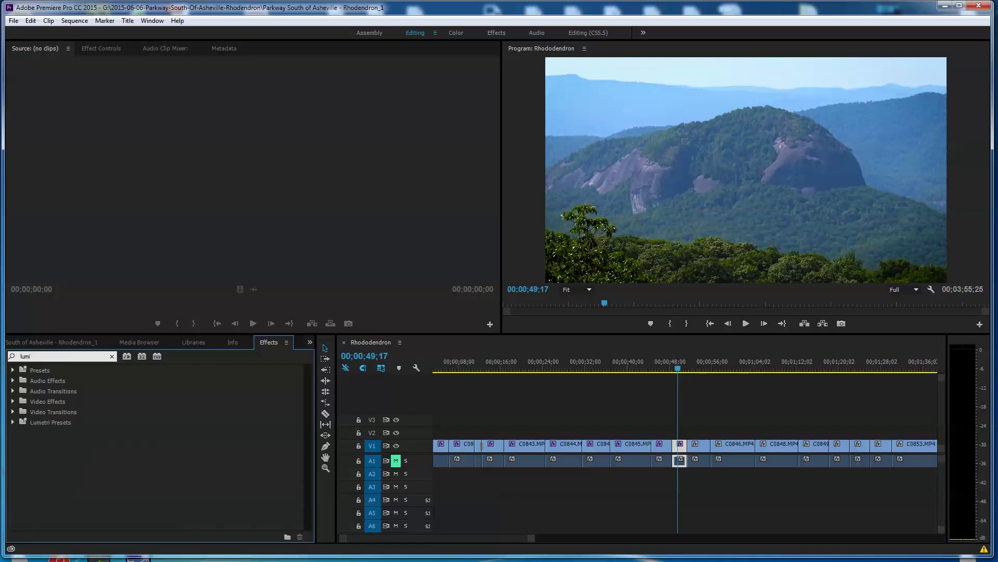
pyautogui.press('BackSpace')
pyautogui.write('e')
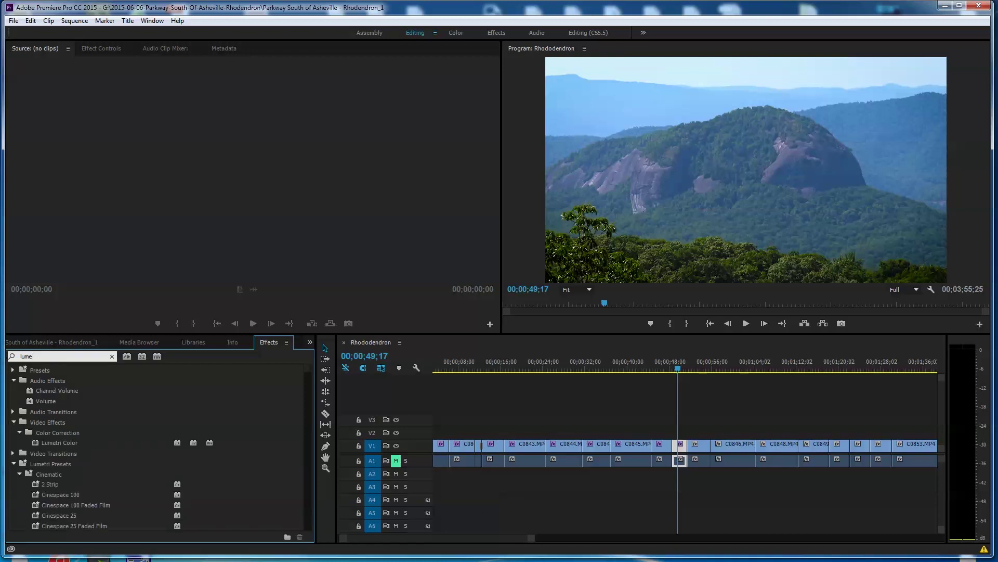
pyautogui.write('t')
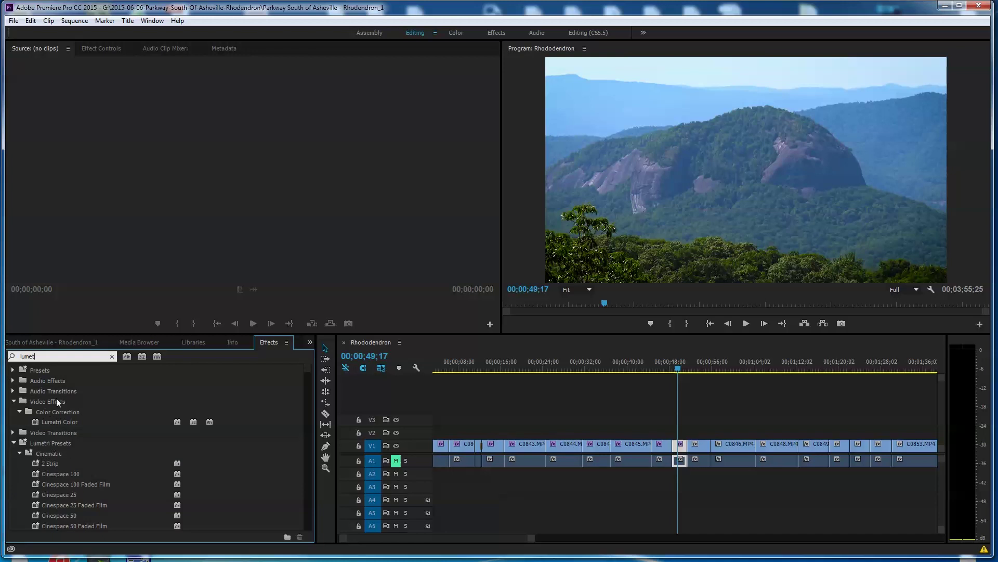
# View the Color and Effects workspaces, return to Editing, and narrow the effects search to "lumetri col"
pyautogui.click(457, 33)
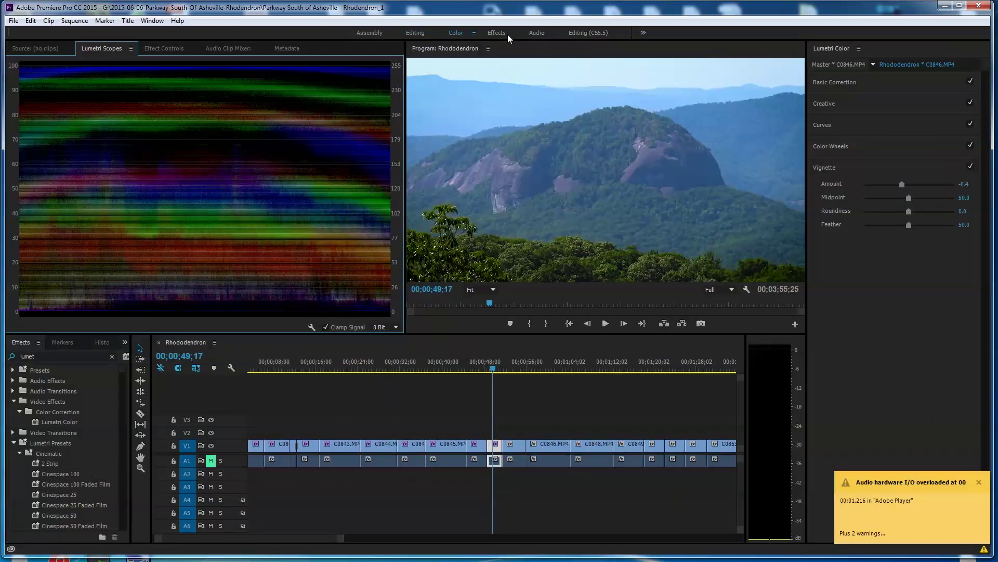
pyautogui.click(497, 32)
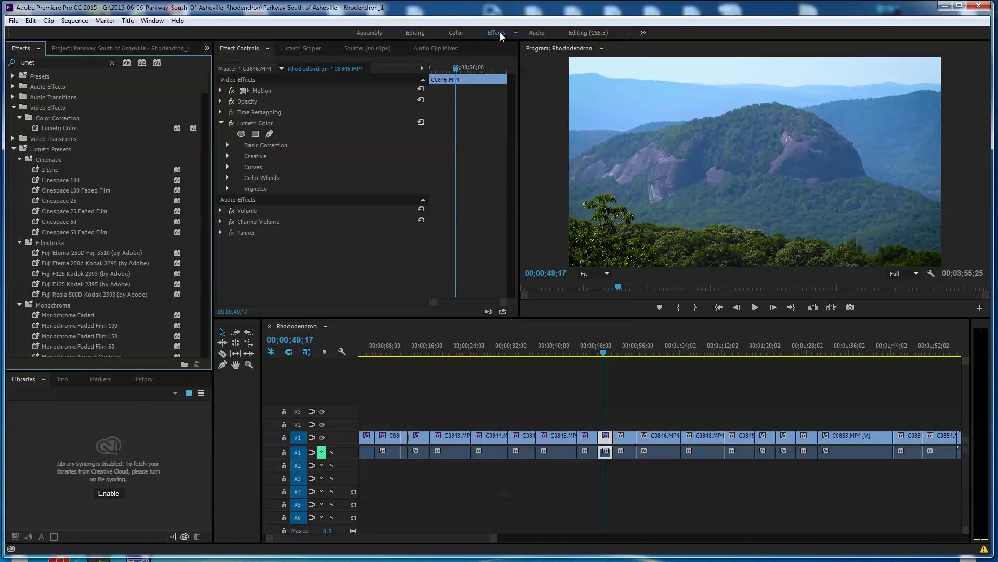
pyautogui.click(416, 33)
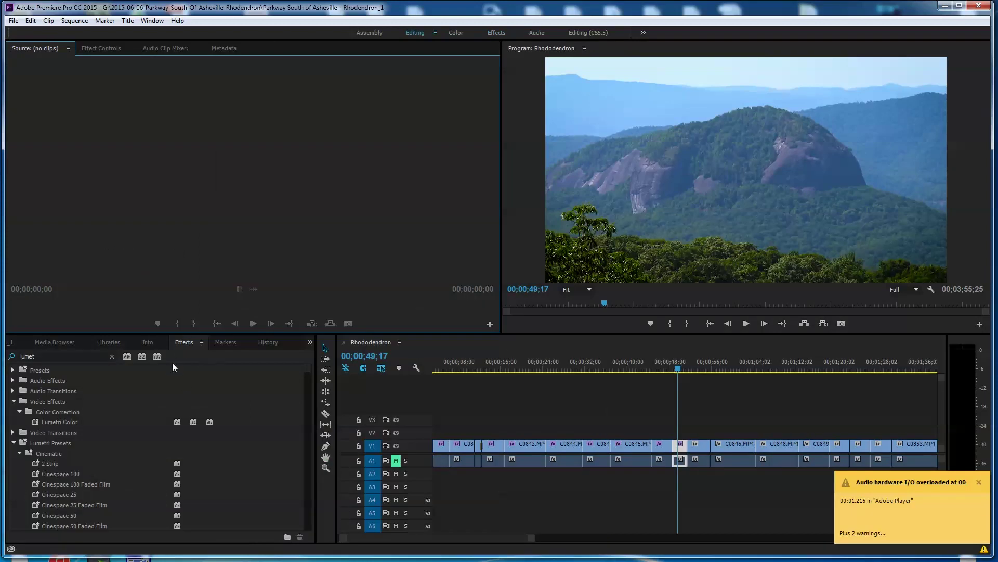
pyautogui.click(43, 356)
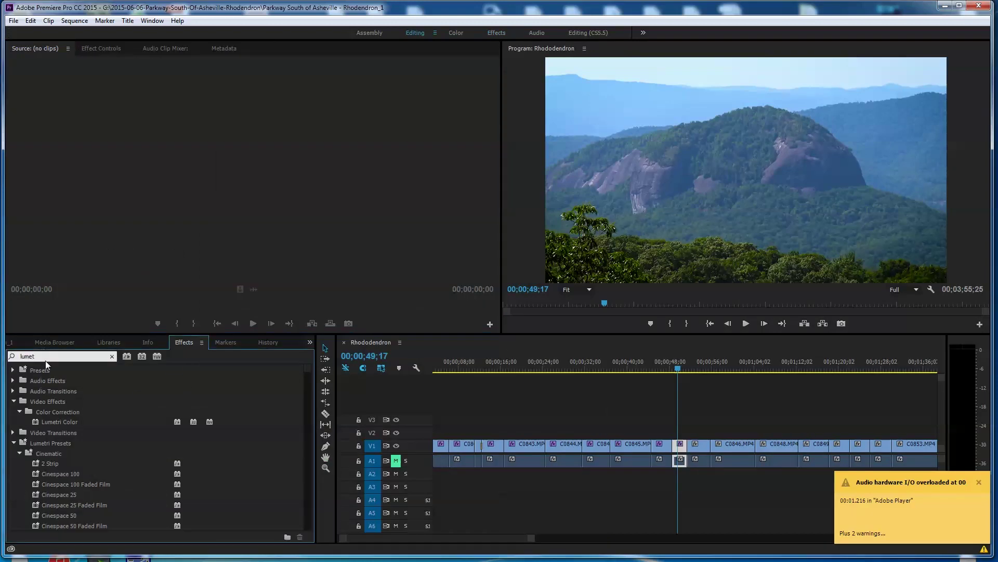
pyautogui.write('ri col')
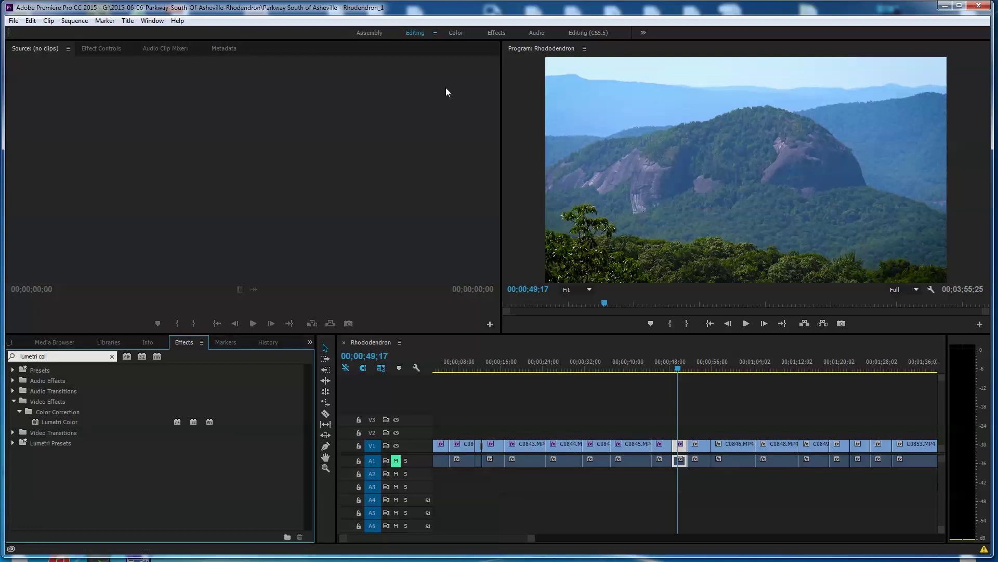
# Copy the Lumetri Color effect from the corrected mountain clip and paste it onto the adjacent closer mountain clip at 00;00;53;14
pyautogui.click(456, 32)
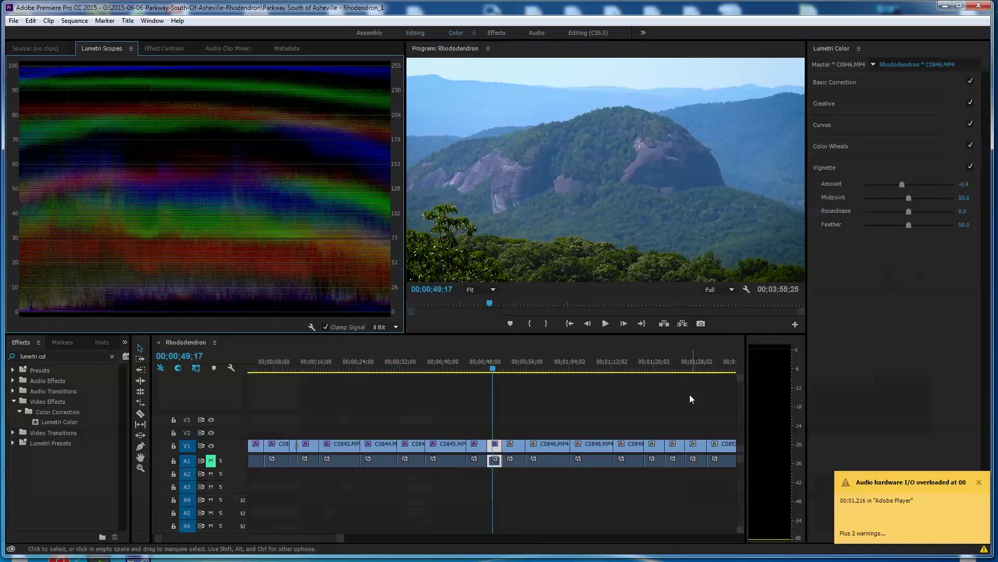
pyautogui.click(515, 368)
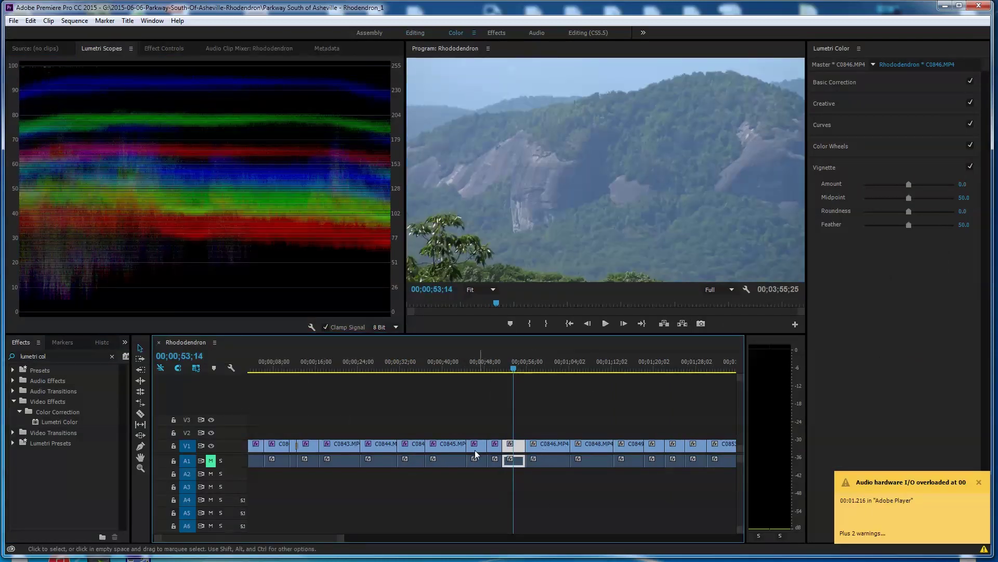
pyautogui.click(495, 447)
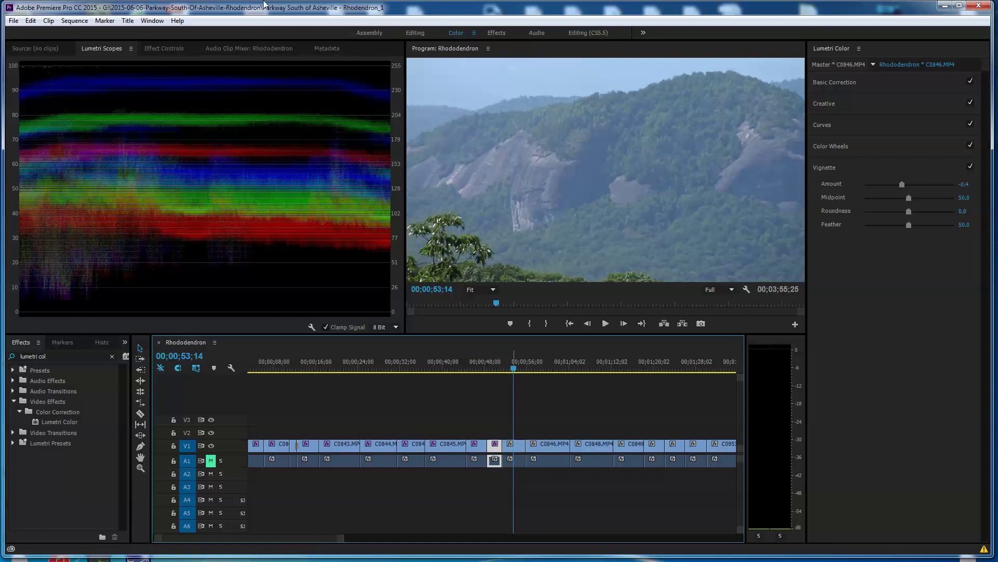
pyautogui.click(495, 32)
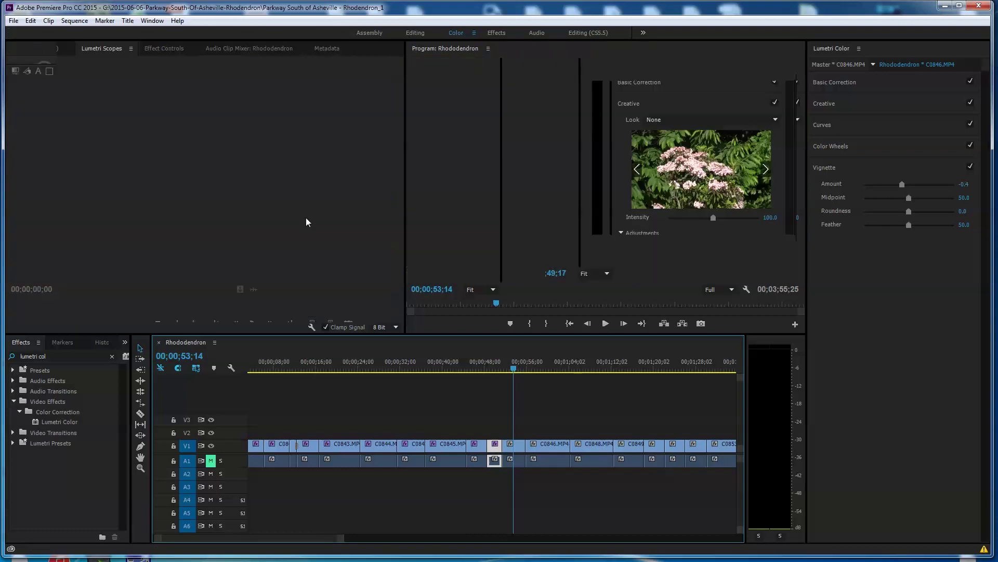
pyautogui.click(232, 124)
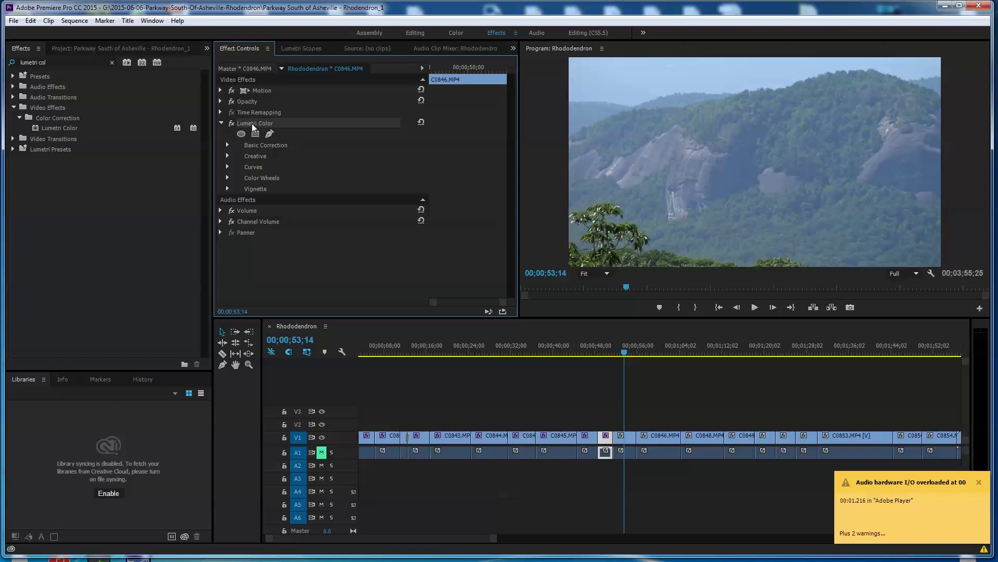
pyautogui.click(629, 437)
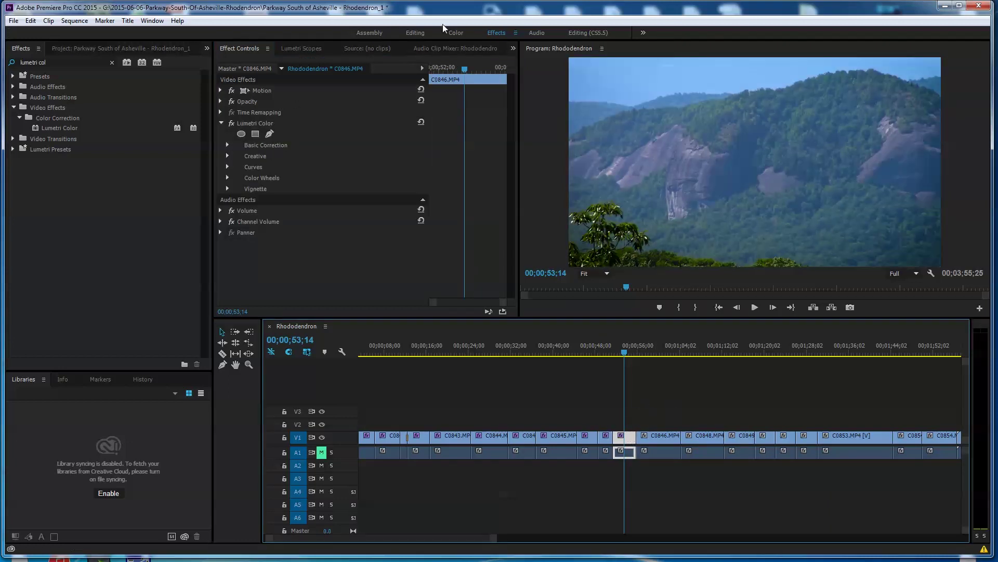
# In the Color workspace, set the 00;00;53;14 clip's Basic Correction Exposure to 0.0 and Whites to 23.4
pyautogui.click(456, 33)
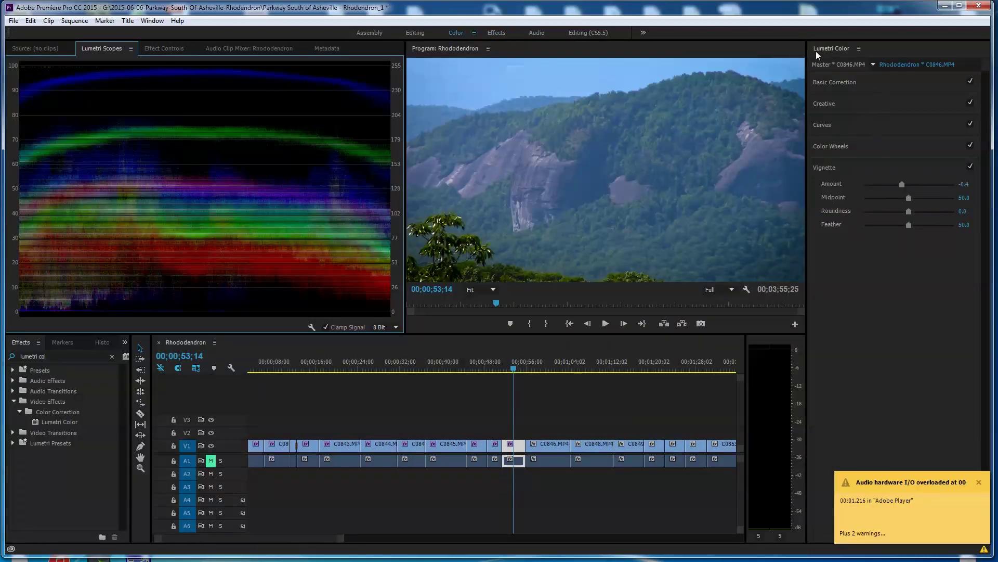
pyautogui.click(840, 81)
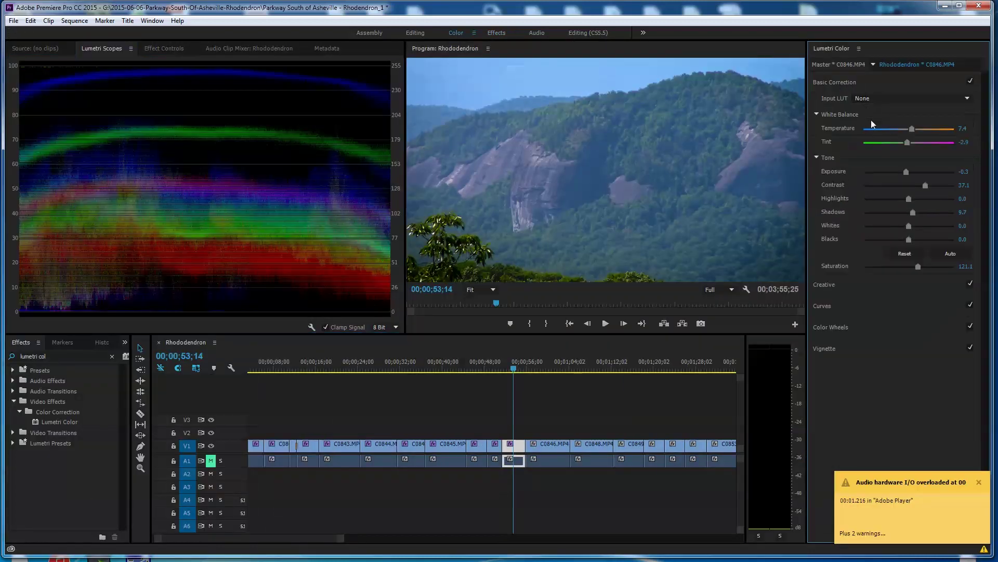
pyautogui.moveTo(908, 175); pyautogui.dragTo(909, 171)
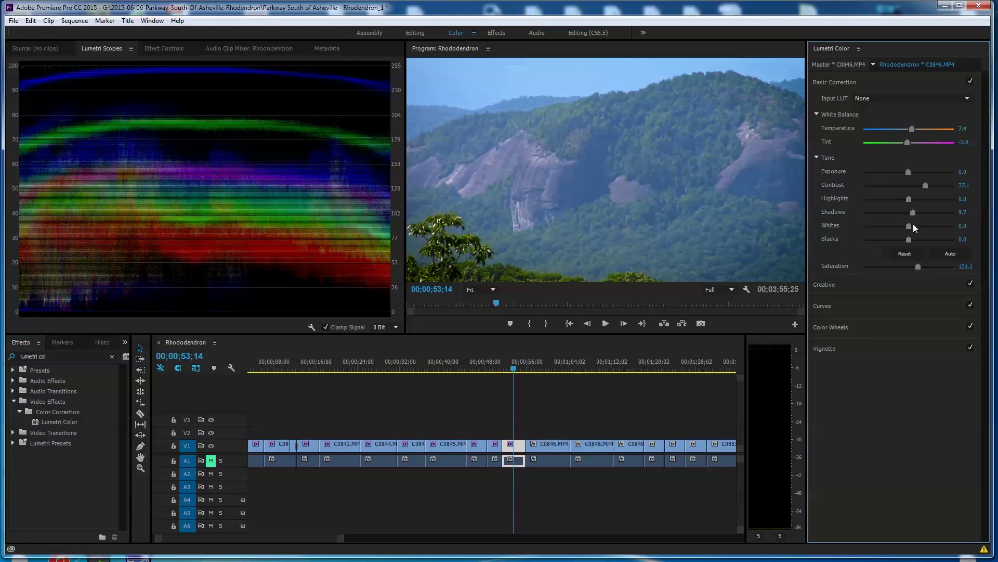
pyautogui.moveTo(909, 225); pyautogui.dragTo(920, 224)
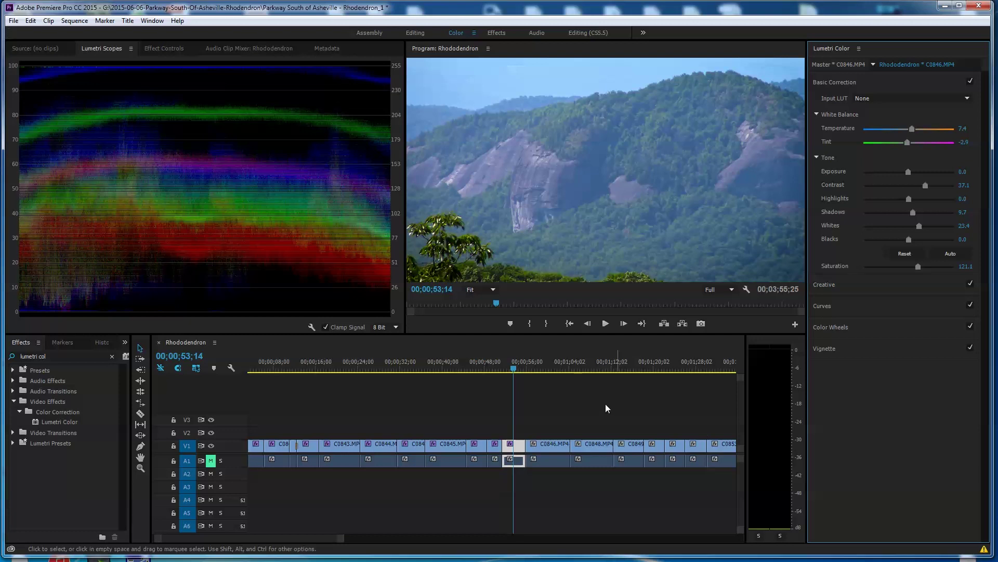
pyautogui.moveTo(341, 537); pyautogui.dragTo(471, 544)
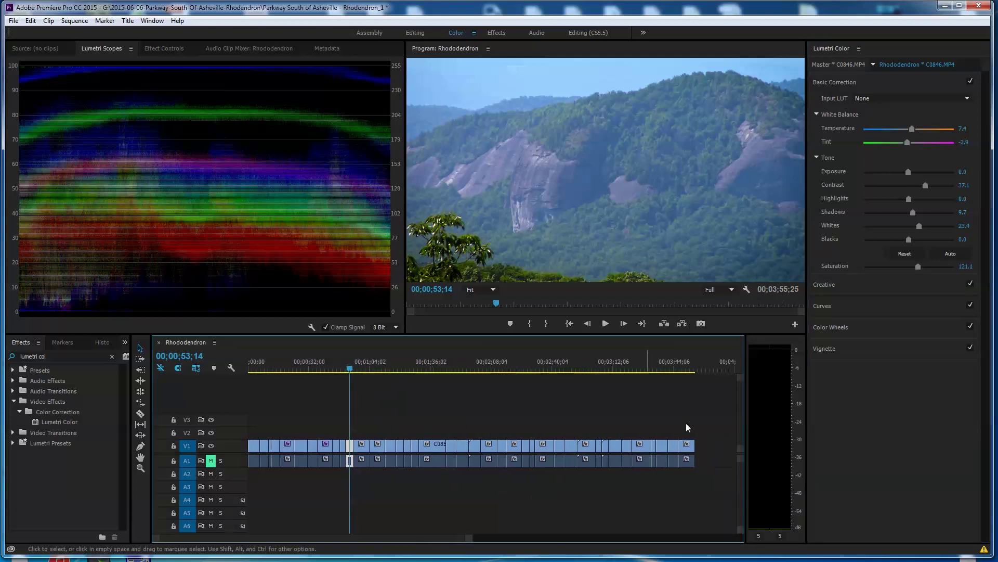